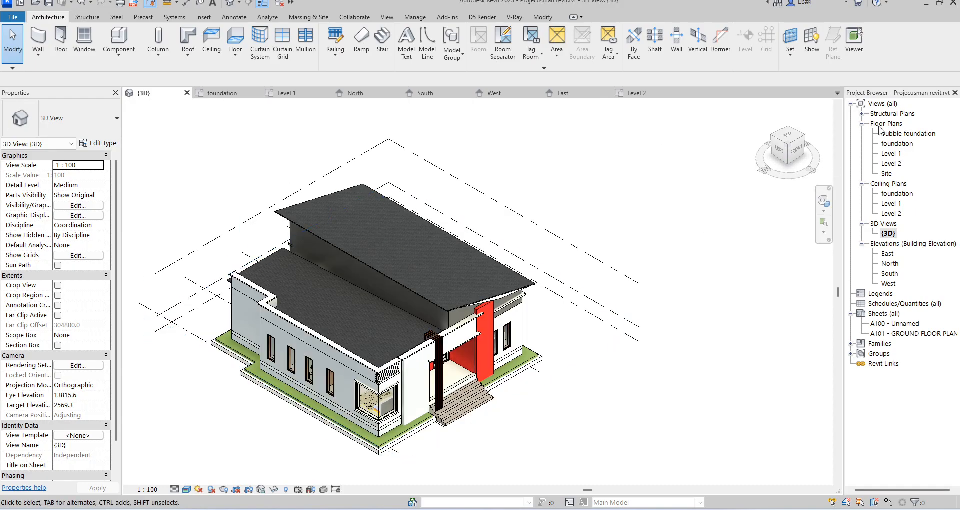
# Step: Open the foundation floor plan and save the project
pyautogui.doubleClick(897, 145)
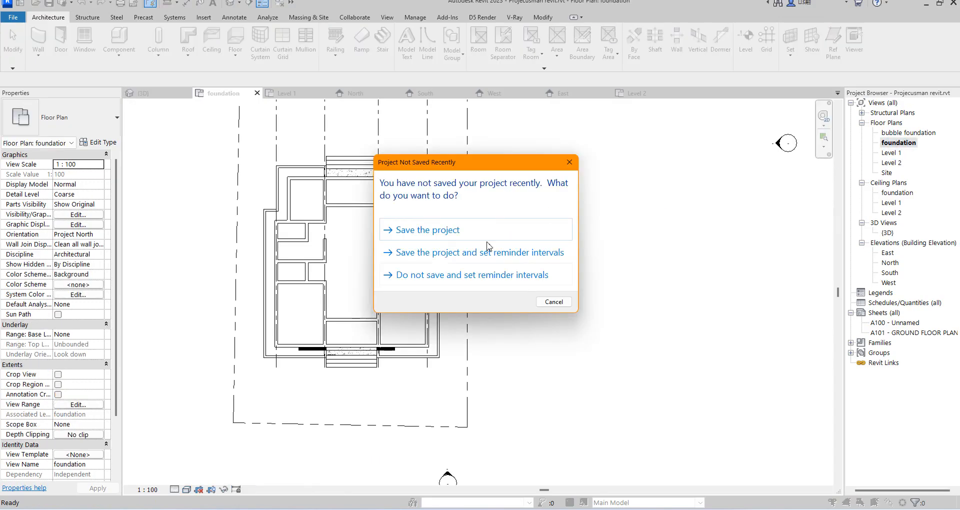
pyautogui.click(426, 230)
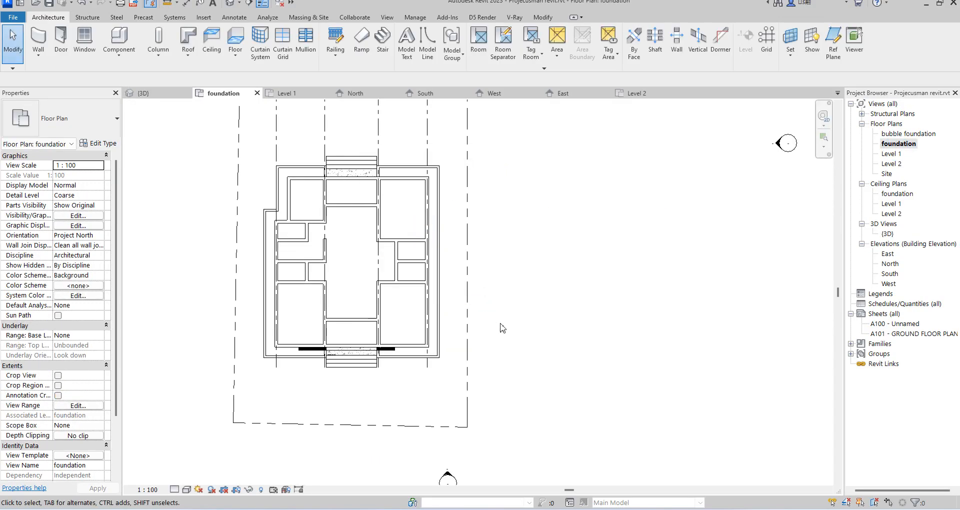
pyautogui.scroll(-4, 566, 339)
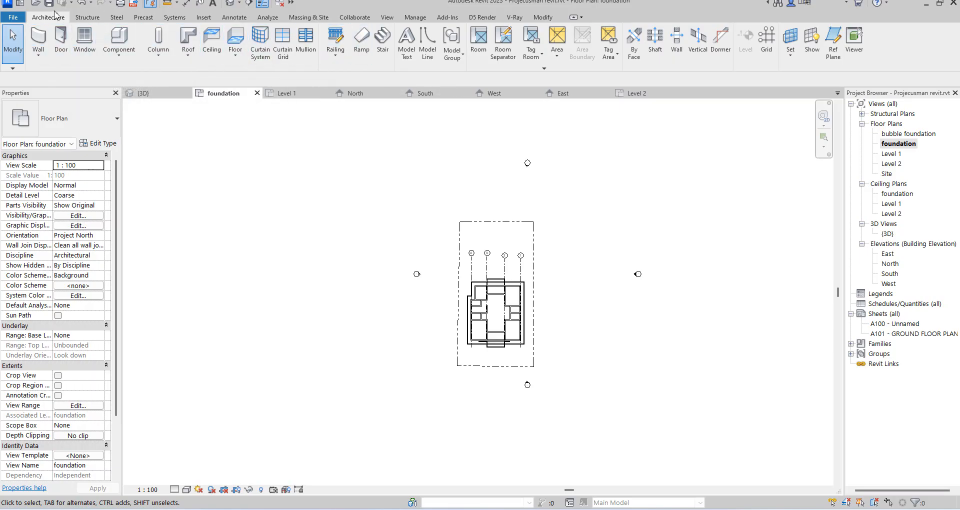
# Step: Start an in-place component in the Casework category and name it ground
pyautogui.click(119, 53)
pyautogui.click(145, 109)
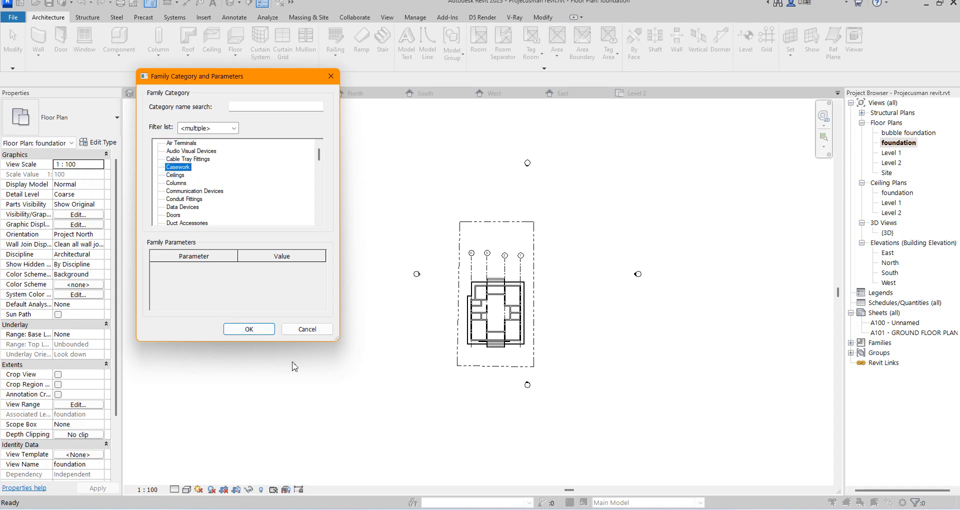
pyautogui.scroll(-7, 225, 200)
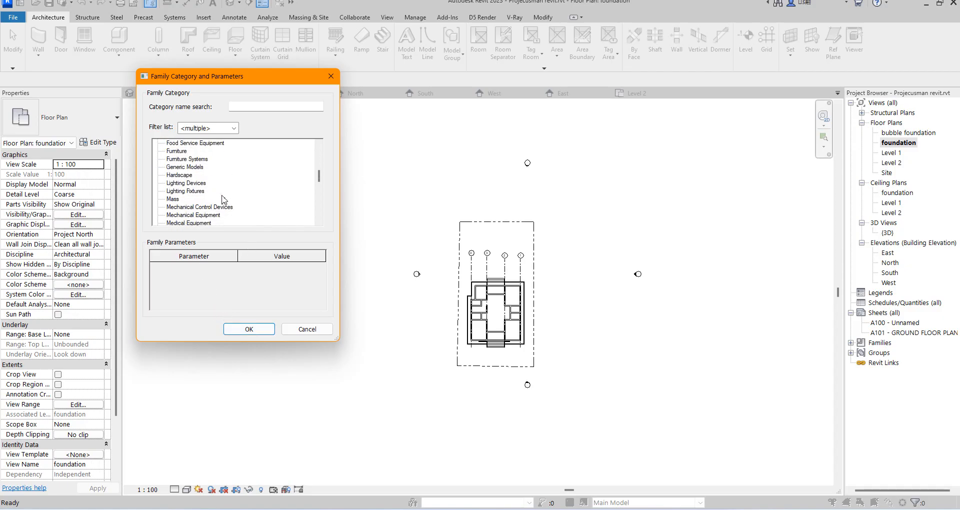
pyautogui.scroll(-4, 224, 200)
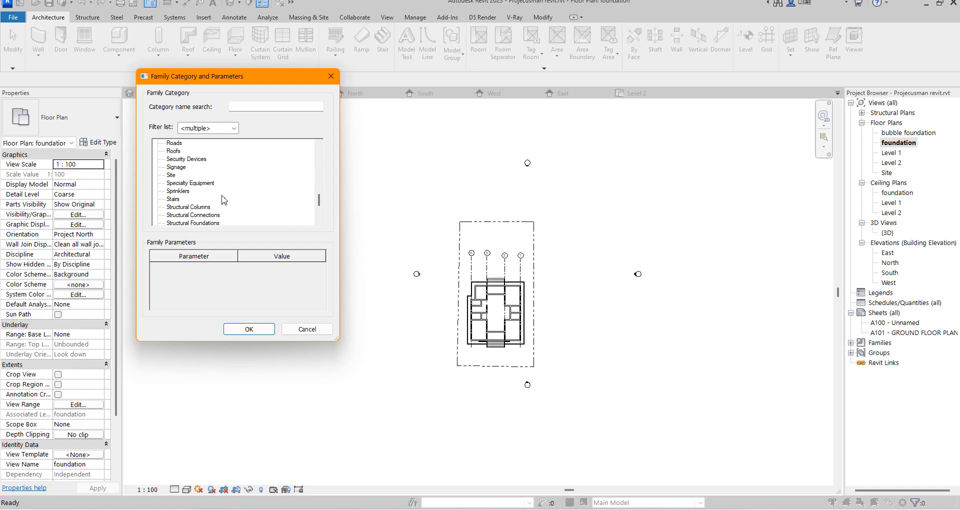
pyautogui.scroll(-3, 224, 200)
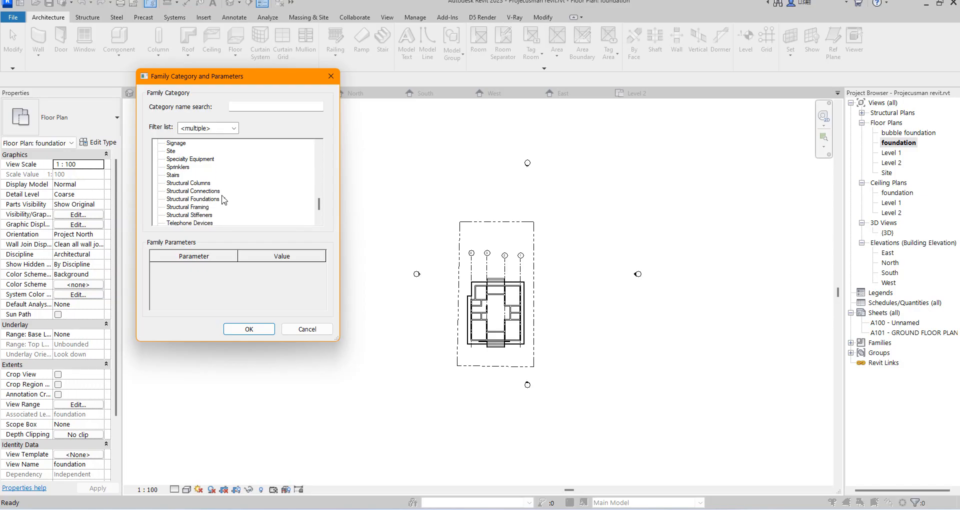
pyautogui.scroll(2, 224, 200)
pyautogui.scroll(12, 224, 200)
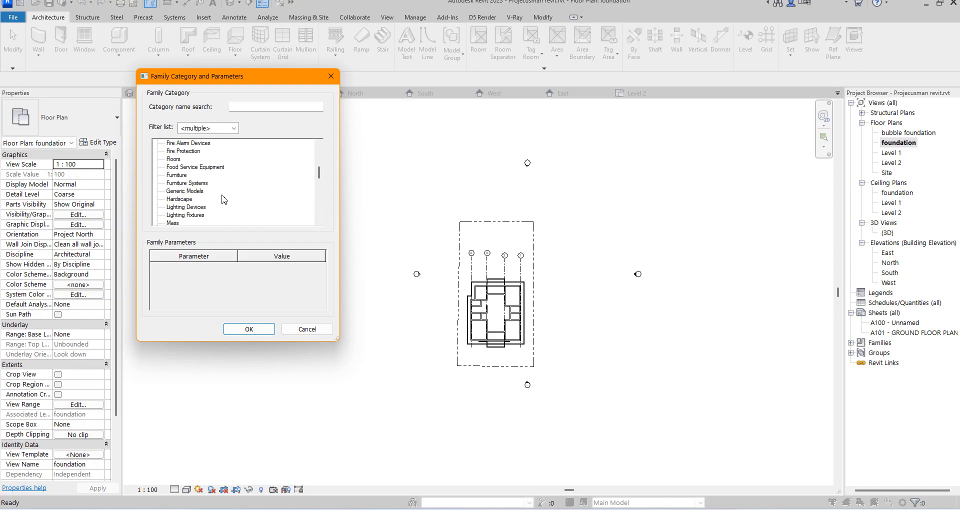
pyautogui.click(249, 328)
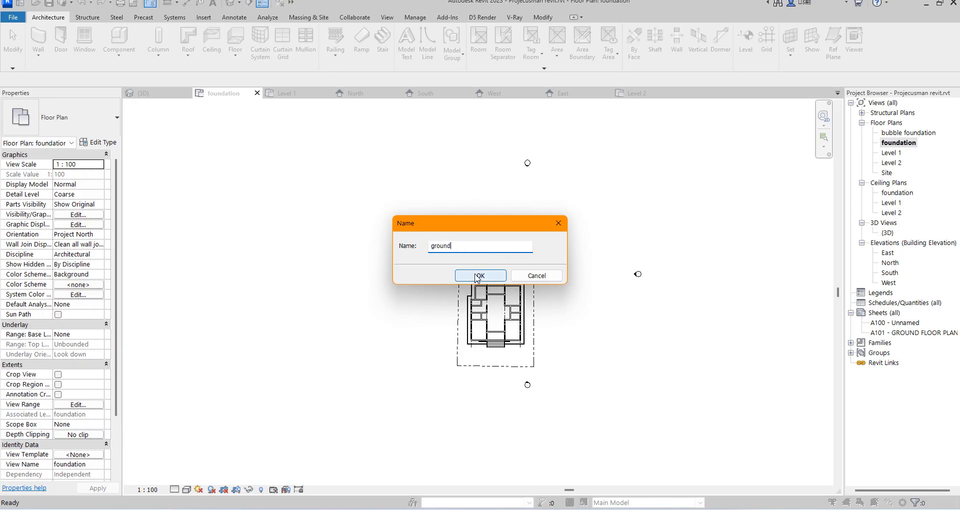
pyautogui.click(477, 276)
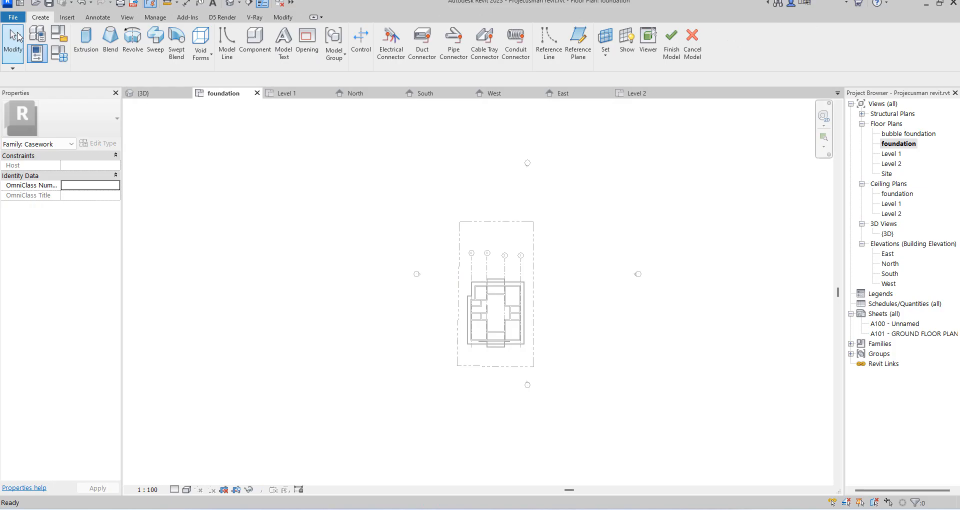
# Step: Create a 250 mm deep extrusion from a rectangle about 85000 by 81000 mm drawn around the whole building
pyautogui.click(86, 43)
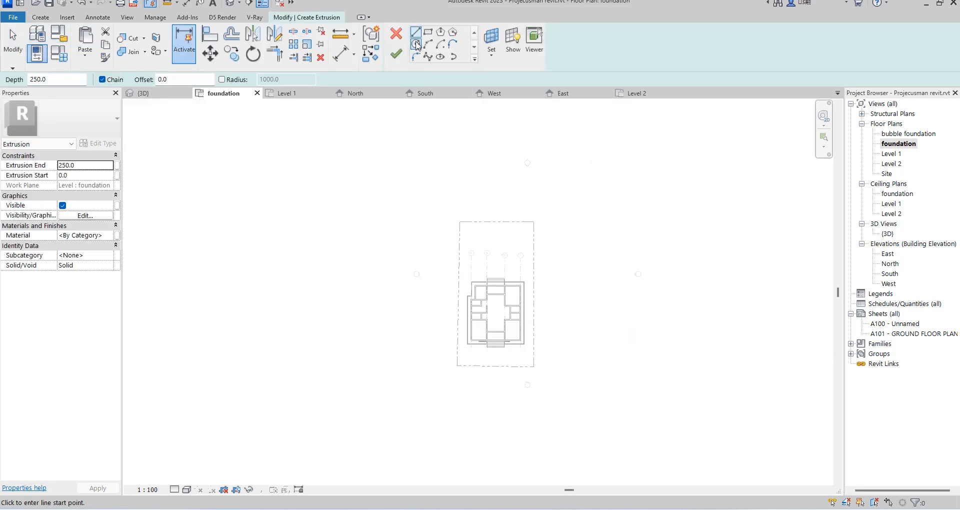
pyautogui.click(428, 32)
pyautogui.click(317, 122)
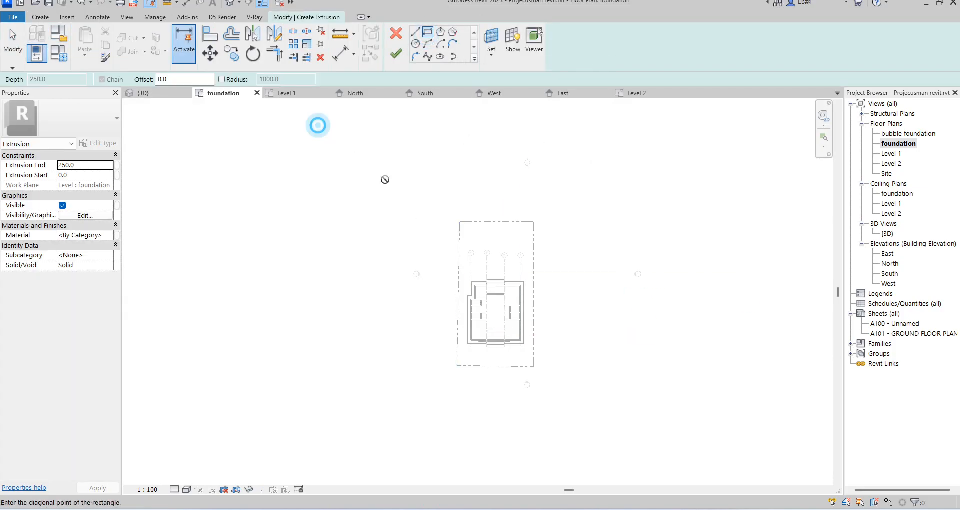
pyautogui.scroll(-2, 704, 443)
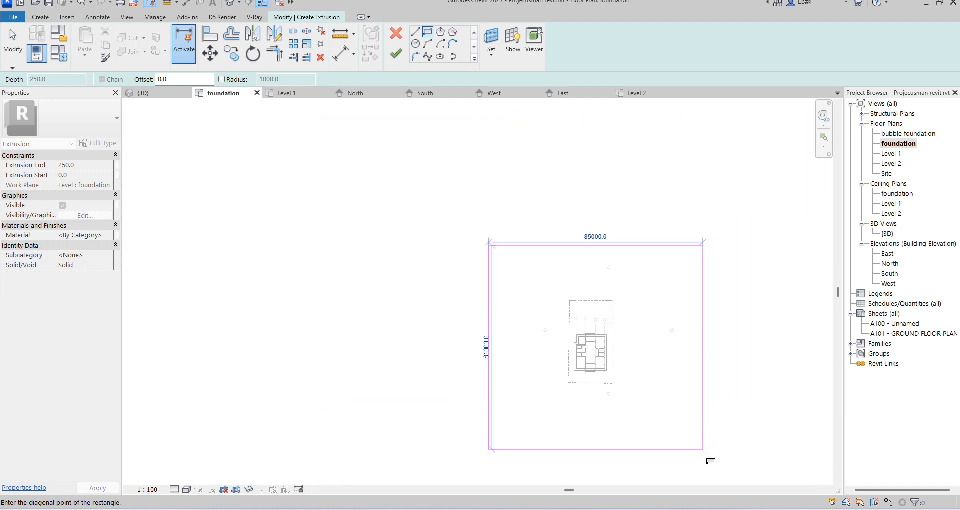
pyautogui.click(703, 452)
pyautogui.rightClick(382, 149)
pyautogui.click(397, 152)
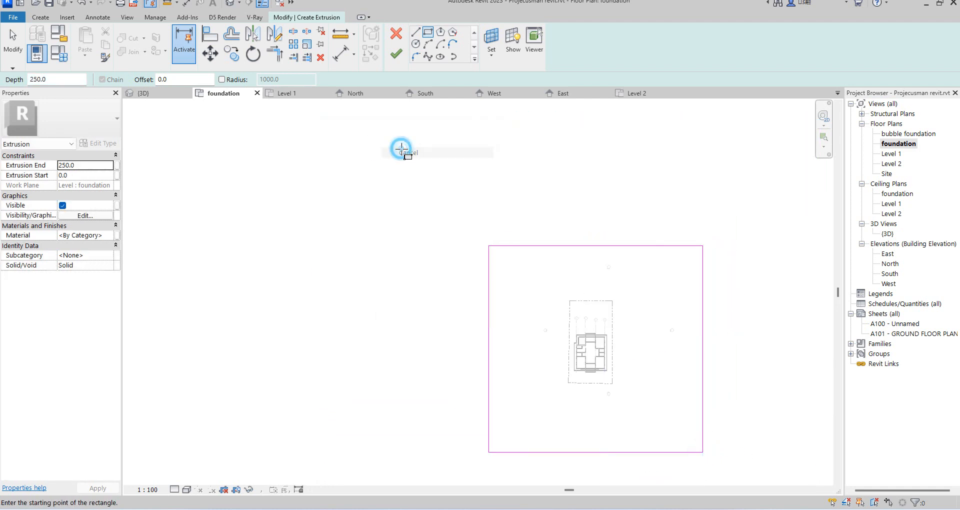
pyautogui.rightClick(296, 142)
pyautogui.click(314, 148)
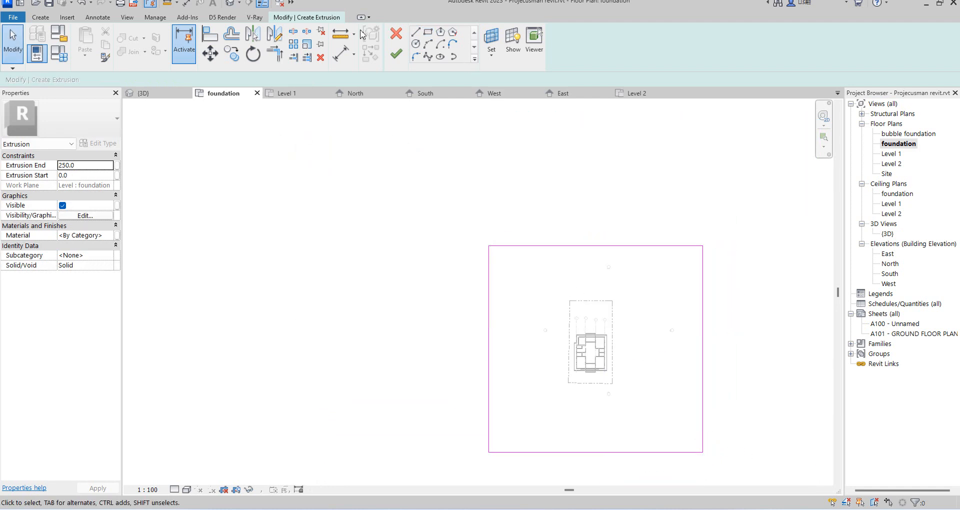
pyautogui.click(393, 55)
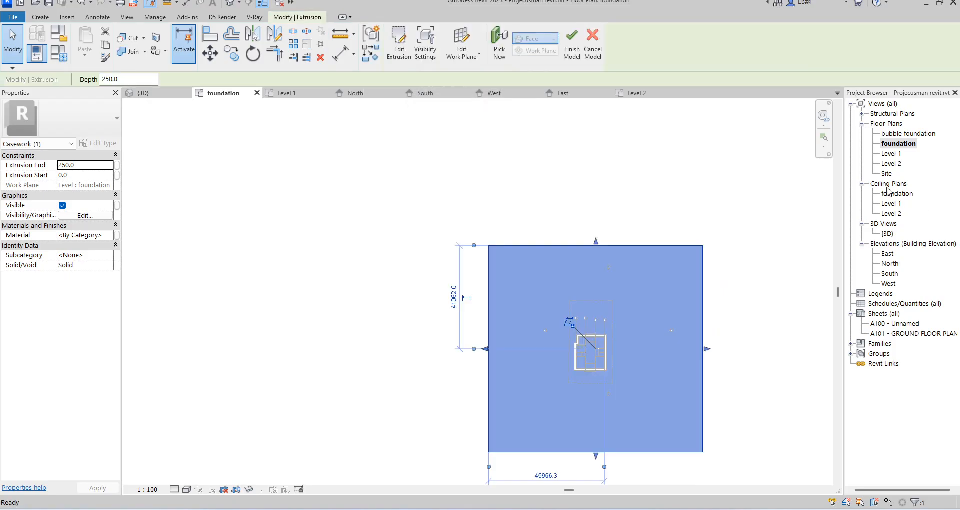
# Step: In the 3D view, set the Extrusion End of the ground slab to 50 mm
pyautogui.doubleClick(887, 235)
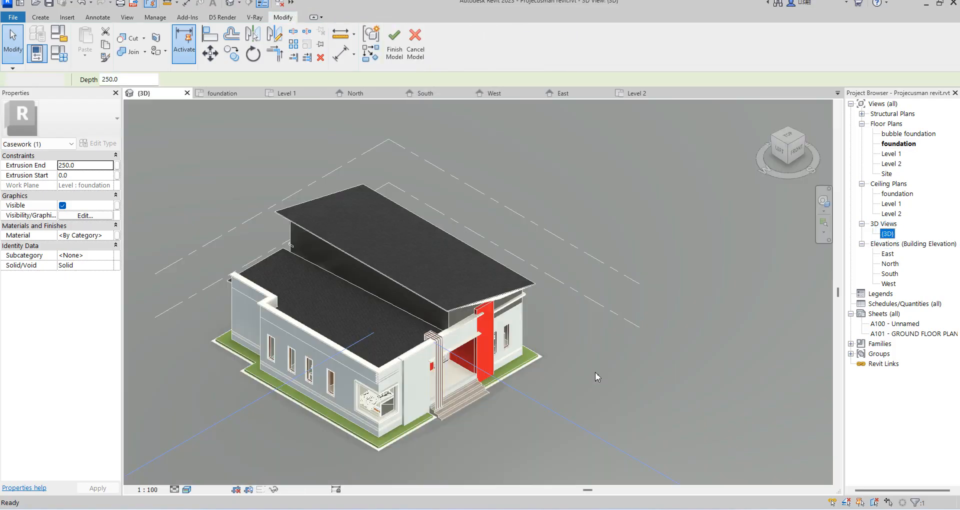
pyautogui.scroll(-5, 579, 390)
pyautogui.scroll(4, 547, 408)
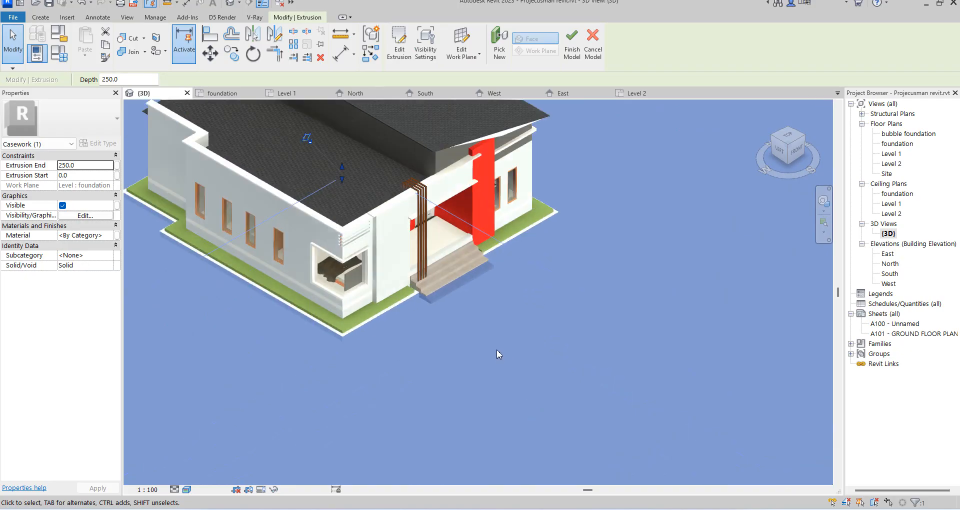
pyautogui.press('Escape')
pyautogui.scroll(3, 500, 333)
pyautogui.scroll(-5, 499, 333)
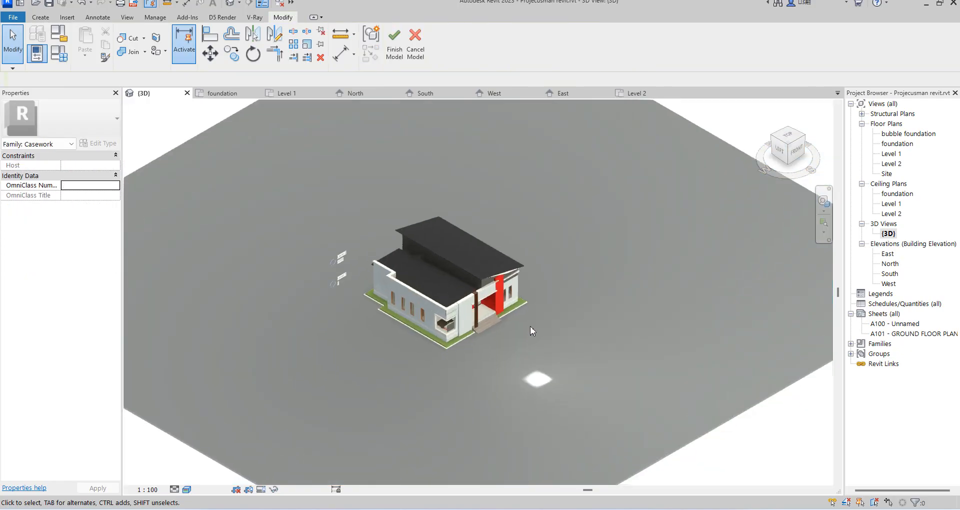
pyautogui.scroll(5, 530, 326)
pyautogui.scroll(-3, 530, 299)
pyautogui.scroll(-5, 533, 305)
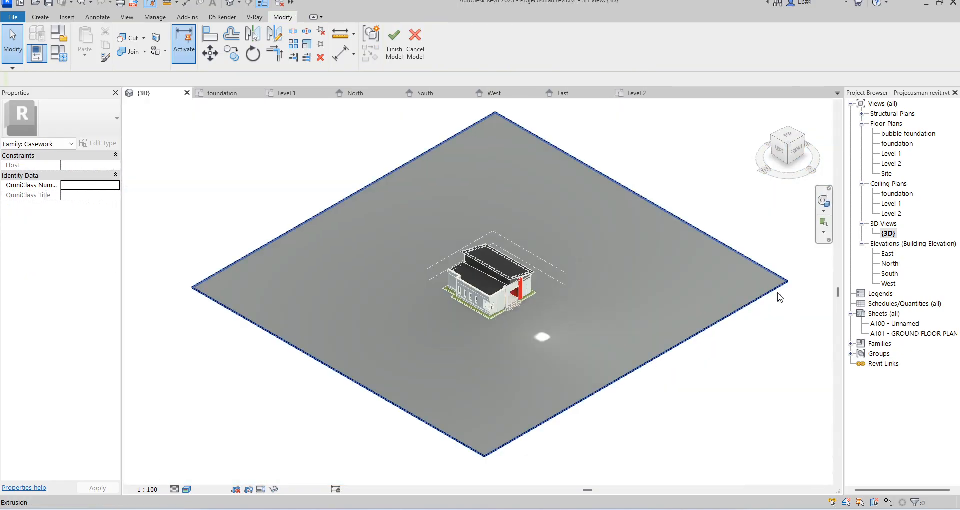
pyautogui.click(776, 287)
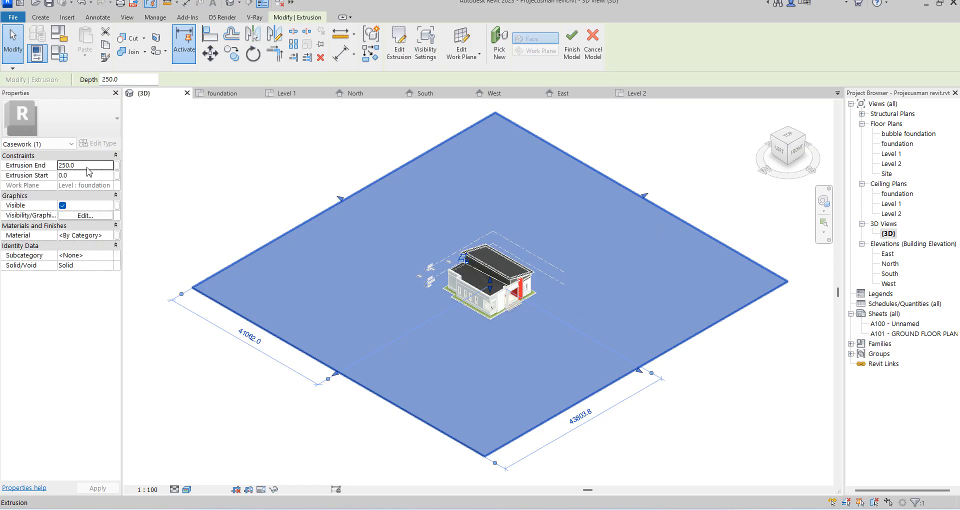
pyautogui.click(88, 166)
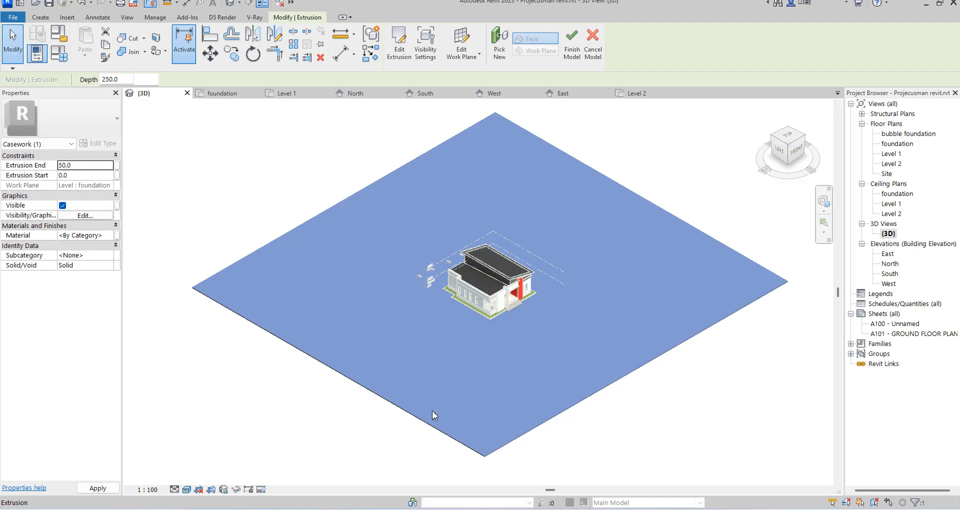
pyautogui.click(762, 413)
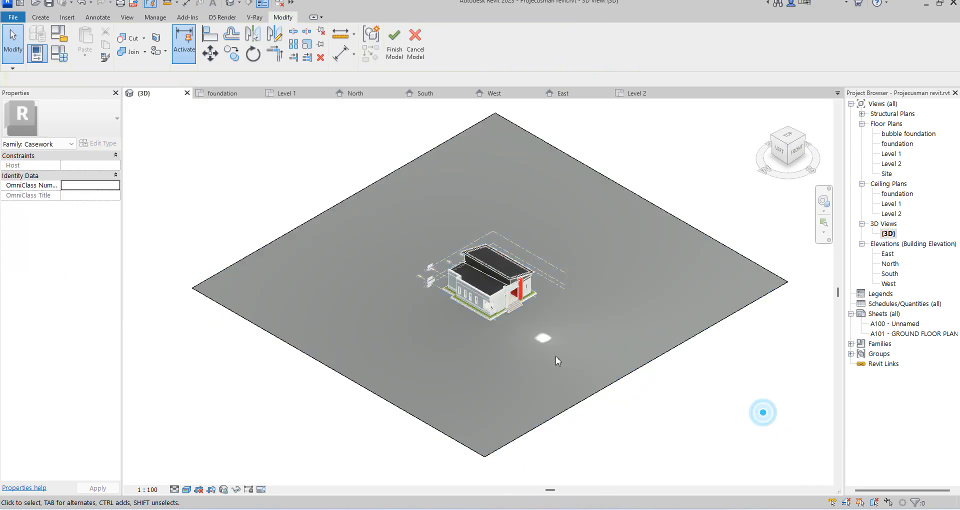
# Step: Check how the ground slab meets the entrance steps and planting strip, and finish the in-place model
pyautogui.scroll(10, 556, 358)
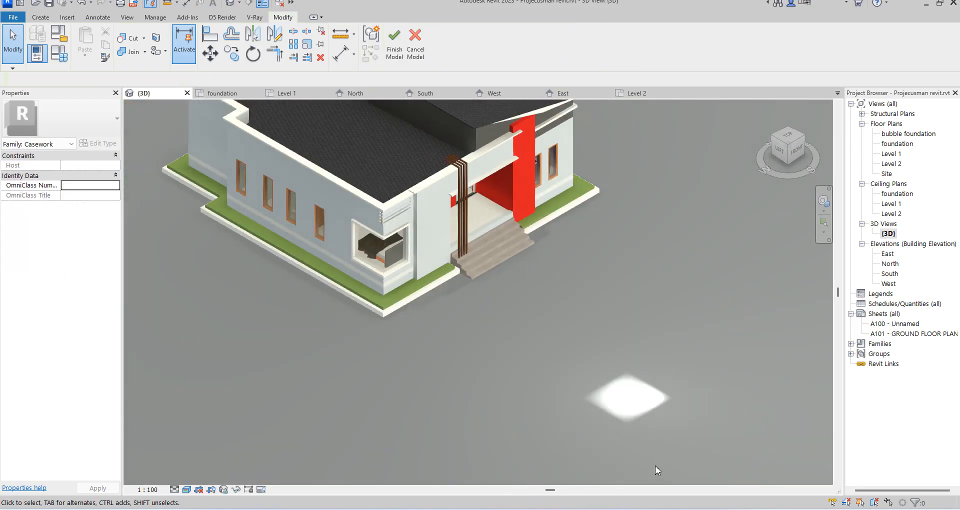
pyautogui.scroll(-3, 463, 367)
pyautogui.scroll(10, 628, 380)
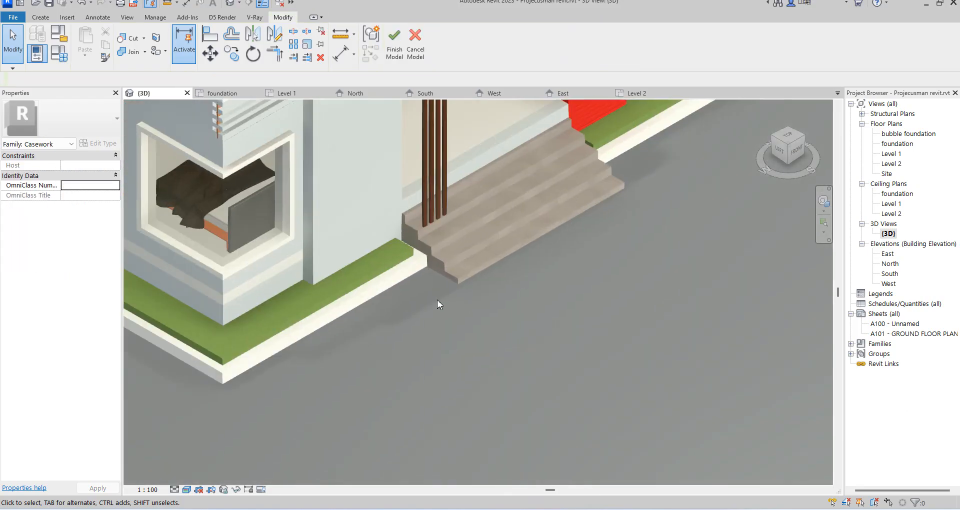
pyautogui.scroll(-5, 599, 348)
pyautogui.scroll(4, 598, 348)
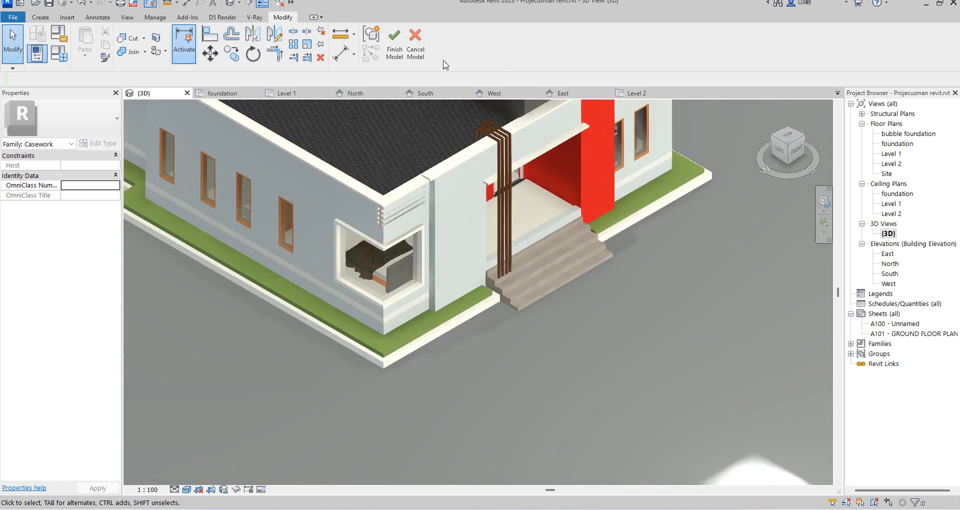
pyautogui.click(394, 46)
pyautogui.scroll(-5, 598, 212)
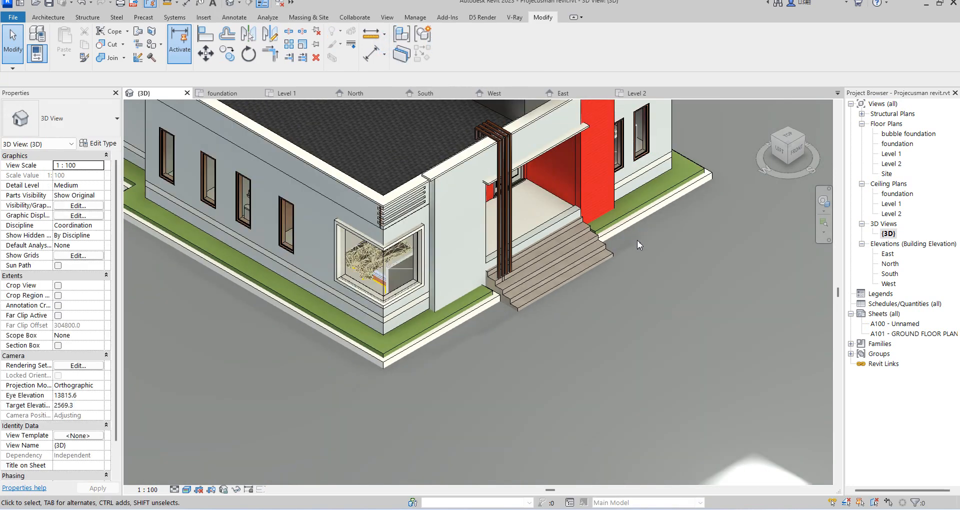
# Step: Place a Street Light (3) component in the foundation plan, in the front planting strip left of the entrance steps
pyautogui.doubleClick(902, 144)
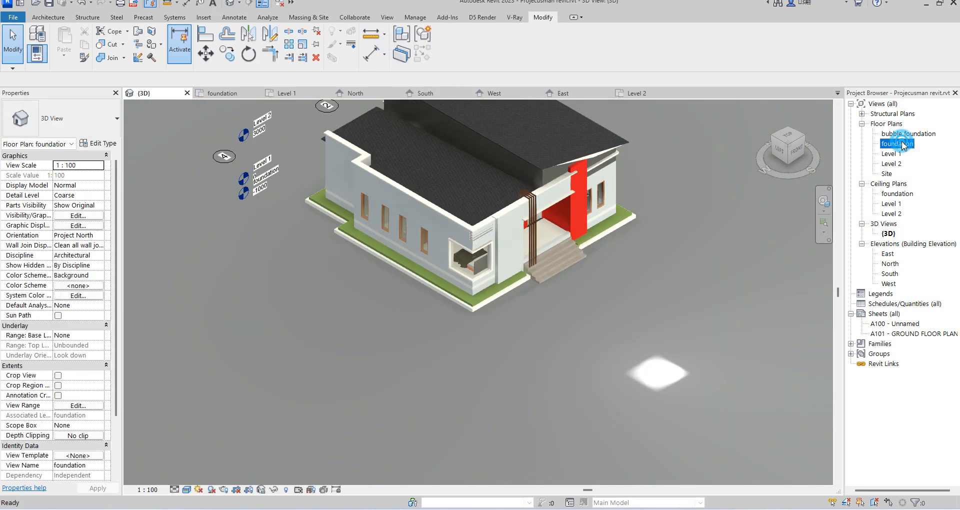
pyautogui.scroll(2, 621, 358)
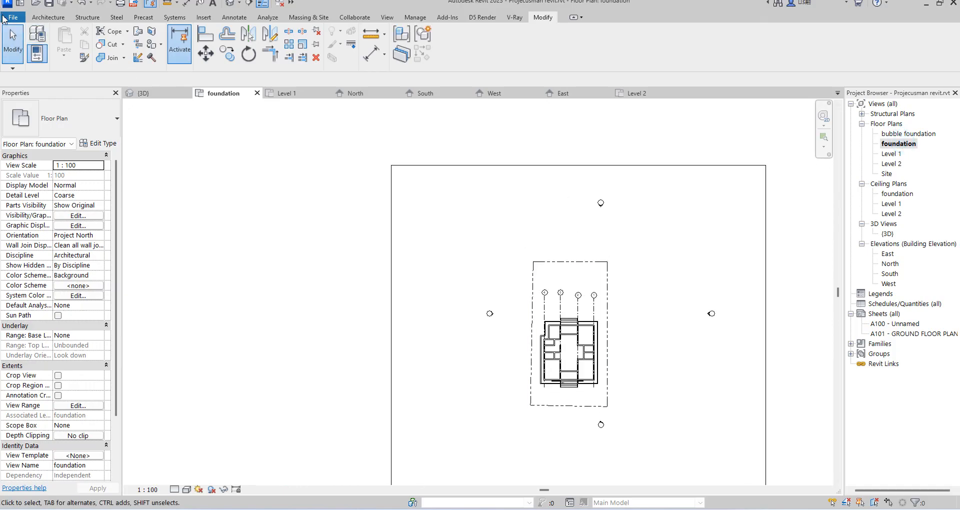
pyautogui.click(36, 20)
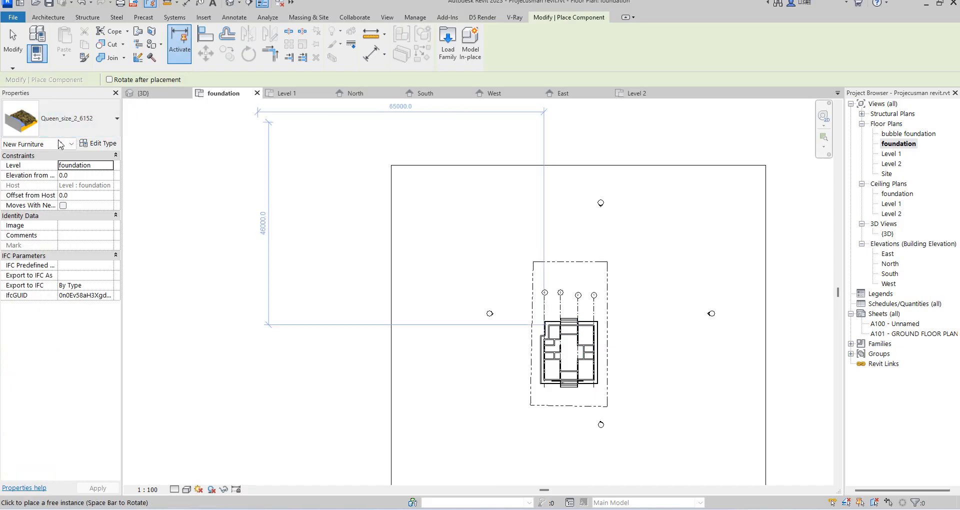
pyautogui.click(83, 122)
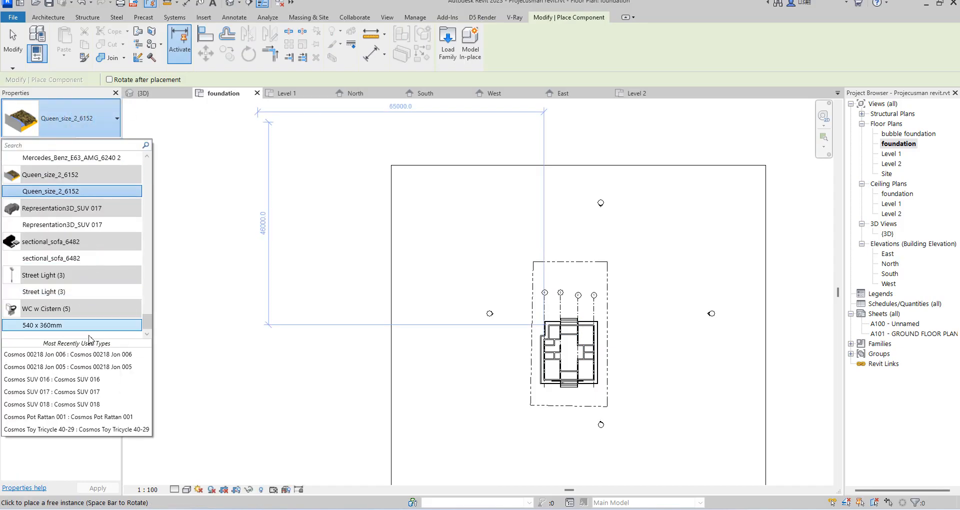
pyautogui.click(70, 291)
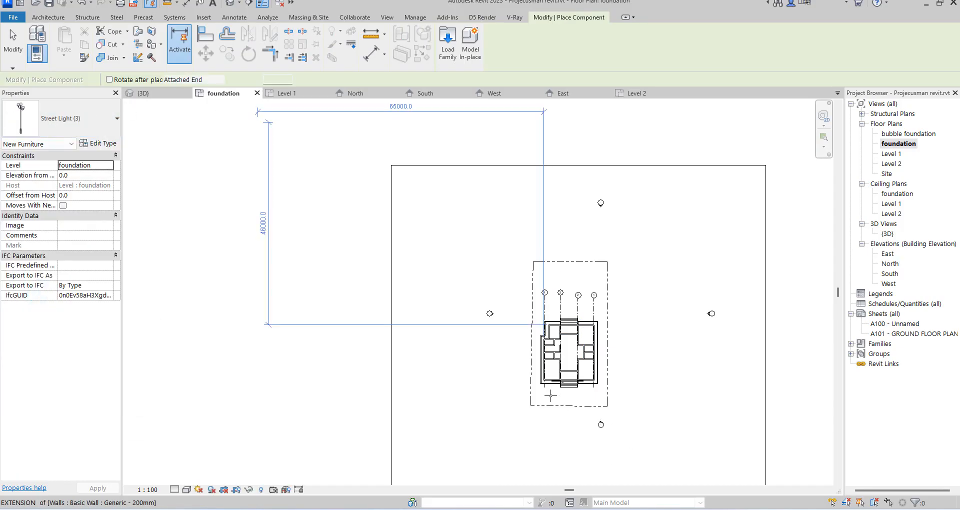
pyautogui.scroll(3, 553, 385)
pyautogui.scroll(5, 554, 385)
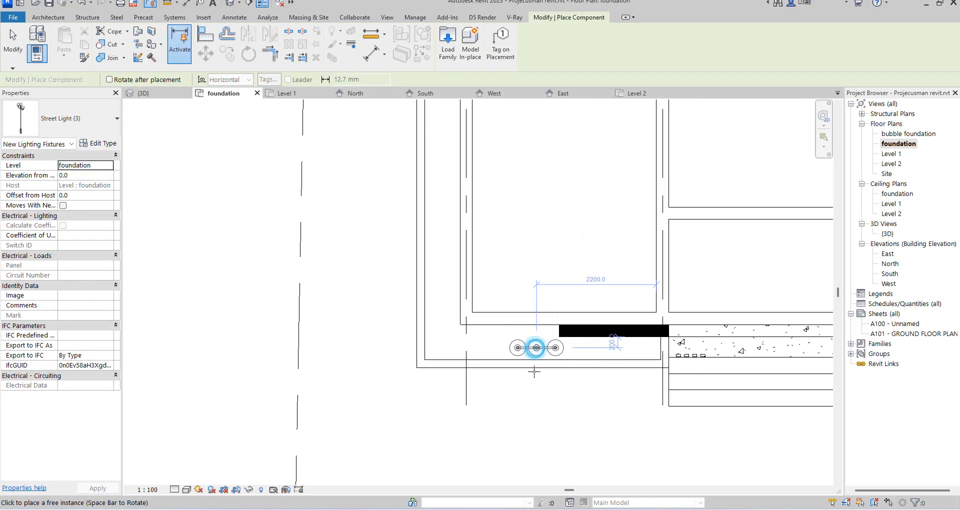
pyautogui.click(535, 348)
# Step: Place a second Street Light (3) in the front planting strip right of the entrance steps
pyautogui.scroll(-2, 461, 387)
pyautogui.scroll(1, 784, 364)
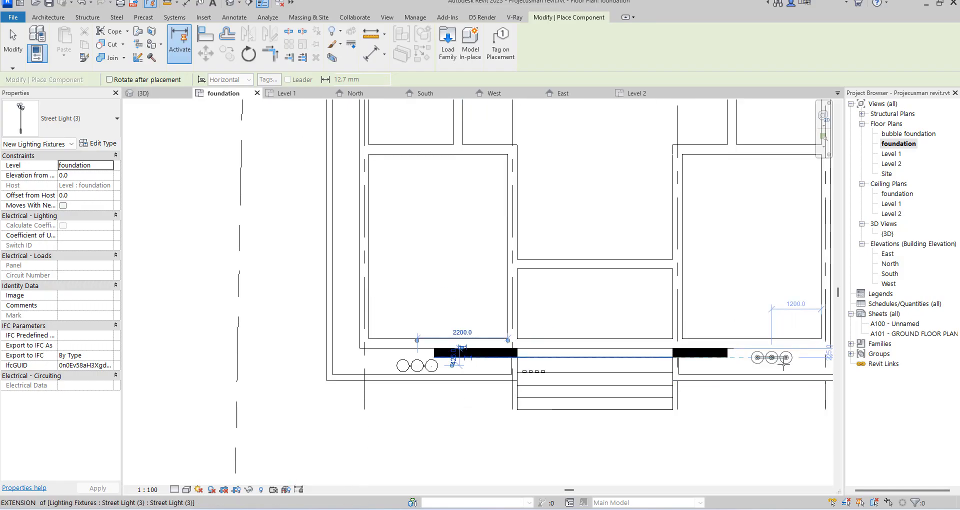
pyautogui.scroll(1, 784, 364)
pyautogui.click(794, 366)
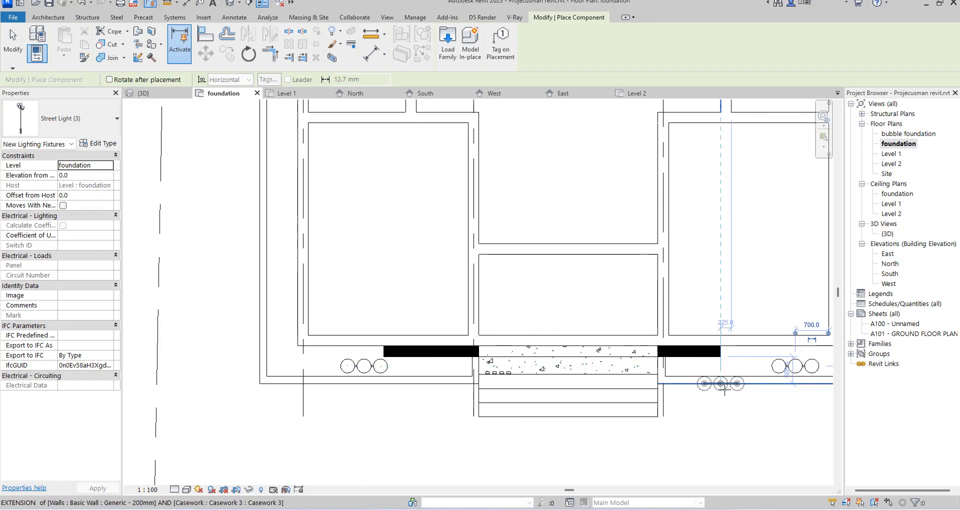
# Step: Place a Street Light (3), rotated parallel to the side wall, in the planting strip along the house's right side in the foundation plan
pyautogui.scroll(-2, 680, 375)
pyautogui.scroll(1, 747, 274)
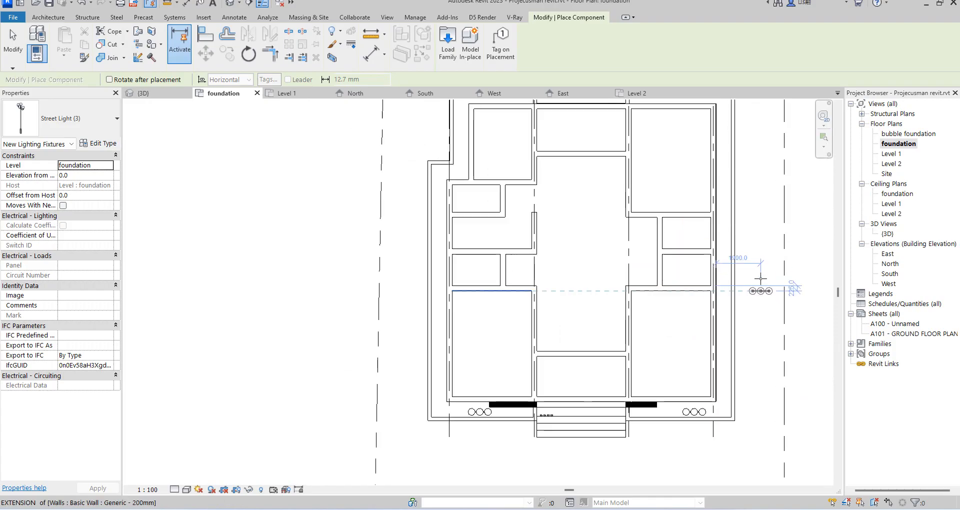
pyautogui.scroll(1, 740, 220)
pyautogui.press('space')
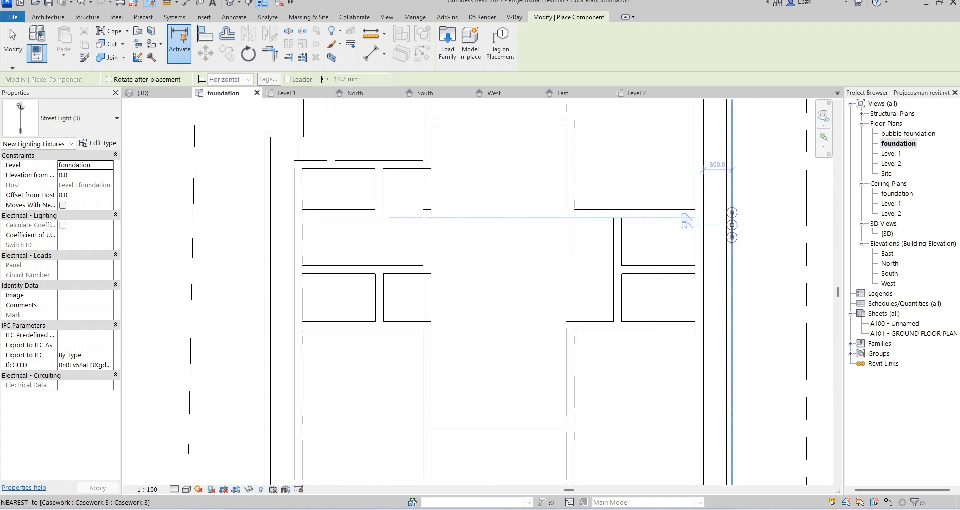
pyautogui.scroll(-2, 792, 257)
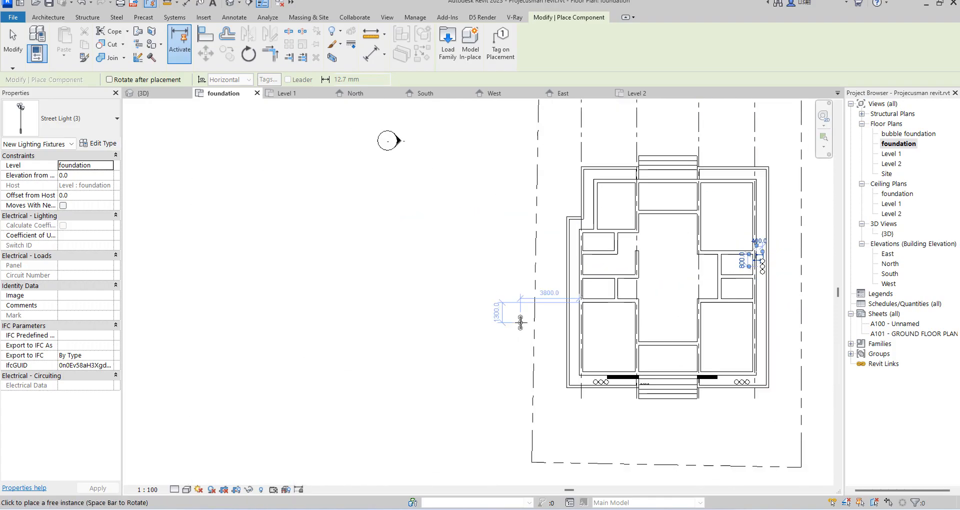
# Step: Place another rotated Street Light (3) in the planting strip along the house's left side and end the placement
pyautogui.scroll(2, 575, 270)
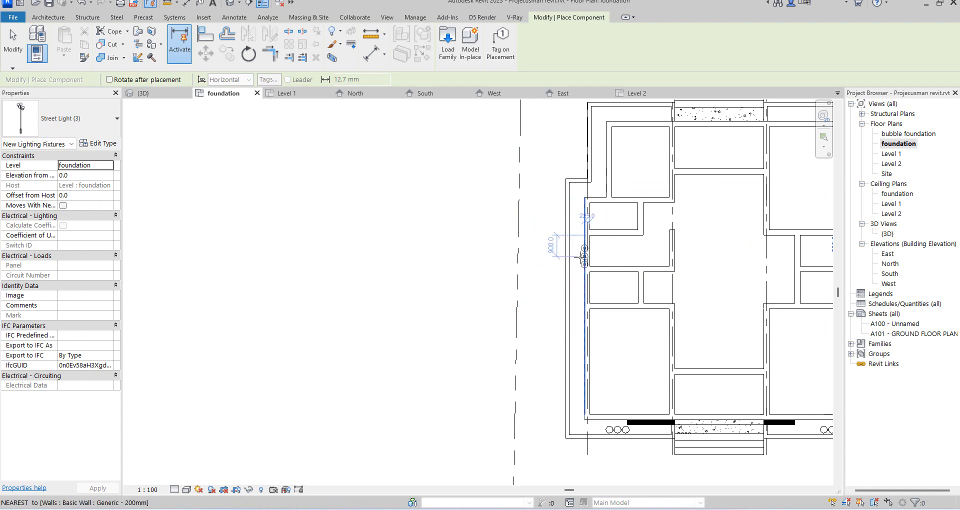
pyautogui.click(577, 258)
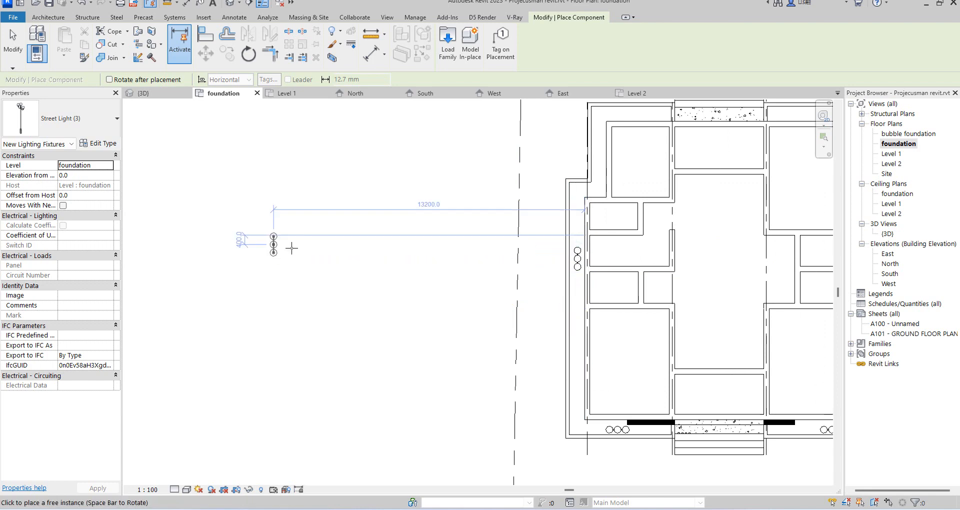
pyautogui.press('Escape')
pyautogui.press('Escape')
# Step: Start placing a component and choose the M_RPC Tree - Deciduous type Largetooth Aspen - 7.6 Meters
pyautogui.click(119, 38)
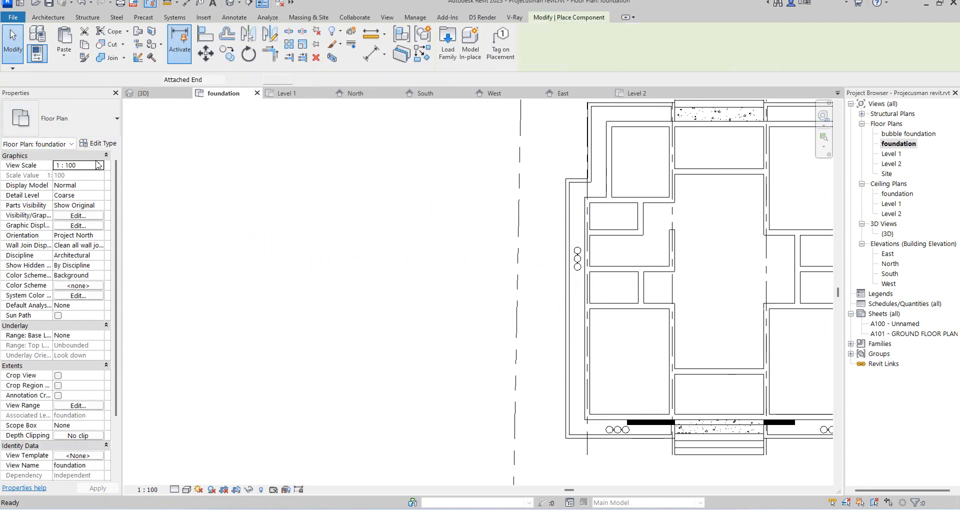
pyautogui.click(92, 136)
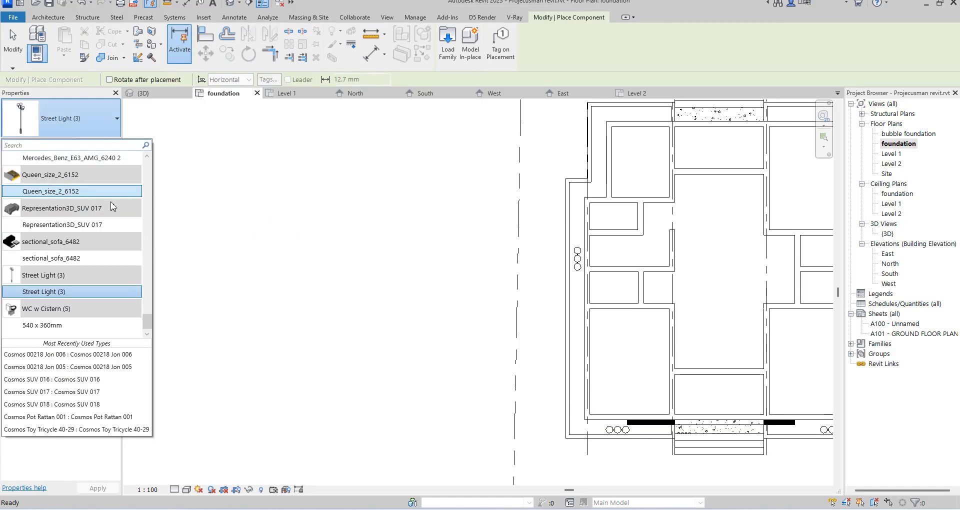
pyautogui.moveTo(150, 314); pyautogui.dragTo(140, 289)
pyautogui.click(103, 249)
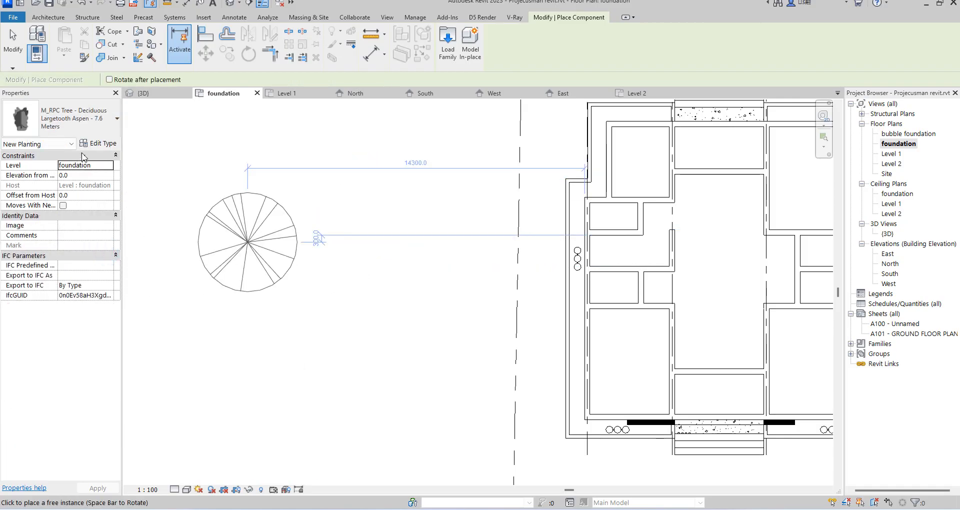
# Step: Duplicate the tree type as Largetooth Aspen - 7.6 Meters 2 and set its Height to 1100
pyautogui.click(98, 145)
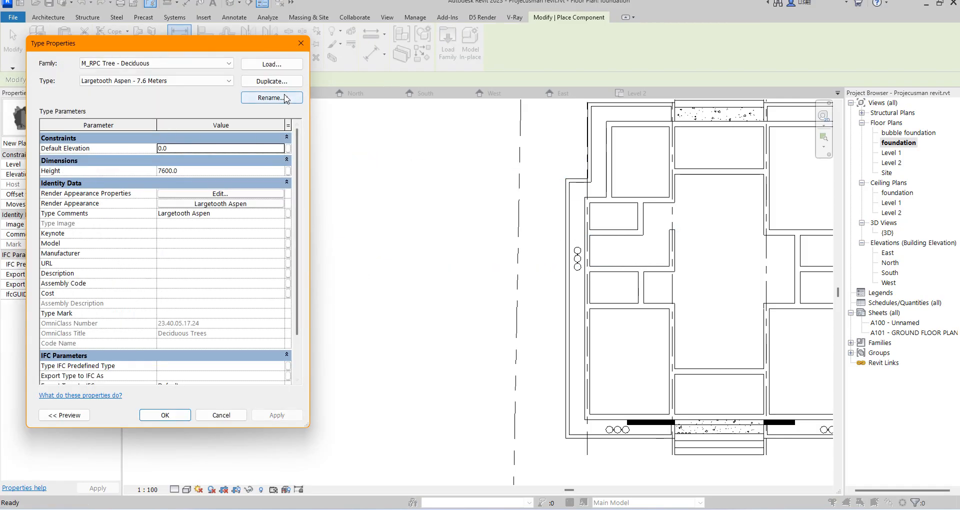
pyautogui.click(280, 81)
pyautogui.click(175, 259)
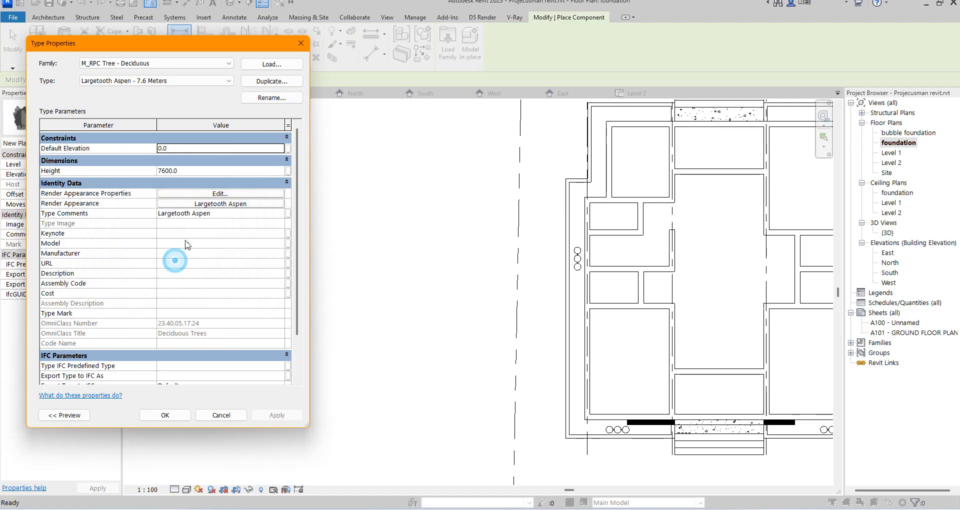
pyautogui.click(197, 170)
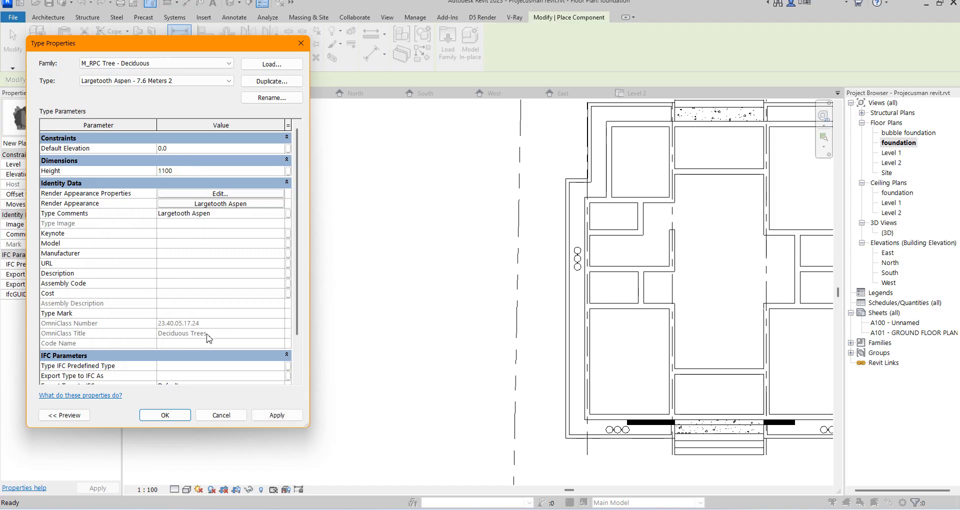
# Step: Set the new type's Render Appearance to Oleander from the Shrubs & Grasses class and apply the type properties
pyautogui.click(255, 204)
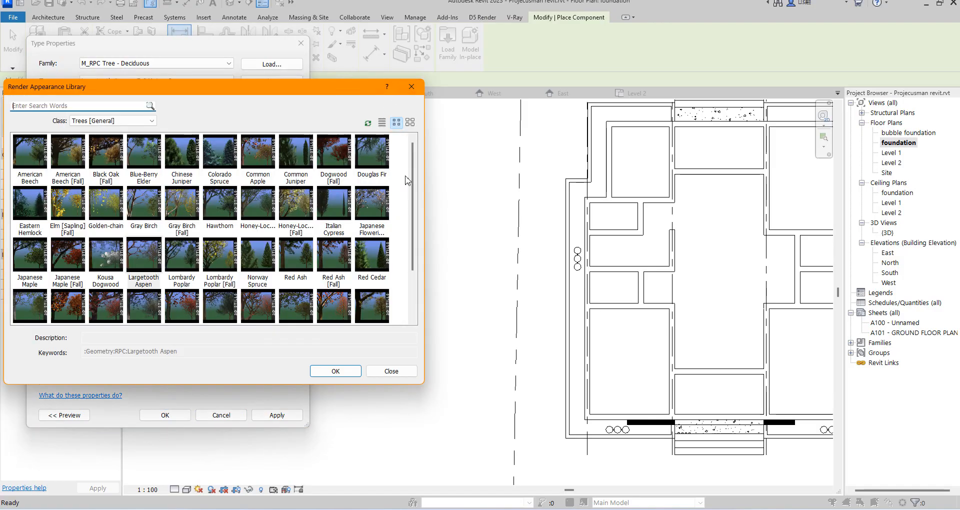
pyautogui.moveTo(413, 172); pyautogui.dragTo(401, 289)
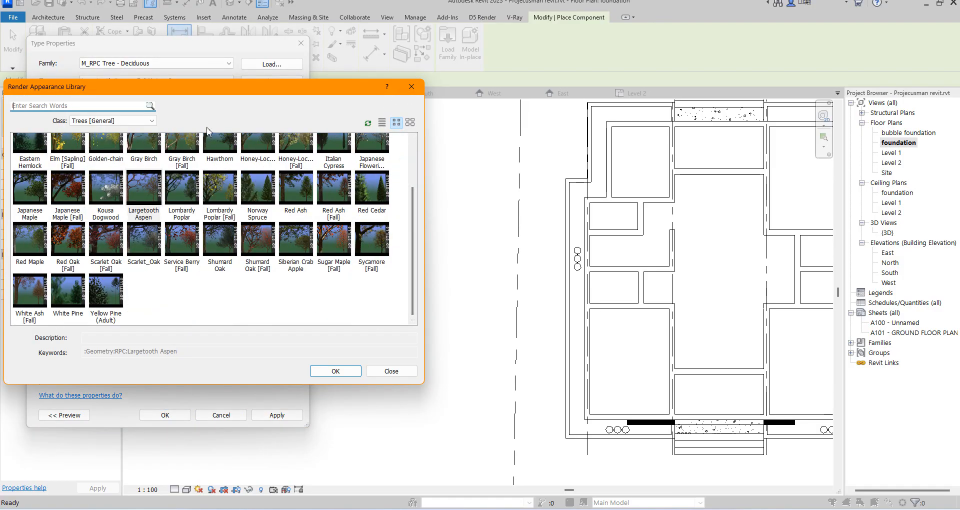
pyautogui.click(152, 122)
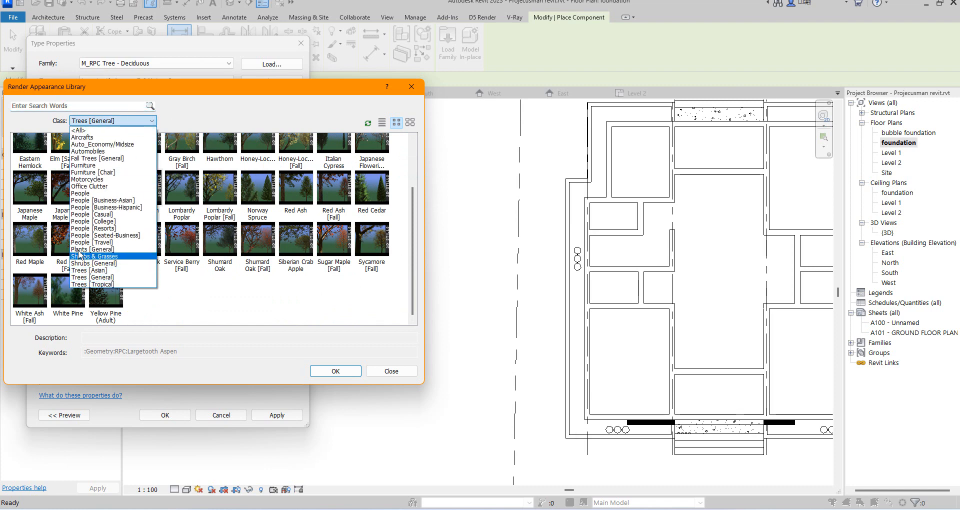
pyautogui.click(85, 257)
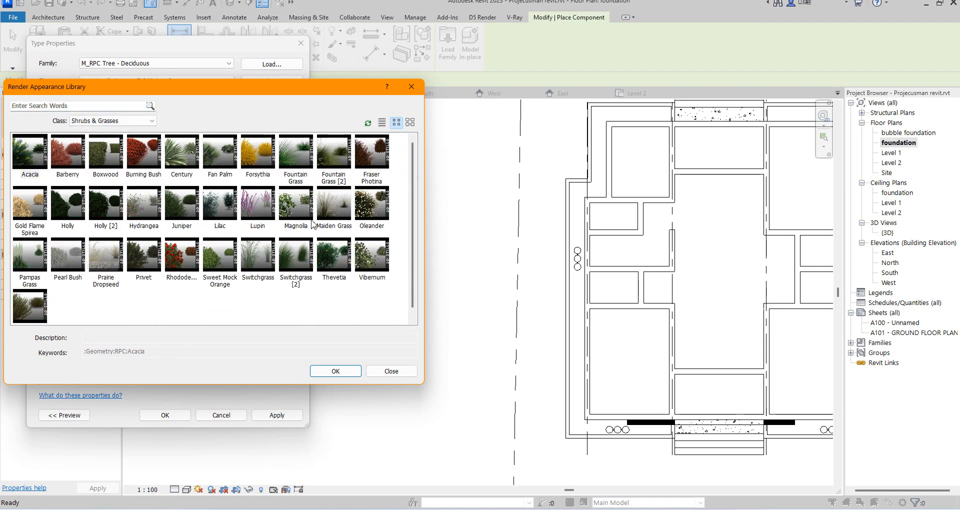
pyautogui.doubleClick(362, 203)
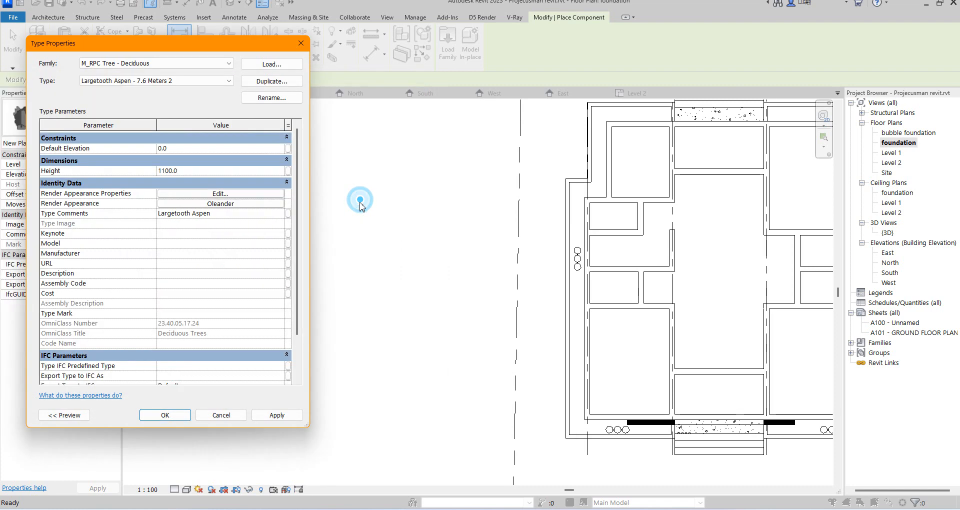
pyautogui.click(165, 416)
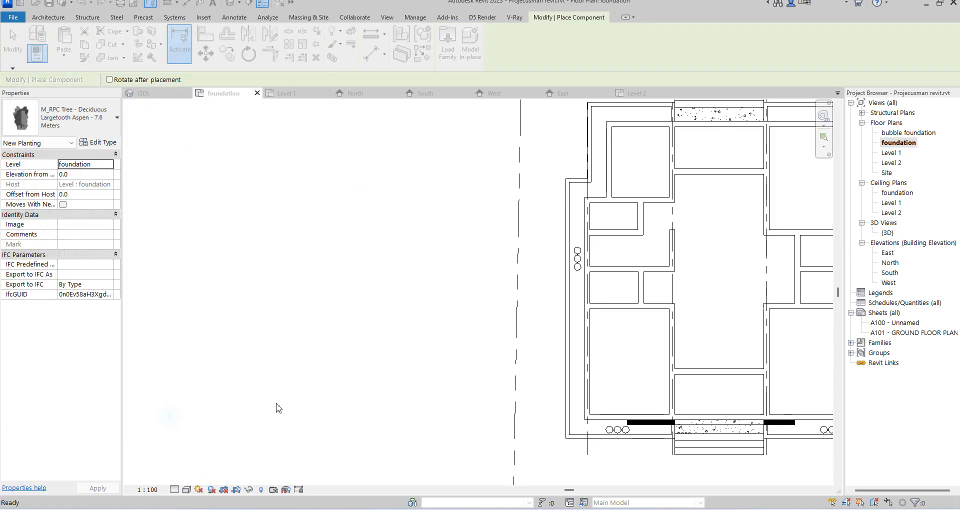
# Step: Place four shrubs in the left side planting strip: two just in front of the street light and two at the front corner
pyautogui.scroll(4, 577, 331)
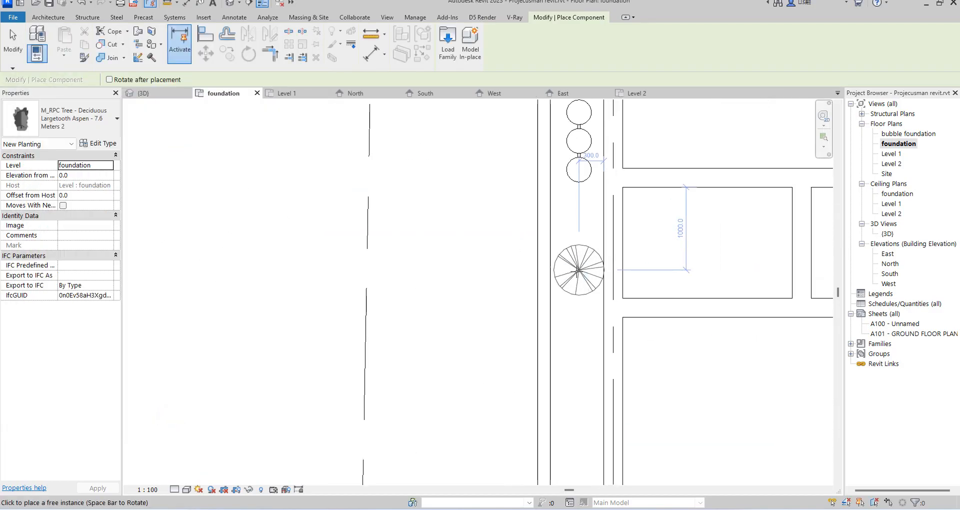
pyautogui.click(579, 270)
pyautogui.click(579, 317)
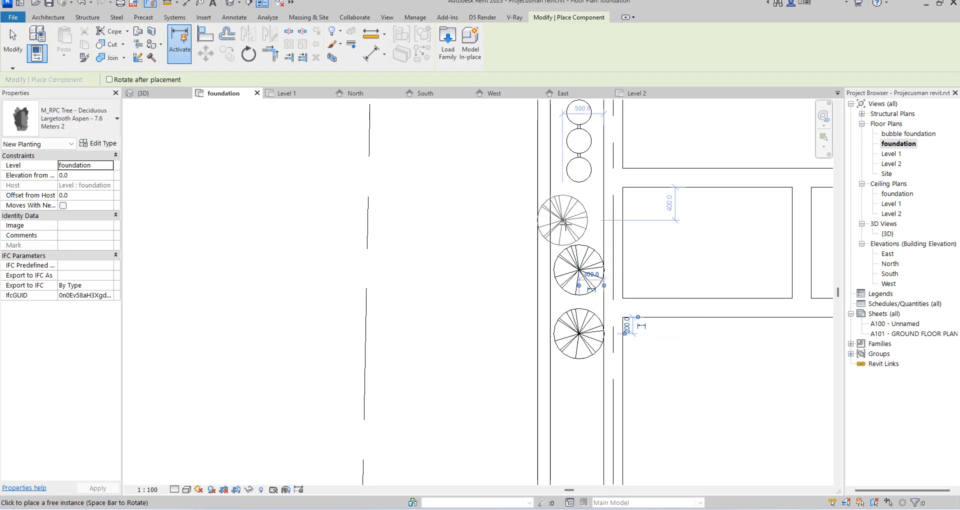
pyautogui.scroll(-3, 570, 350)
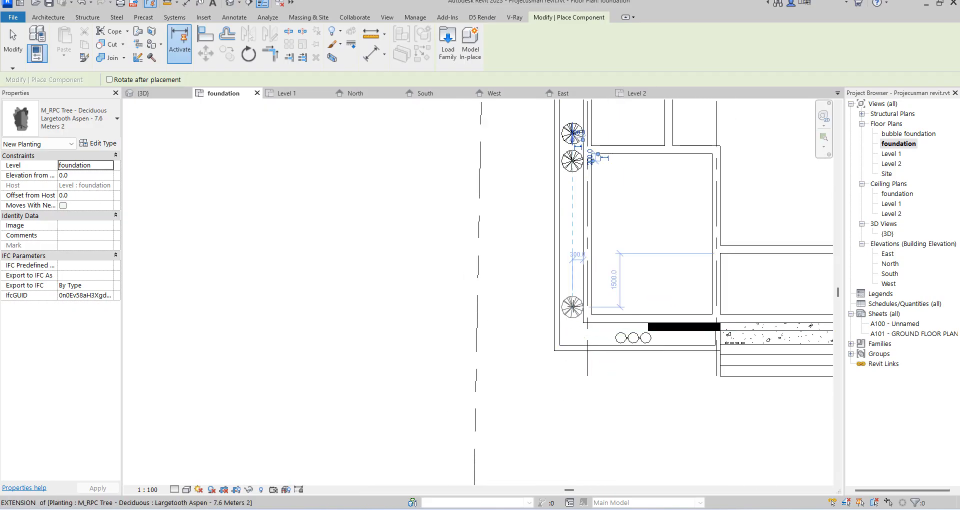
pyautogui.click(572, 307)
pyautogui.click(572, 330)
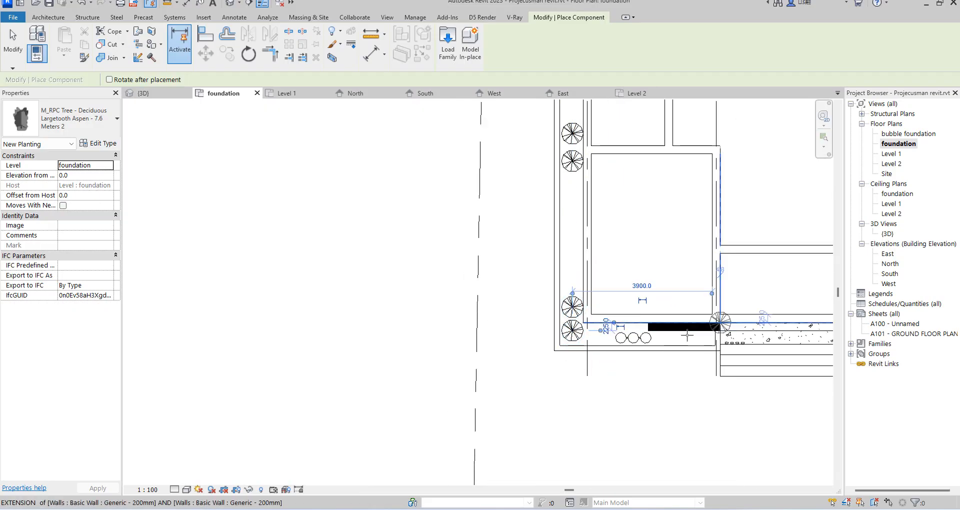
# Step: Place two adjacent shrubs in the front planting strip between the left street light and the entrance steps
pyautogui.scroll(3, 700, 333)
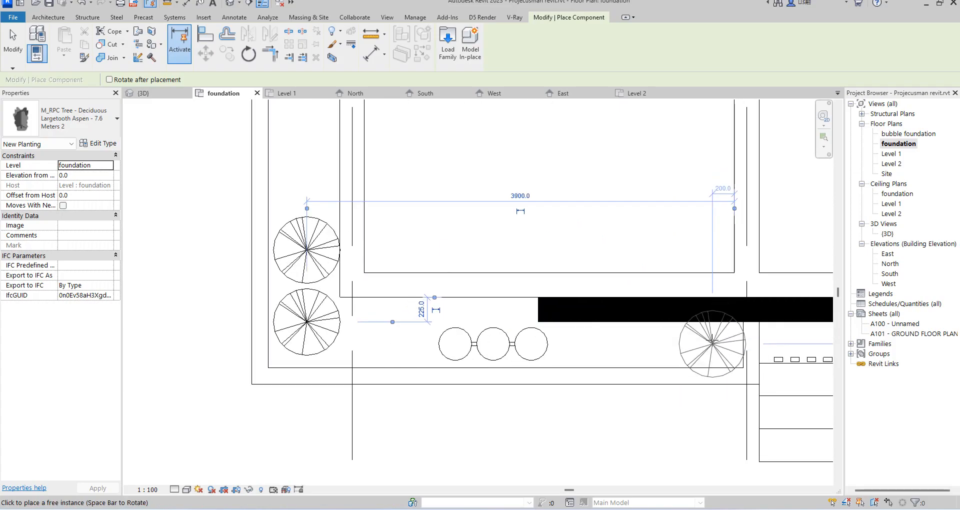
pyautogui.click(712, 343)
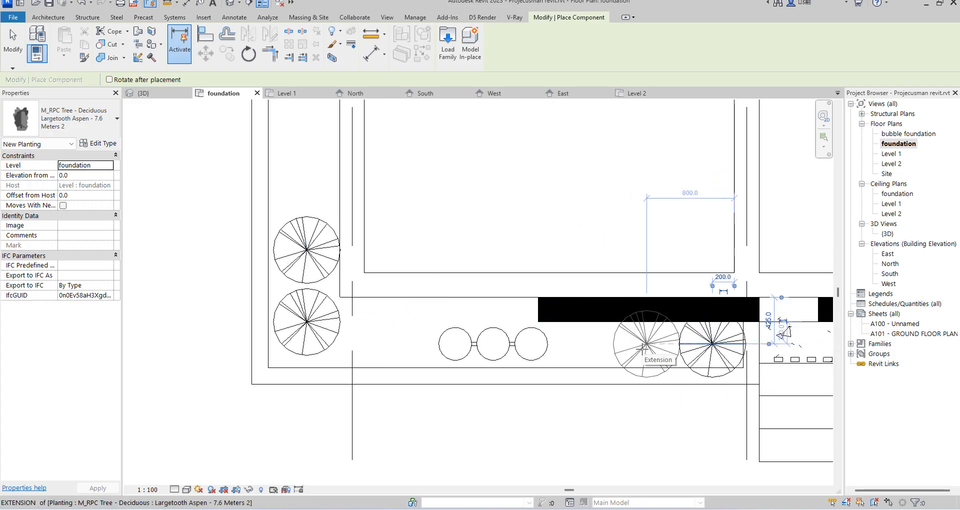
pyautogui.click(645, 345)
# Step: Place two adjacent shrubs in the front planting strip between the entrance steps and the right street light
pyautogui.scroll(-4, 645, 345)
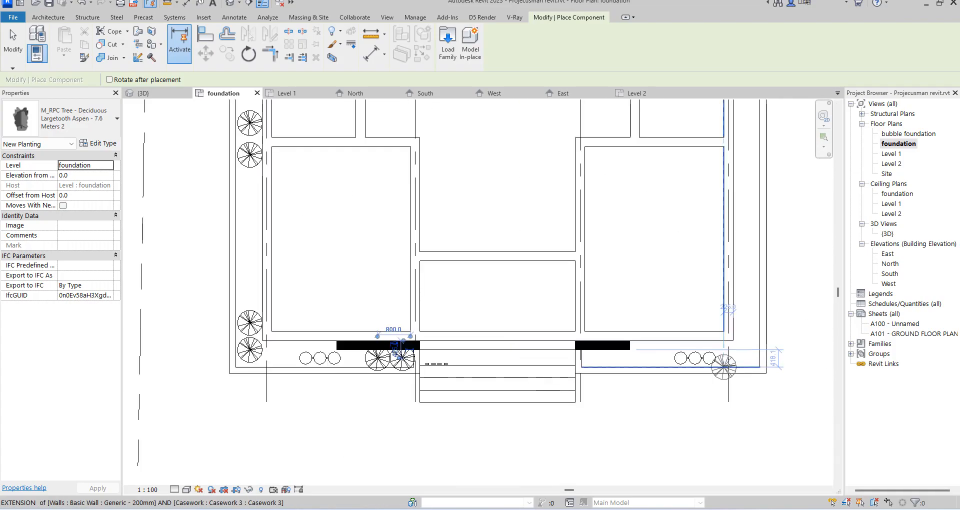
pyautogui.scroll(5, 700, 365)
pyautogui.click(633, 361)
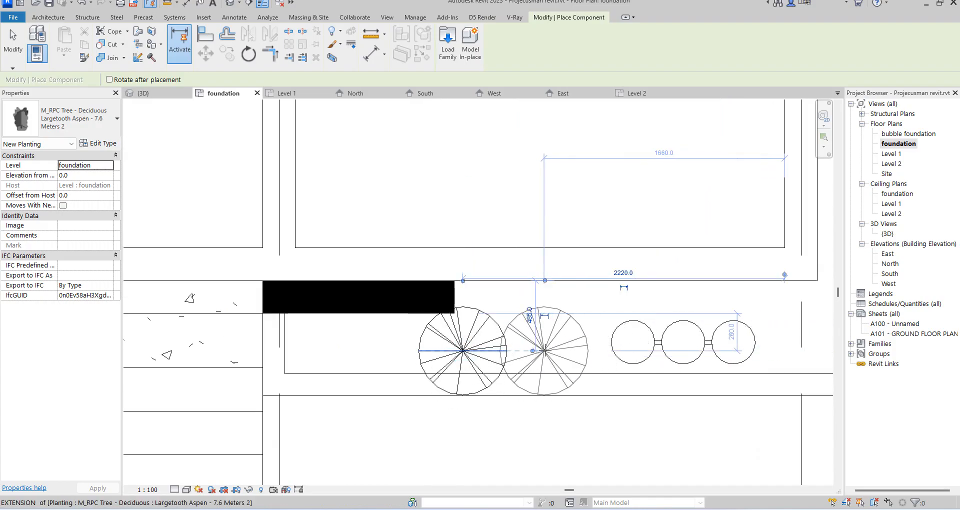
pyautogui.click(558, 351)
# Step: Place three shrubs in the right side planting strip, two near the front corner and one farther back, and end the placement
pyautogui.scroll(-3, 468, 367)
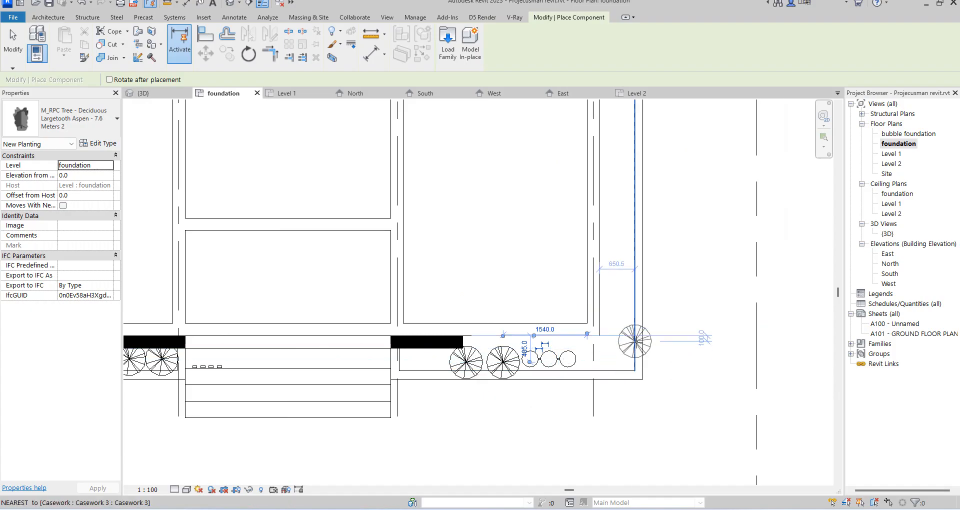
pyautogui.scroll(3, 635, 341)
pyautogui.click(620, 353)
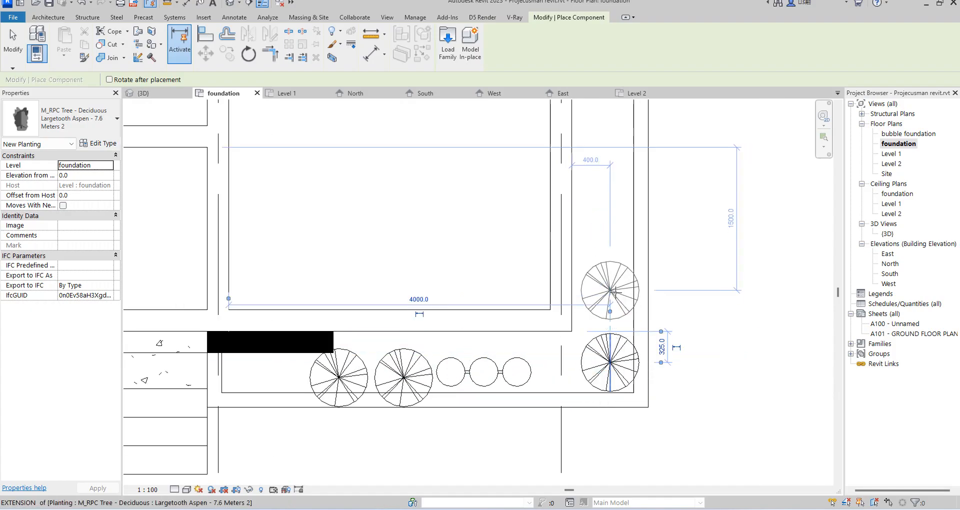
pyautogui.click(612, 291)
pyautogui.scroll(-3, 611, 290)
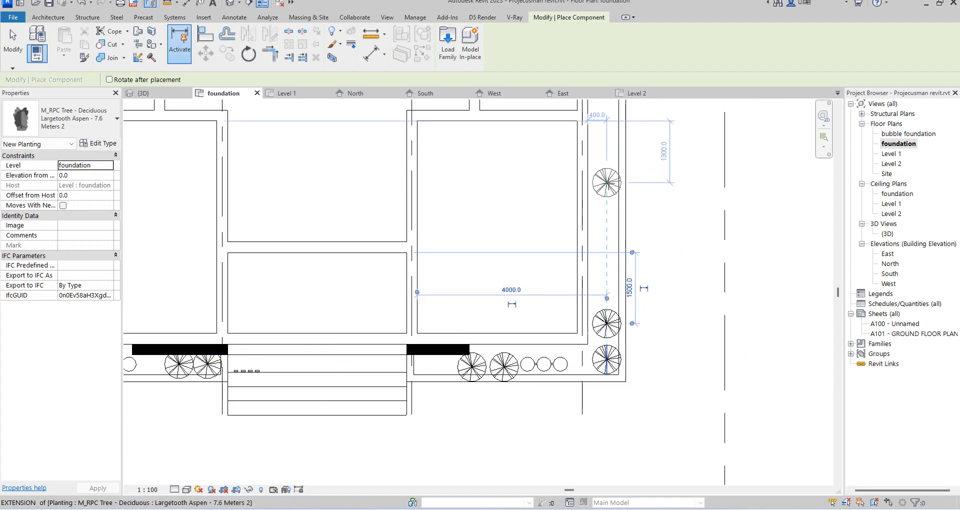
pyautogui.click(607, 182)
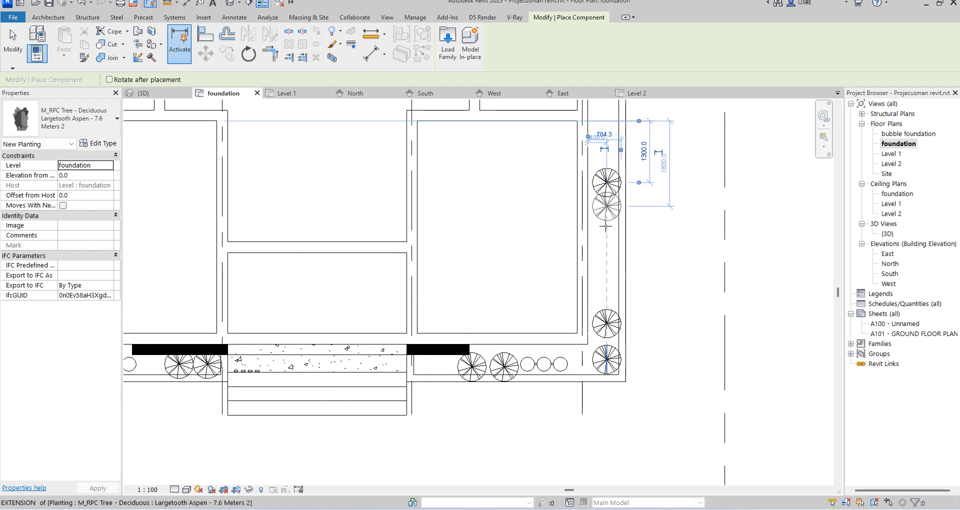
pyautogui.scroll(-3, 606, 227)
pyautogui.press('Escape')
pyautogui.press('Escape')
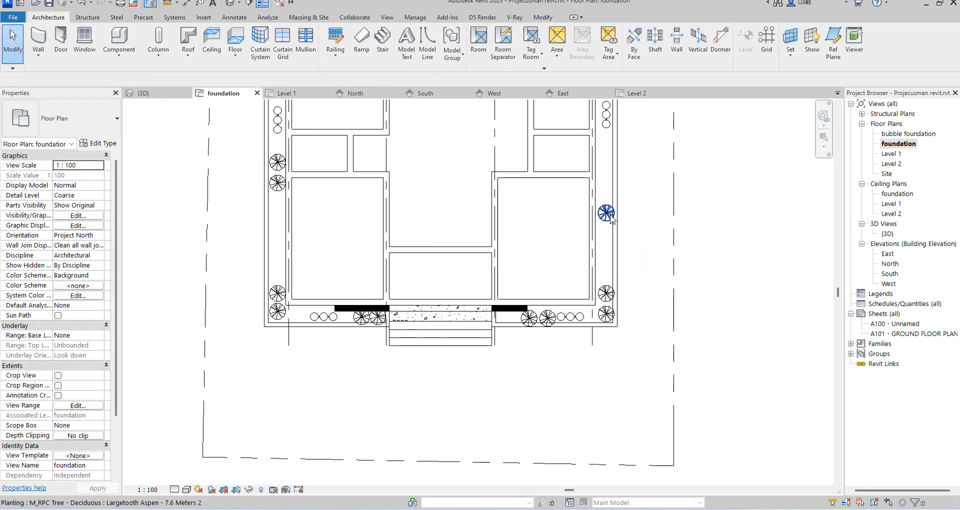
# Step: Check the shrubs beside the entrance steps in 3D, then nudge the two shrubs left of the steps slightly outward in the foundation plan
pyautogui.scroll(-3, 609, 215)
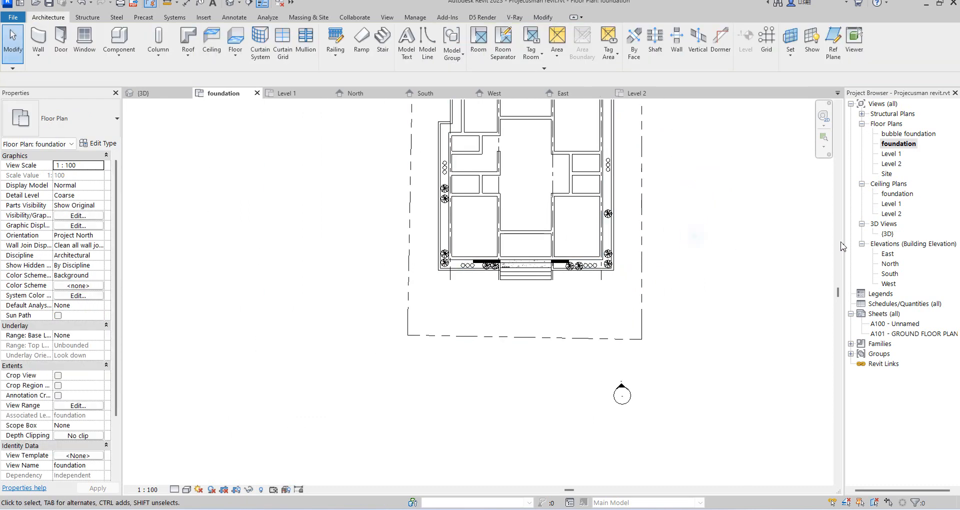
pyautogui.doubleClick(890, 234)
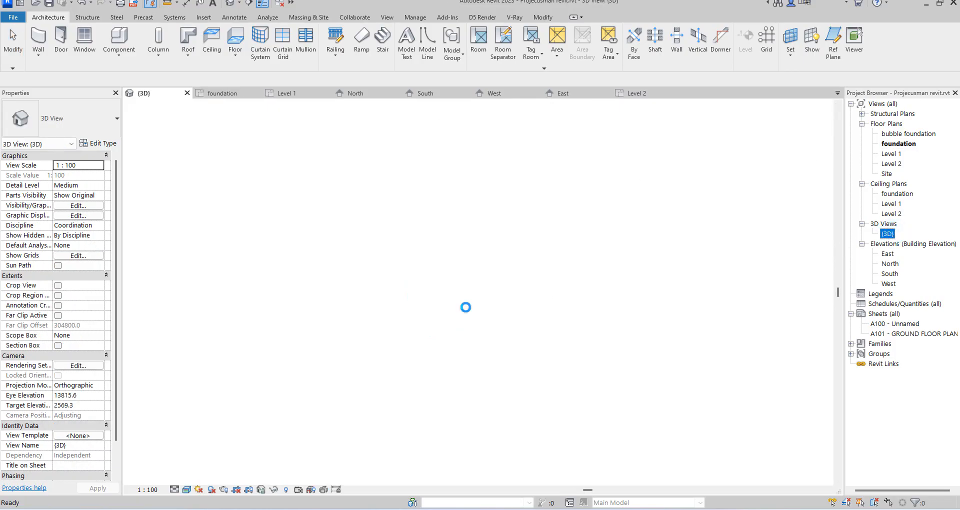
pyautogui.scroll(6, 532, 325)
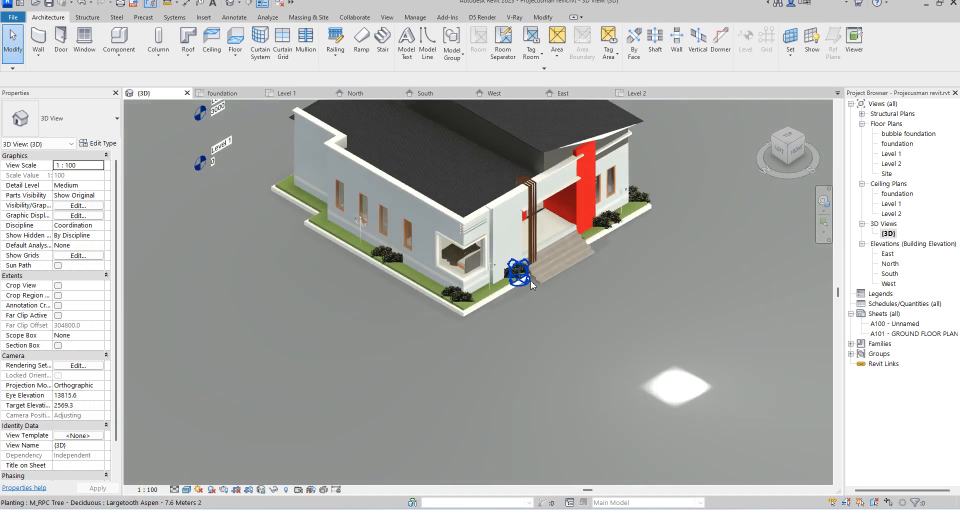
pyautogui.scroll(3, 529, 272)
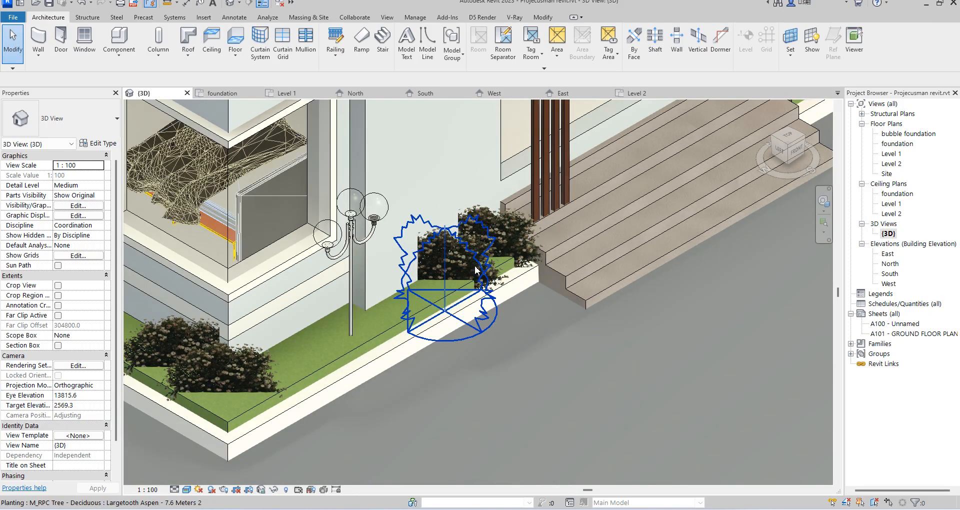
pyautogui.click(496, 236)
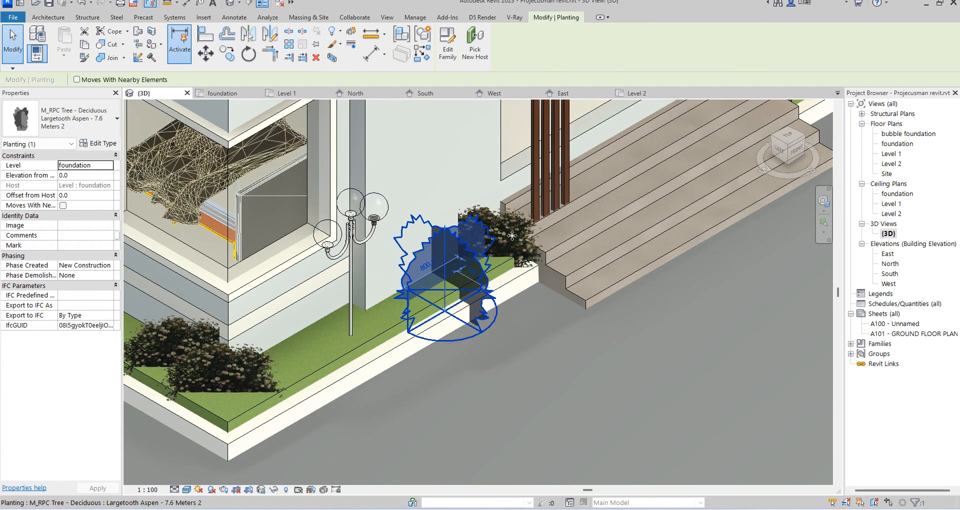
pyautogui.scroll(-3, 518, 243)
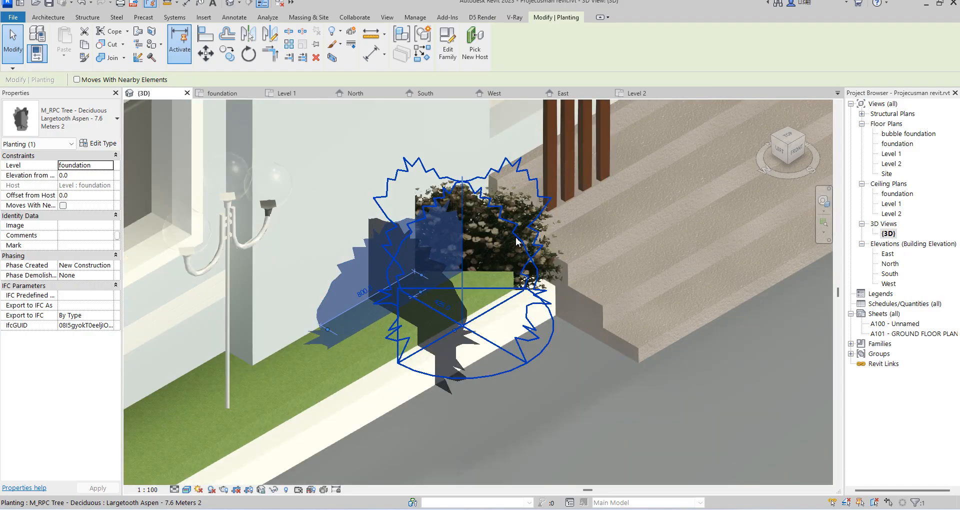
pyautogui.doubleClick(897, 144)
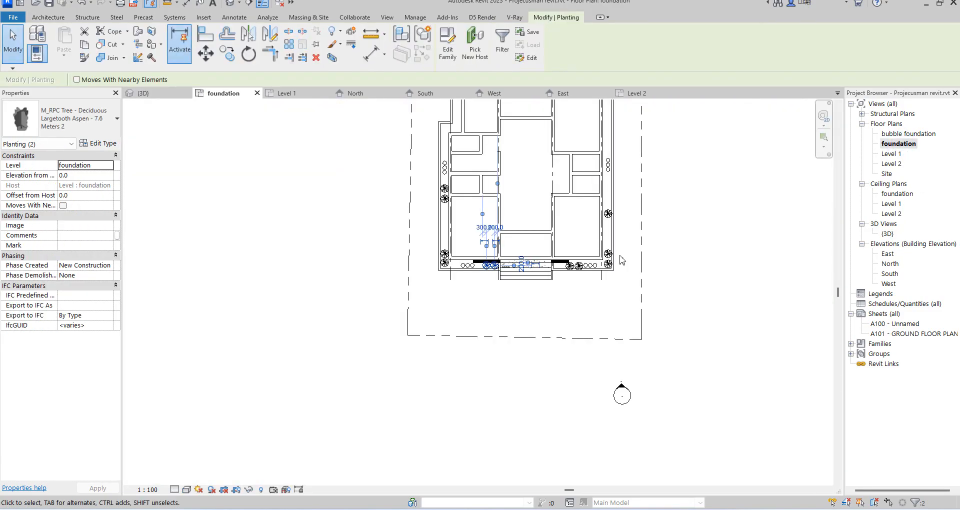
pyautogui.press('Down')
pyautogui.scroll(4, 406, 294)
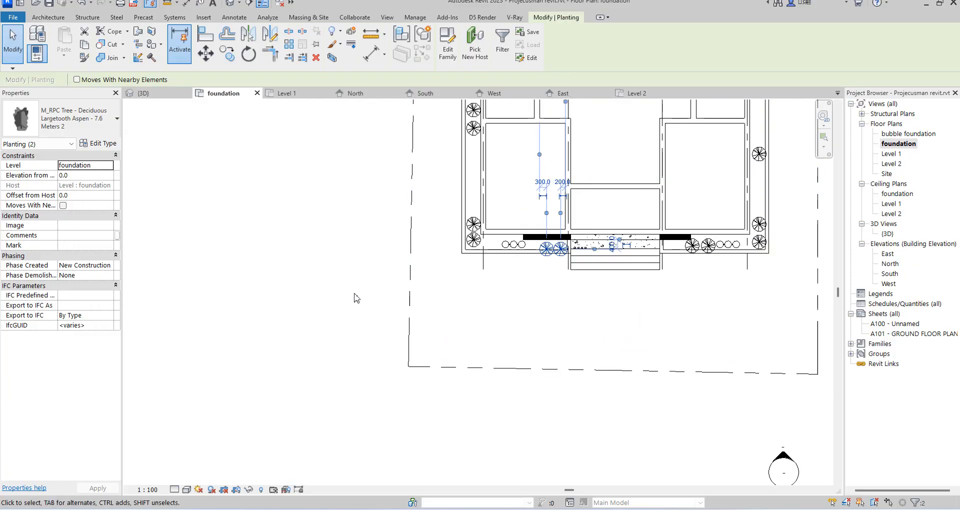
pyautogui.click(340, 290)
# Step: Examine the property line and the site extents around the house in the foundation plan
pyautogui.scroll(-5, 518, 344)
pyautogui.scroll(-3, 533, 353)
pyautogui.scroll(3, 599, 370)
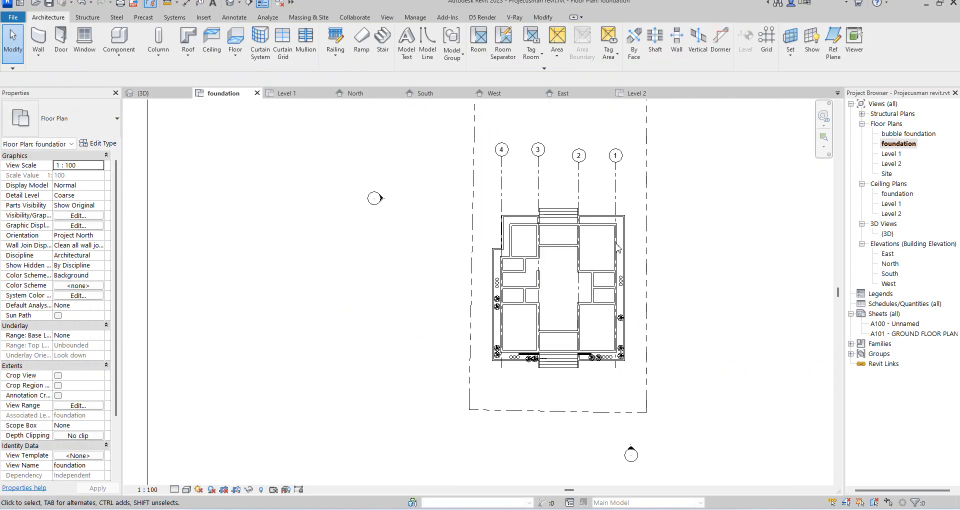
pyautogui.scroll(-4, 629, 250)
pyautogui.scroll(-3, 636, 260)
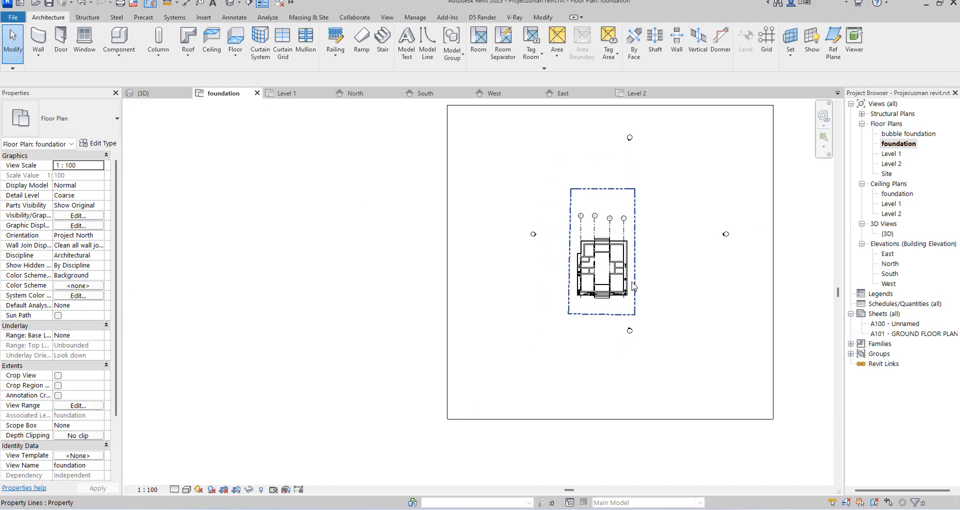
pyautogui.scroll(2, 634, 280)
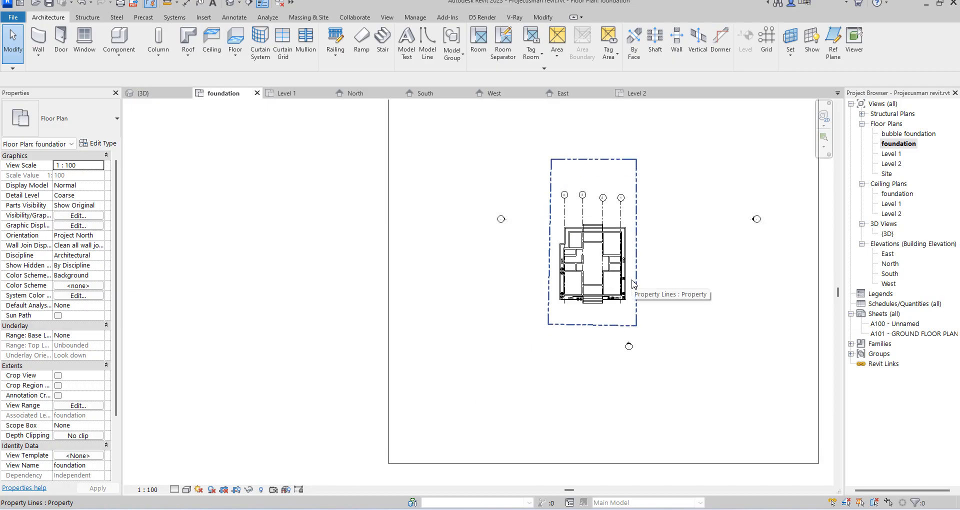
pyautogui.scroll(3, 613, 334)
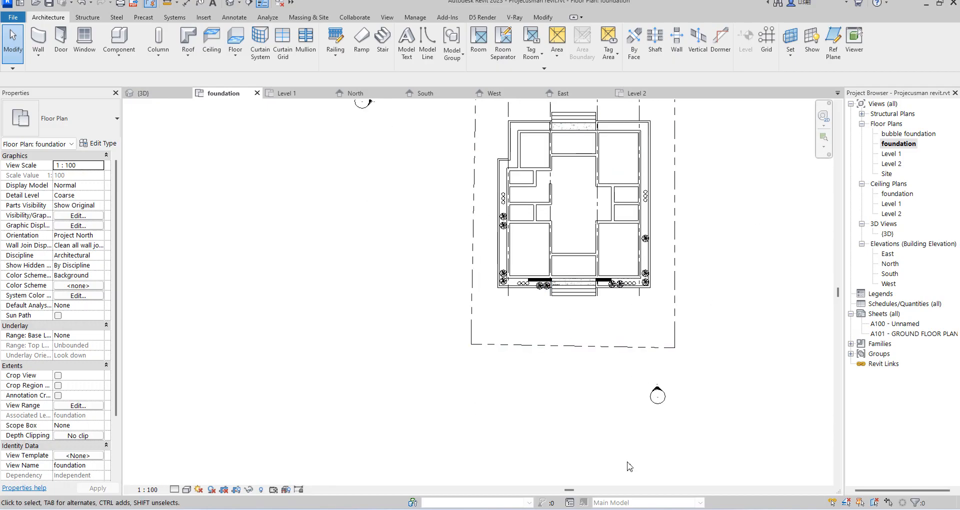
pyautogui.scroll(-2, 628, 465)
# Step: Inspect the house front and side planting strips with their shrubs and street lights in the 3D view
pyautogui.doubleClick(885, 236)
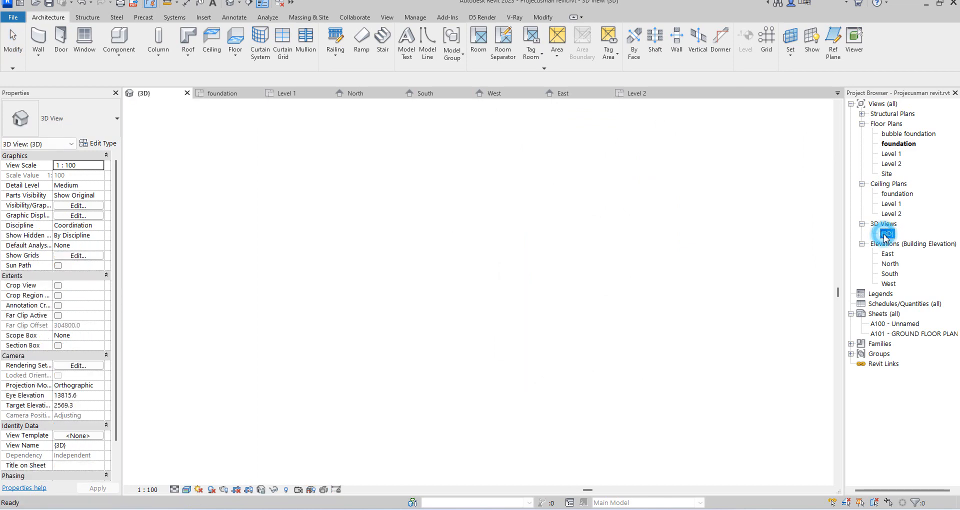
pyautogui.scroll(-3, 543, 337)
pyautogui.scroll(4, 550, 340)
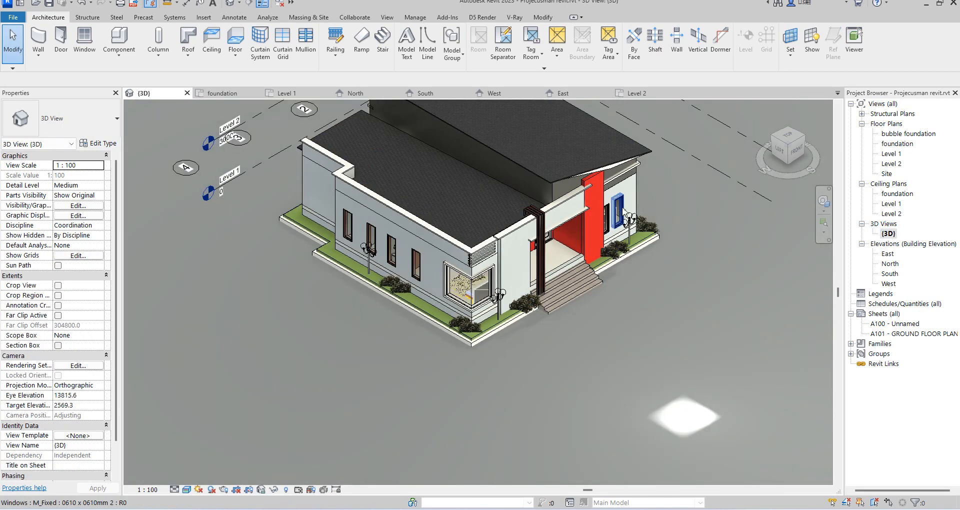
pyautogui.scroll(-3, 486, 303)
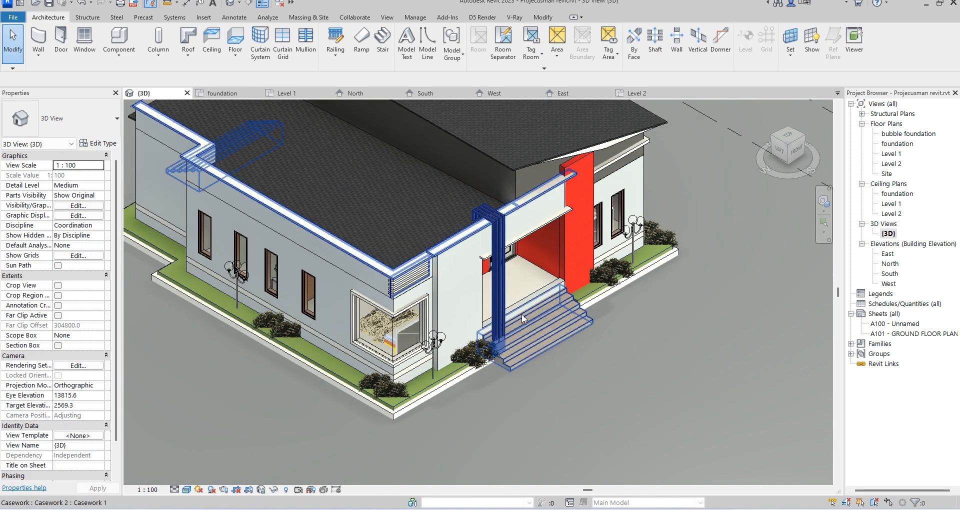
pyautogui.scroll(4, 549, 300)
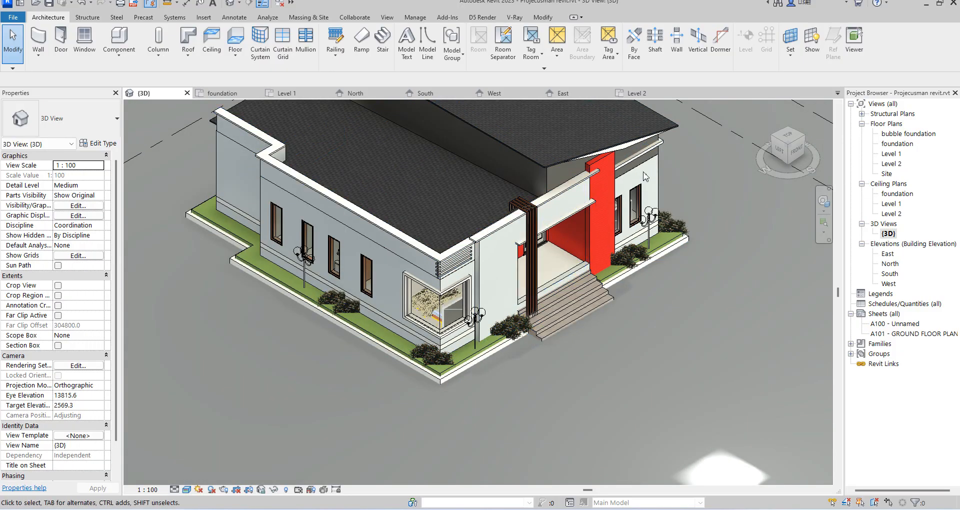
pyautogui.scroll(-2, 233, 164)
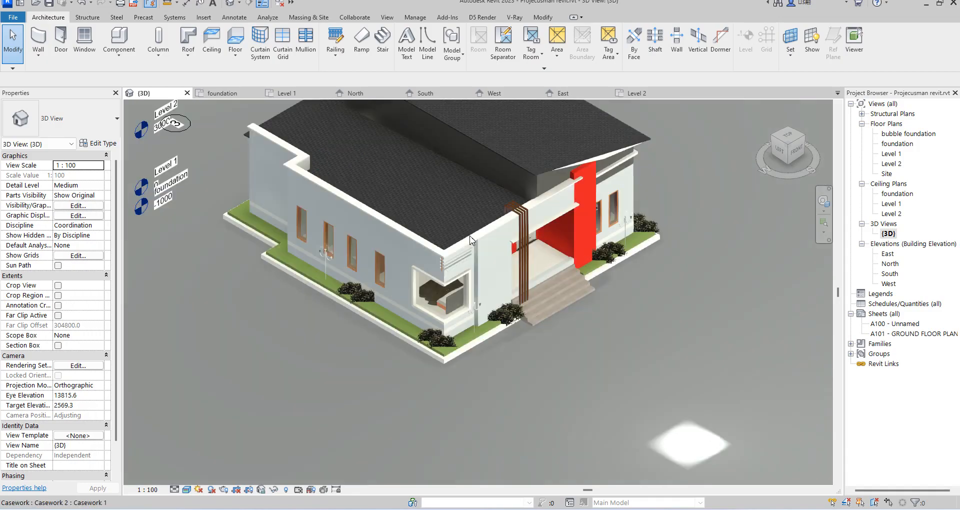
pyautogui.scroll(2, 470, 338)
pyautogui.scroll(-5, 531, 230)
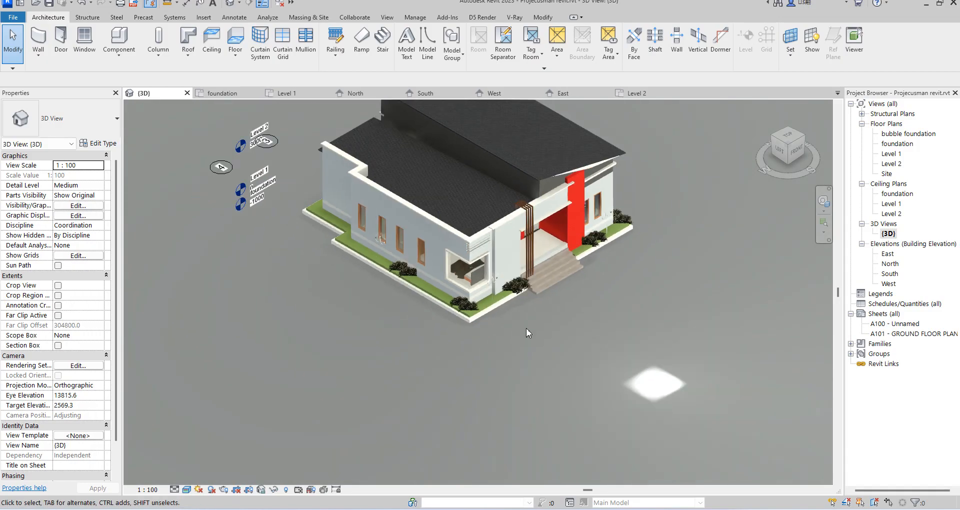
pyautogui.scroll(2, 644, 278)
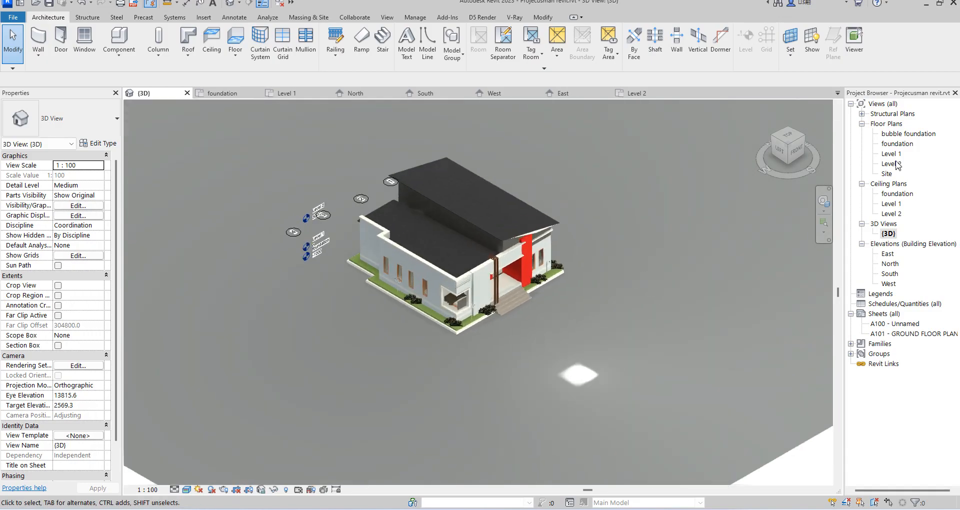
# Step: Create a perspective camera view from the Level 1 plan, with the eye across the road off the front right corner, aimed diagonally through the house
pyautogui.doubleClick(885, 174)
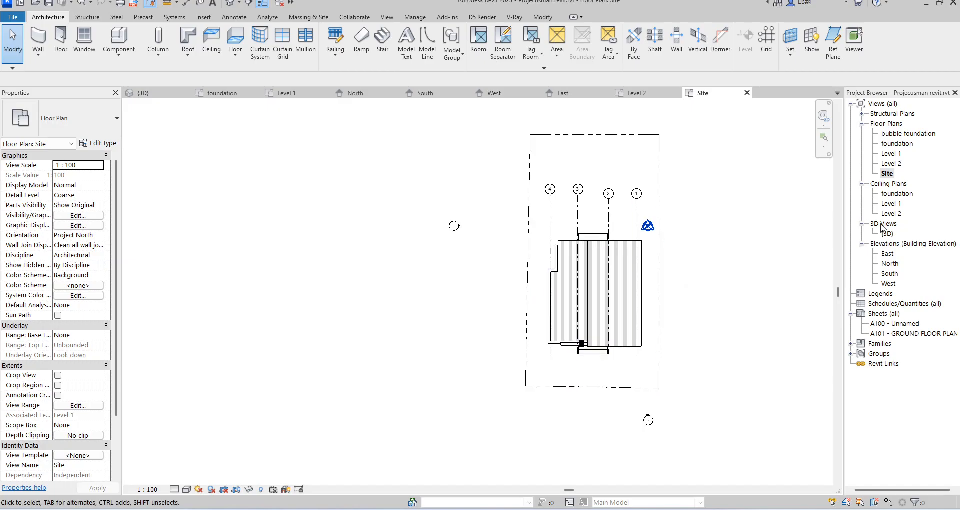
pyautogui.doubleClick(891, 154)
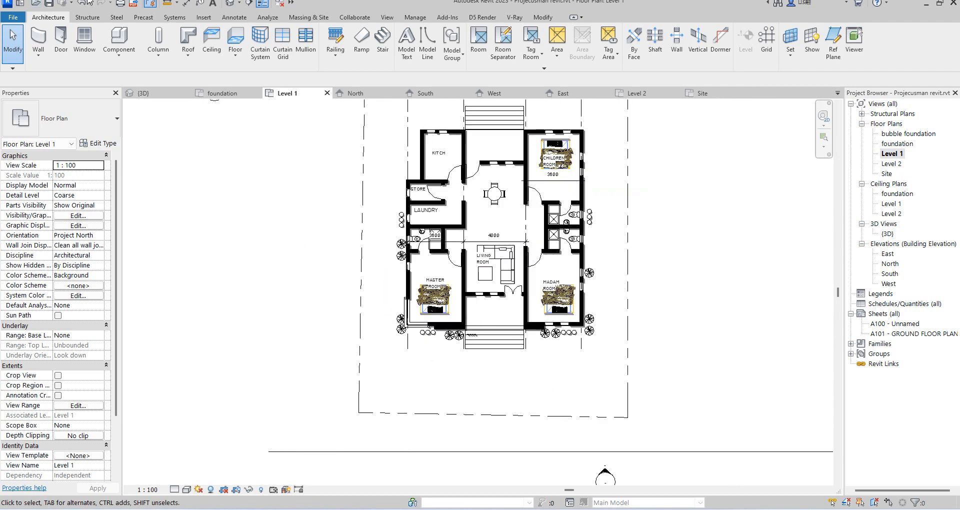
pyautogui.click(239, 3)
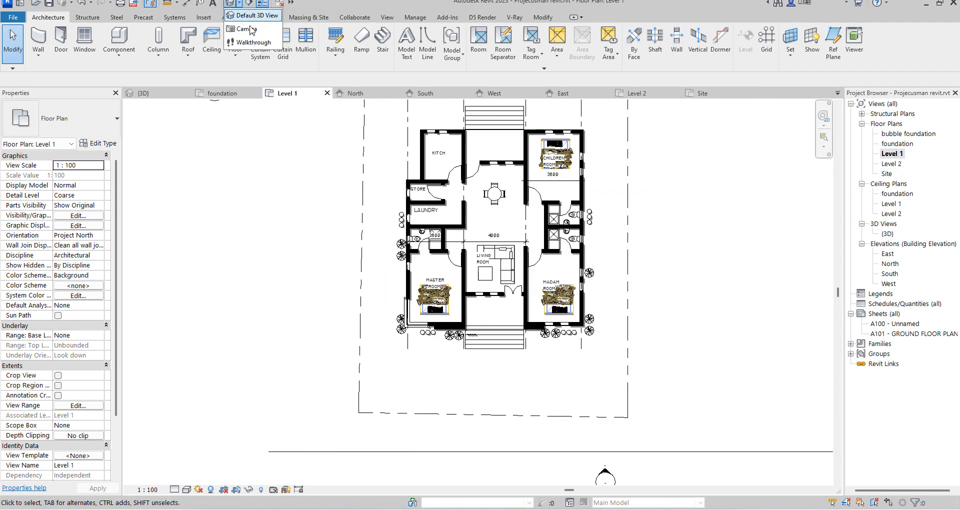
pyautogui.click(246, 28)
pyautogui.scroll(-3, 500, 250)
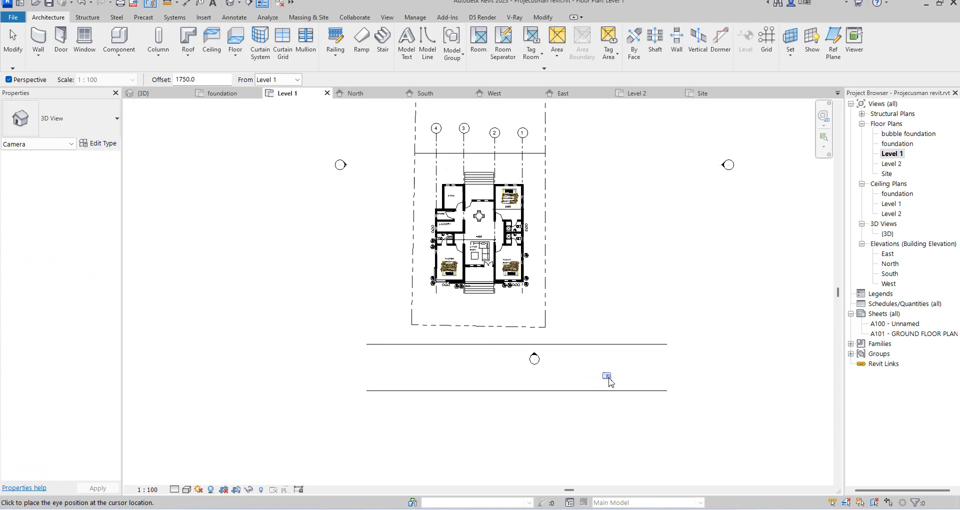
pyautogui.click(621, 403)
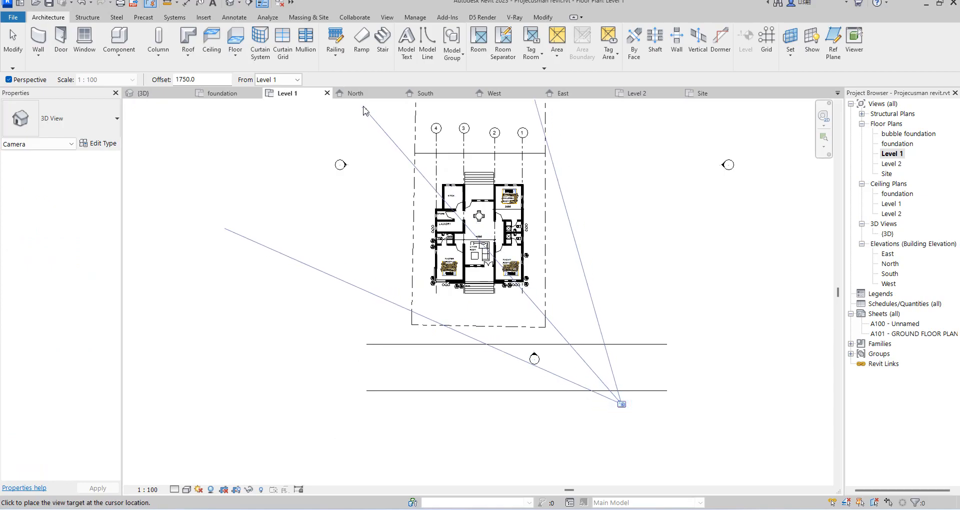
pyautogui.scroll(-2, 374, 148)
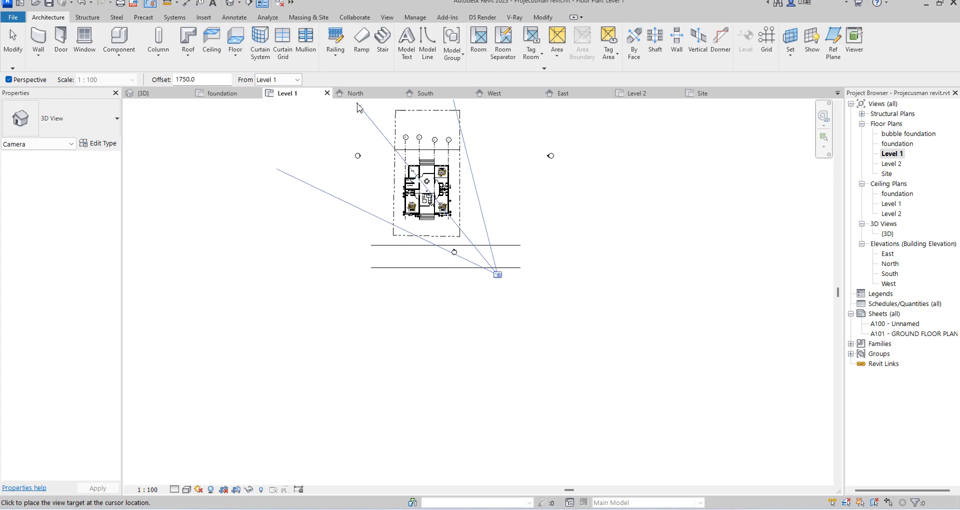
pyautogui.click(358, 107)
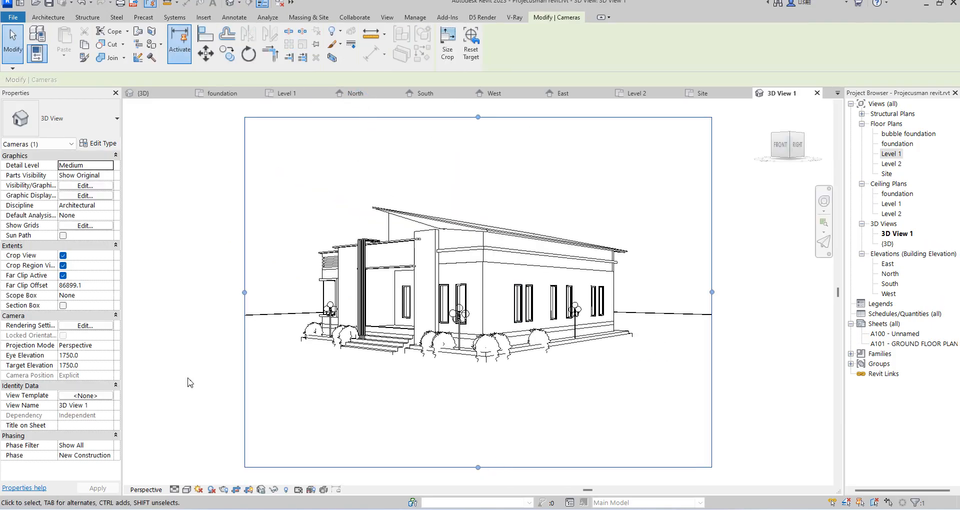
# Step: Raise the bottom edge of the camera view's crop region closer to the house
pyautogui.scroll(-2, 649, 235)
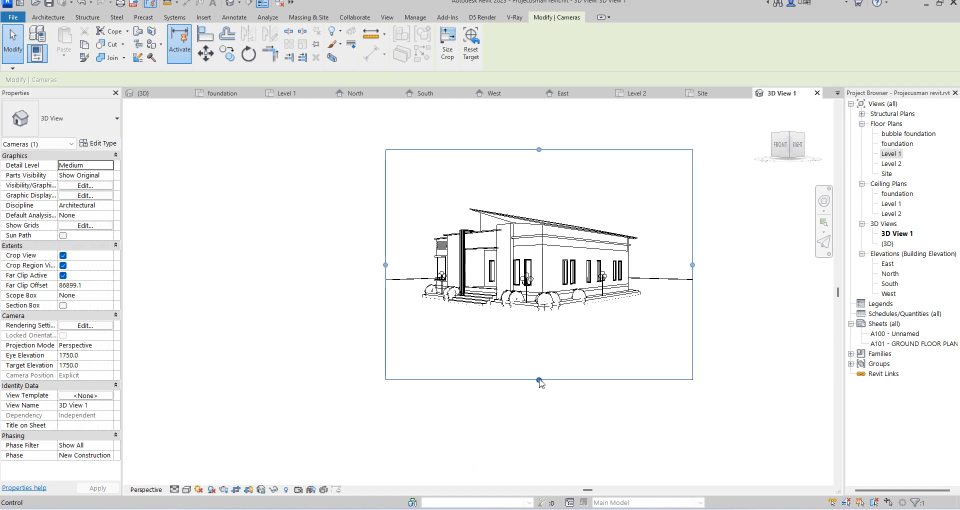
pyautogui.moveTo(539, 380); pyautogui.dragTo(540, 328)
pyautogui.scroll(2, 505, 372)
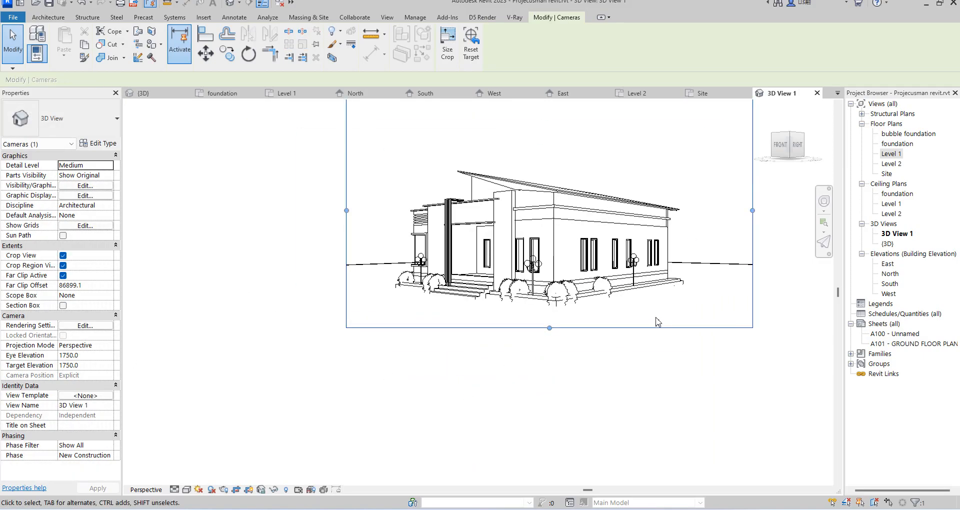
# Step: Set the camera's eye elevation and target elevation both to 500
pyautogui.click(101, 355)
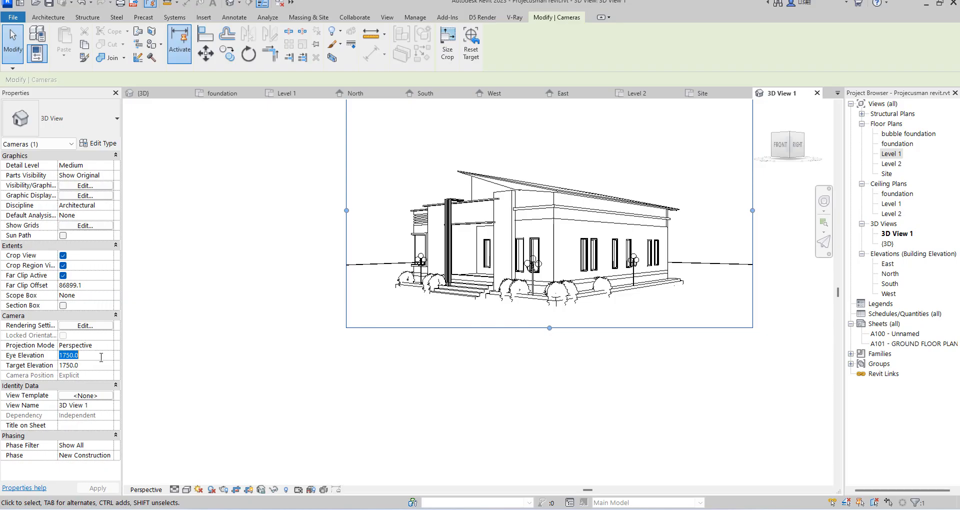
pyautogui.write('500')
pyautogui.click(94, 365)
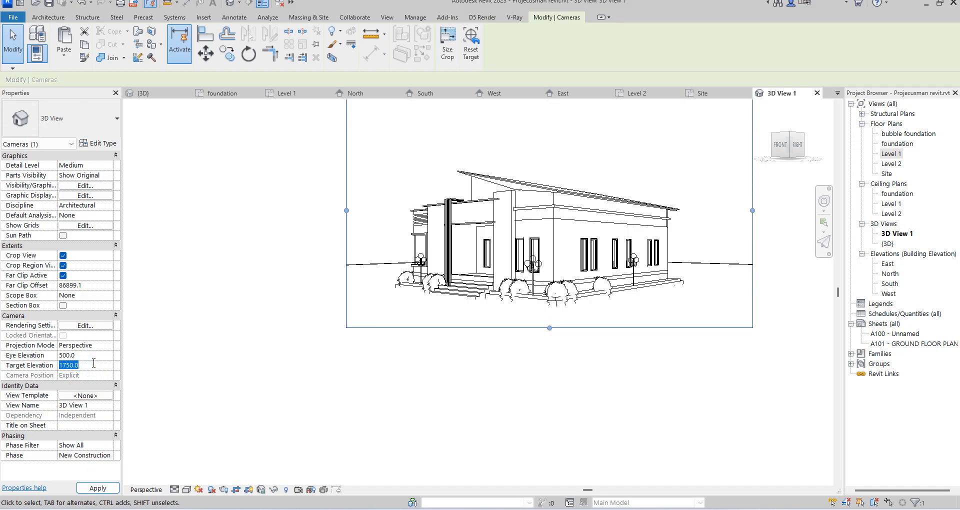
pyautogui.write('500')
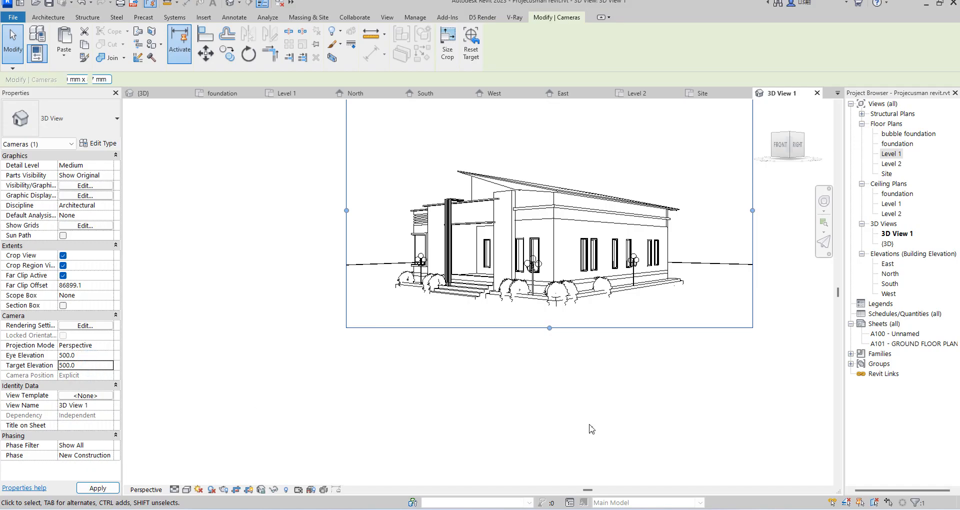
pyautogui.click(578, 388)
# Step: Tighten the first camera view's crop region by lowering its top edge and pulling its right edge closer to the house
pyautogui.click(557, 332)
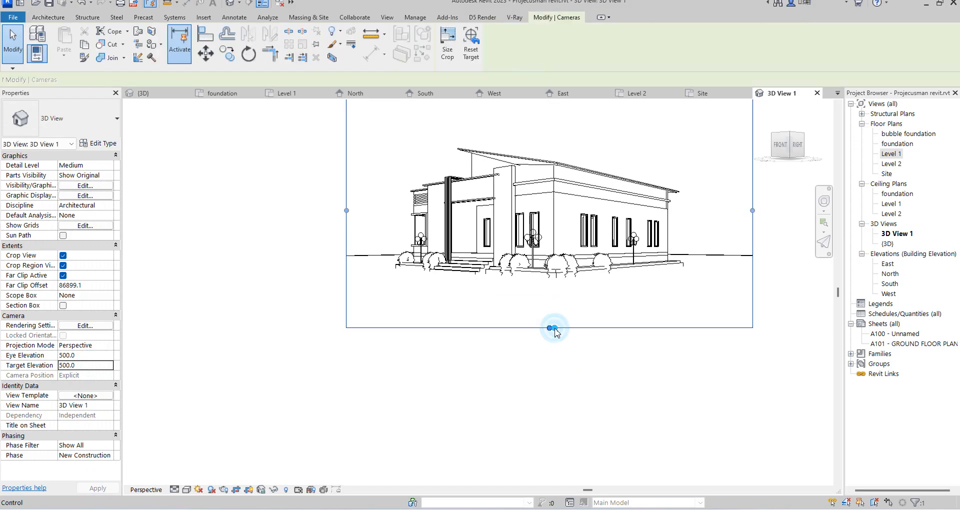
pyautogui.scroll(-3, 563, 388)
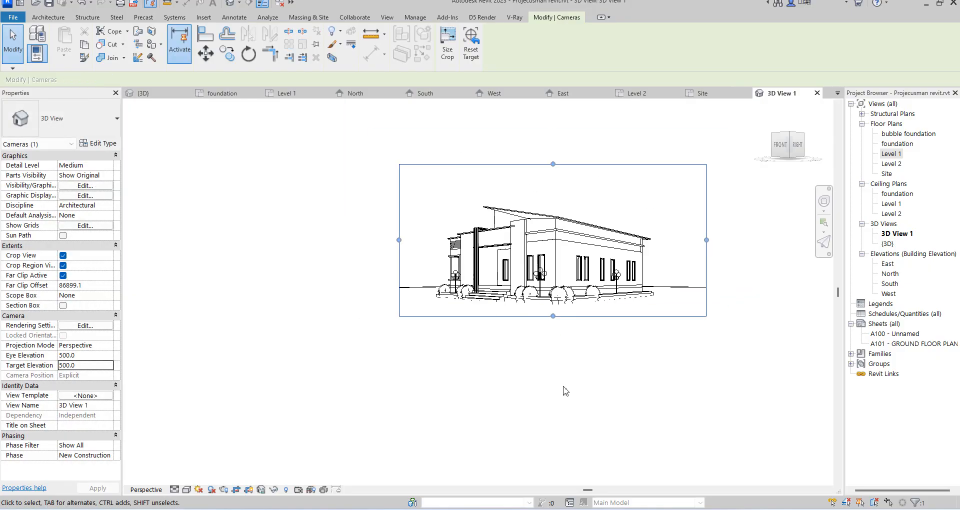
pyautogui.scroll(2, 549, 214)
pyautogui.moveTo(556, 187); pyautogui.dragTo(556, 199)
pyautogui.click(318, 281)
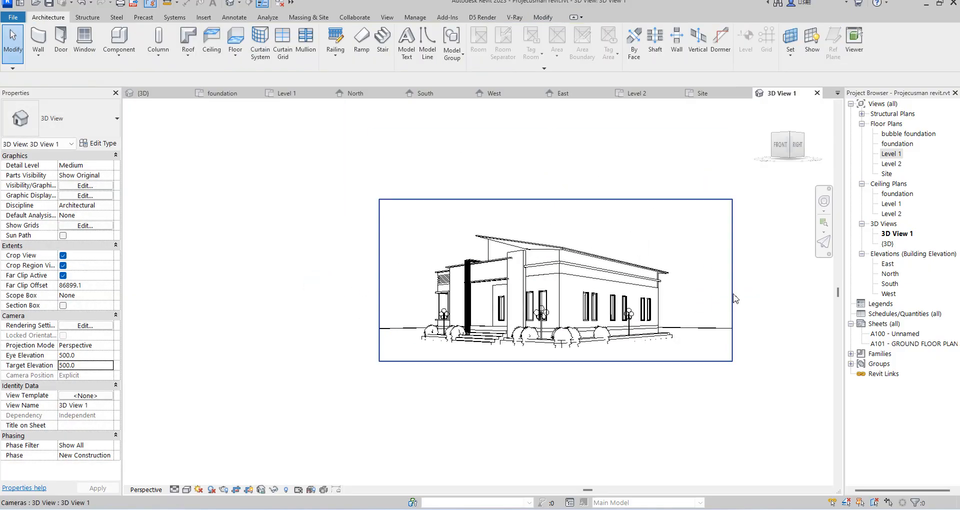
pyautogui.click(731, 279)
pyautogui.moveTo(732, 279); pyautogui.dragTo(706, 279)
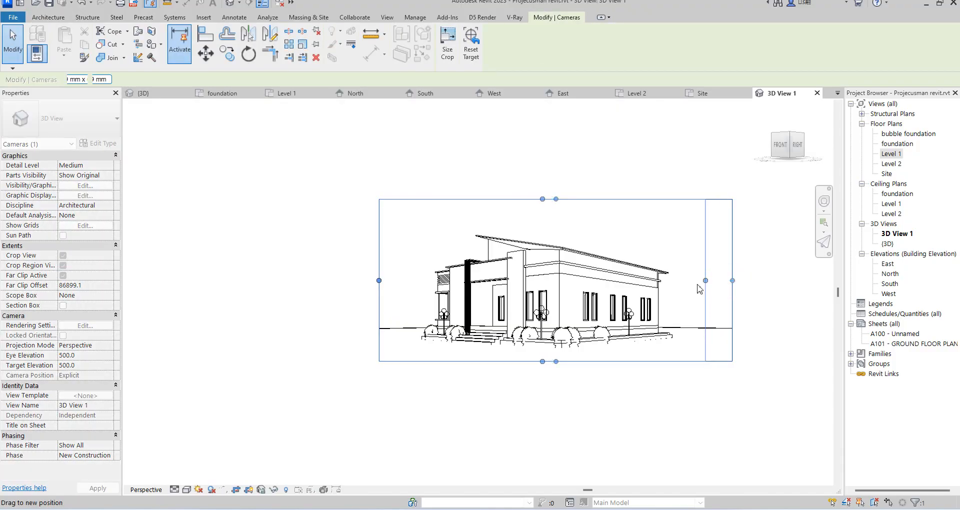
# Step: Set the first camera view's visual style to Realistic
pyautogui.click(186, 489)
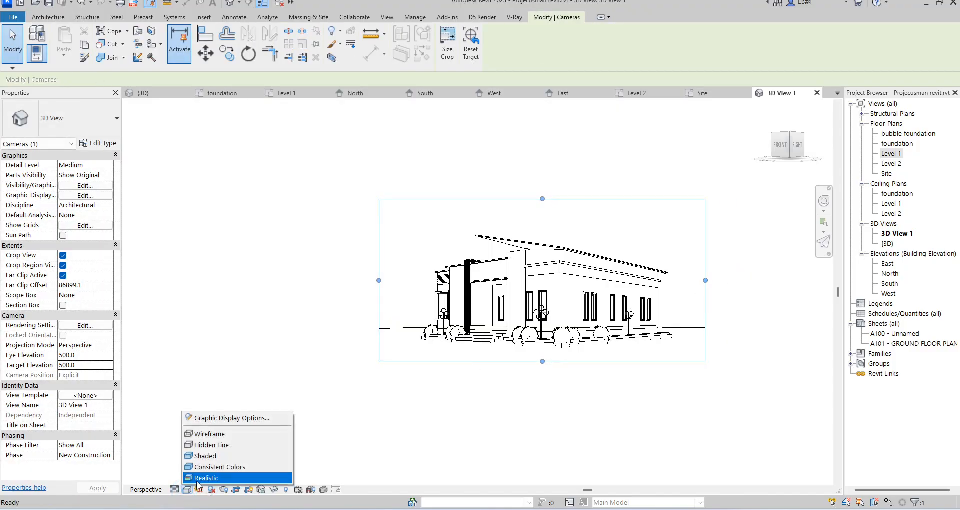
pyautogui.click(210, 474)
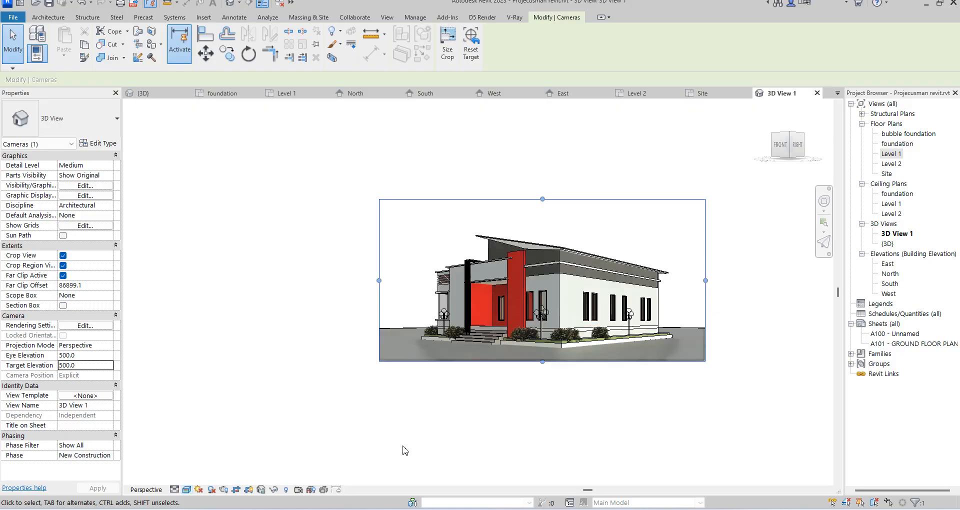
pyautogui.click(442, 443)
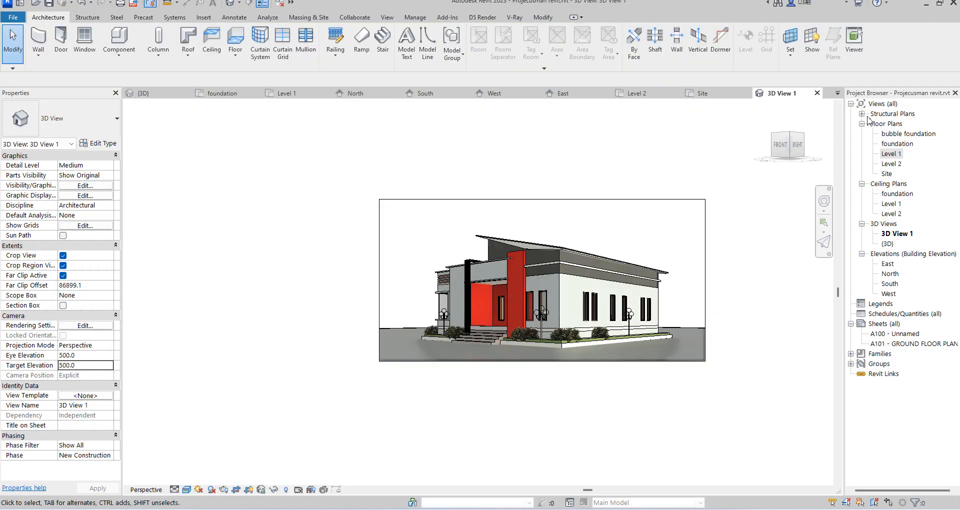
# Step: Create a second perspective camera view from the Level 1 plan, with the eye across the road off the front left corner, aimed diagonally through the house
pyautogui.doubleClick(900, 154)
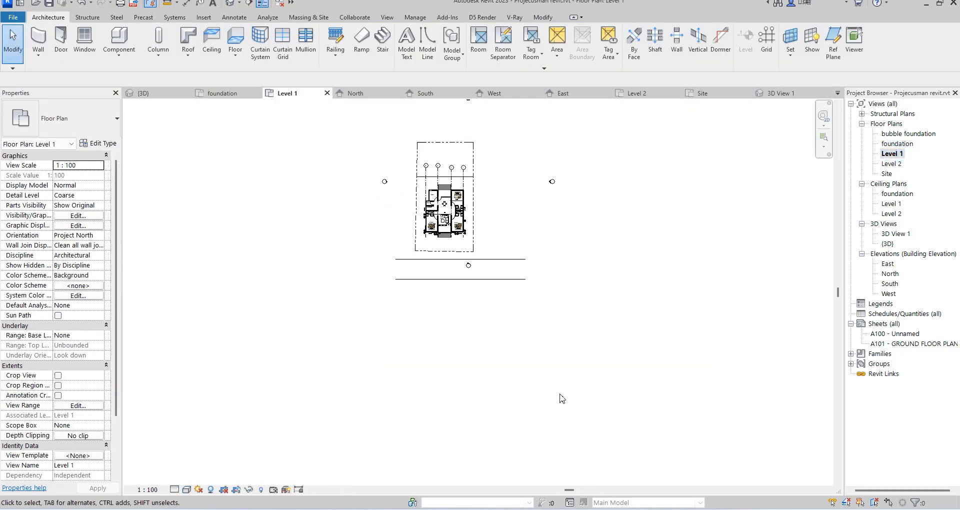
pyautogui.click(240, 3)
pyautogui.click(245, 29)
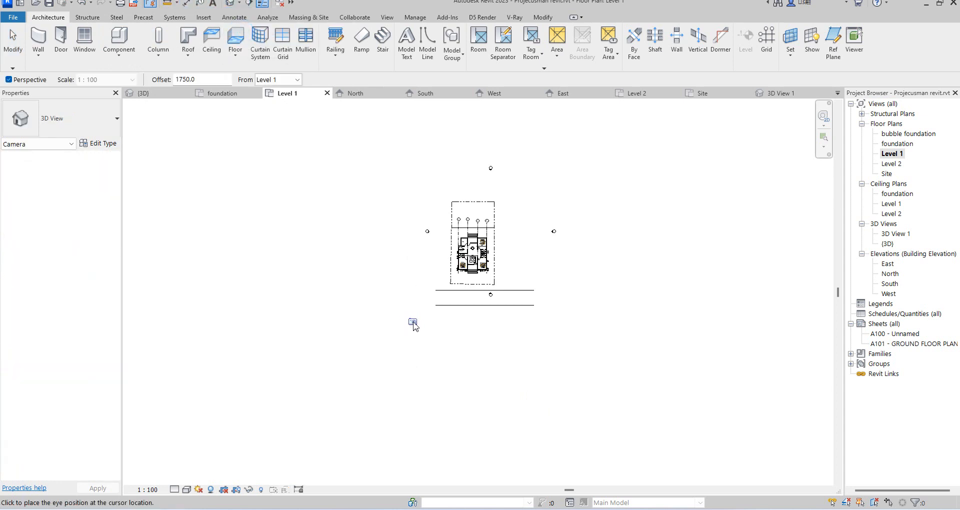
pyautogui.click(414, 321)
pyautogui.click(547, 159)
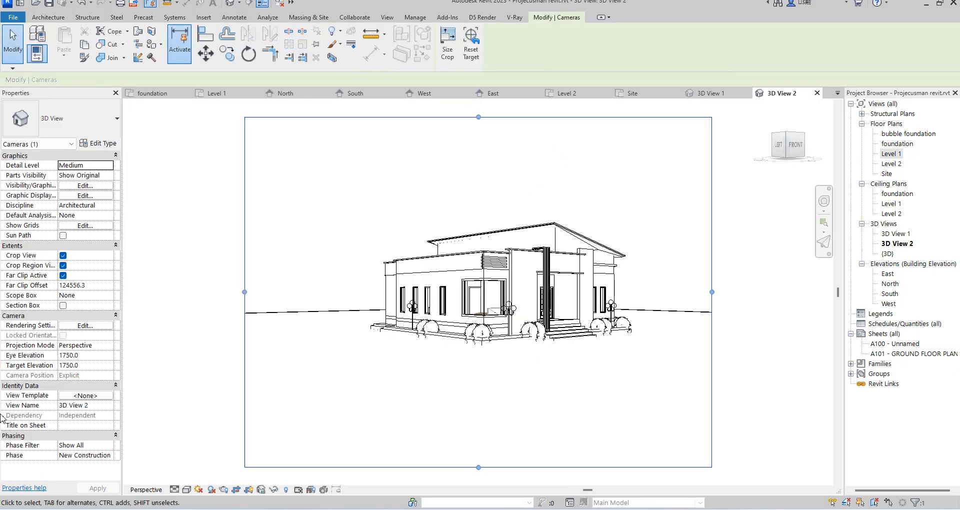
# Step: Set the new camera view's visual style to Realistic
pyautogui.click(97, 357)
pyautogui.click(186, 490)
pyautogui.click(200, 478)
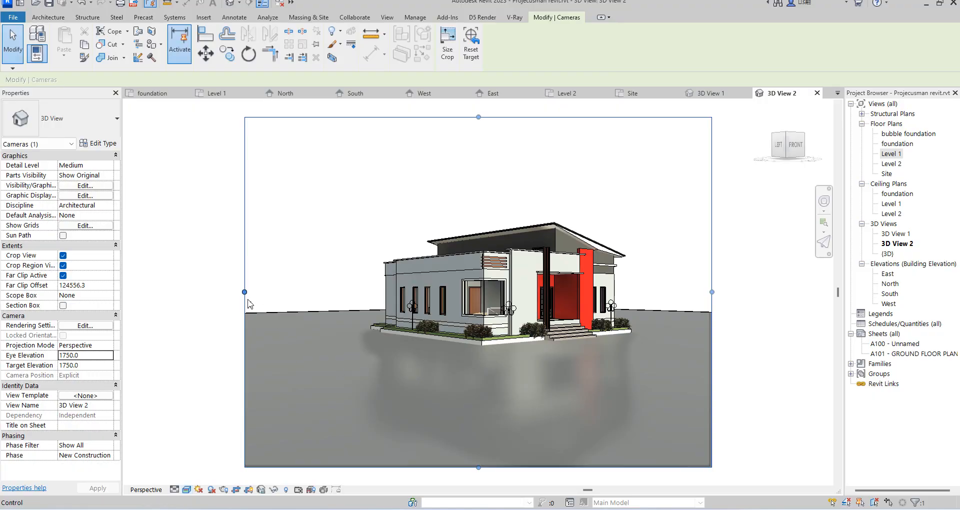
# Step: Pull all four edges of the second camera view's crop region inward around the house
pyautogui.moveTo(245, 292); pyautogui.dragTo(478, 305)
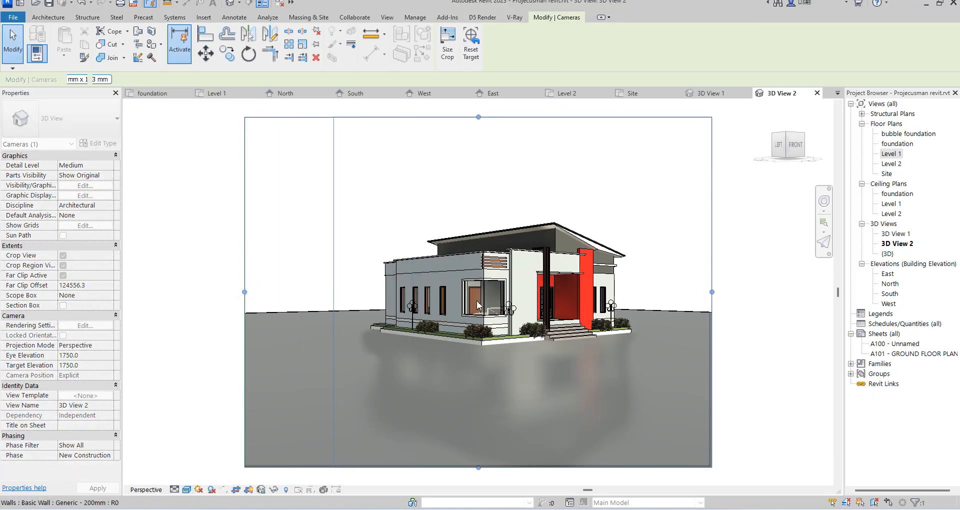
pyautogui.moveTo(711, 292); pyautogui.dragTo(625, 323)
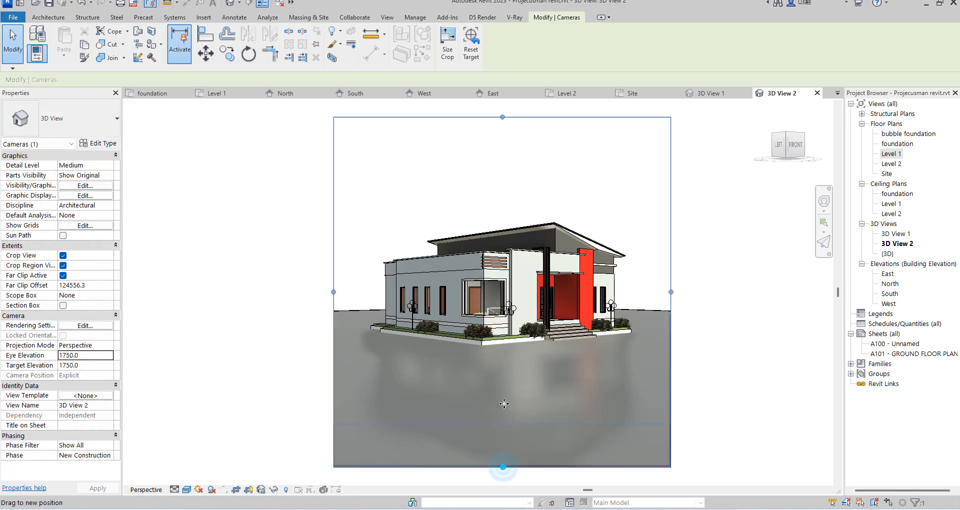
pyautogui.moveTo(502, 468); pyautogui.dragTo(504, 377)
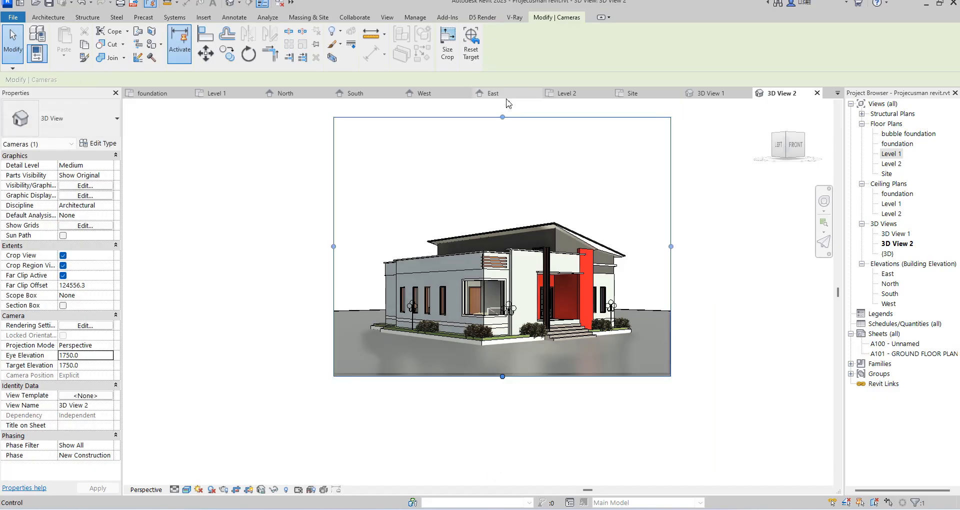
pyautogui.moveTo(502, 117); pyautogui.dragTo(503, 186)
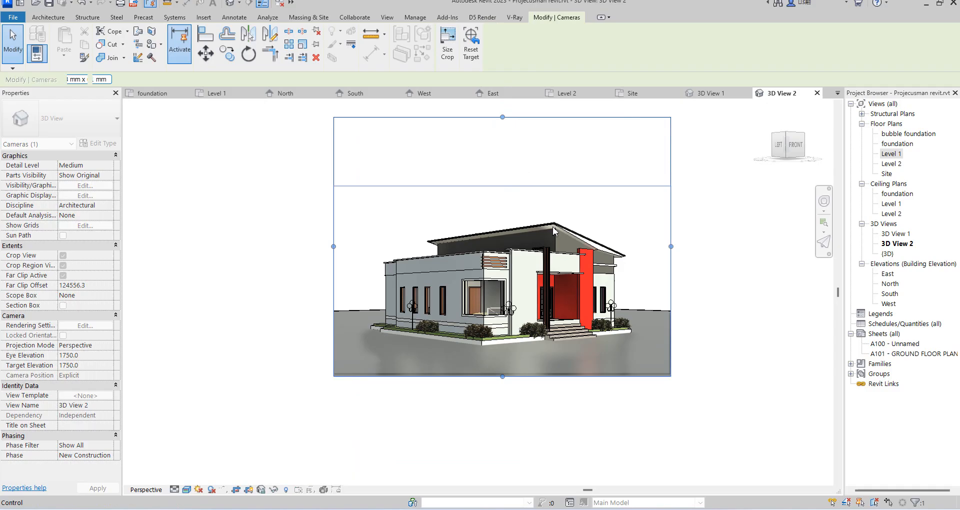
pyautogui.click(712, 309)
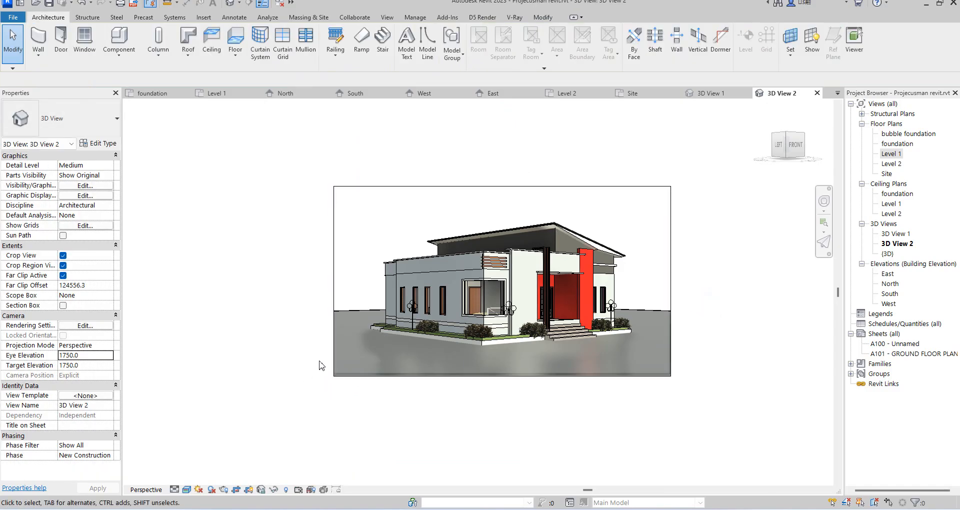
# Step: Set the second camera view's eye elevation and target elevation both to 500
pyautogui.click(89, 355)
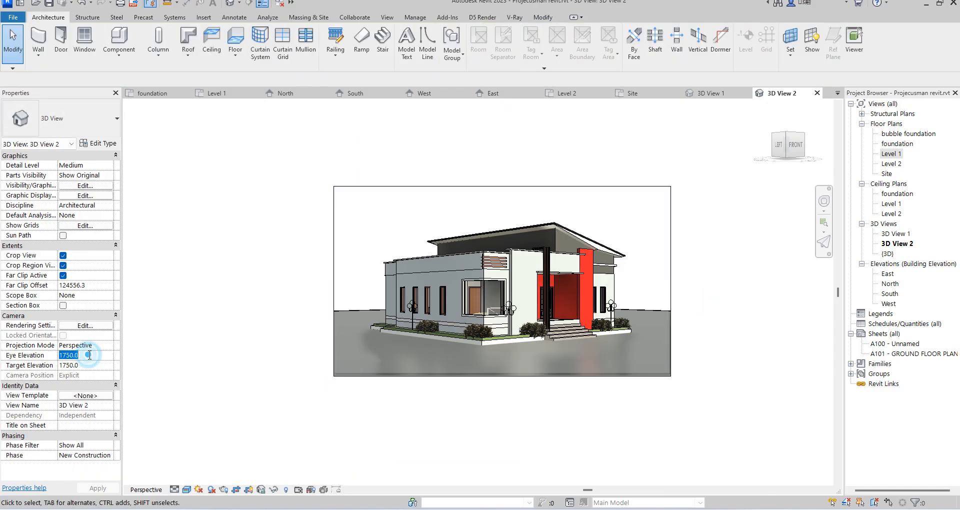
pyautogui.write('50')
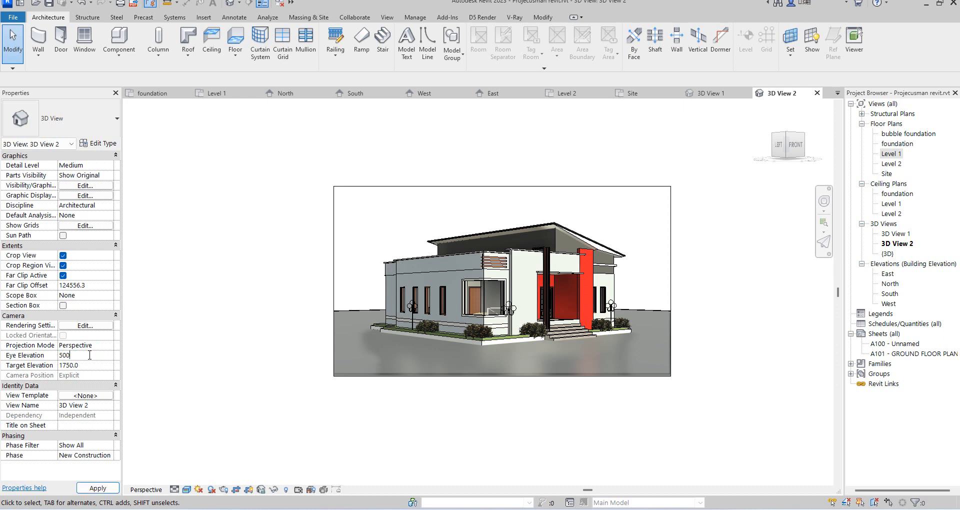
pyautogui.write('0')
pyautogui.click(100, 364)
pyautogui.scroll(8, 399, 258)
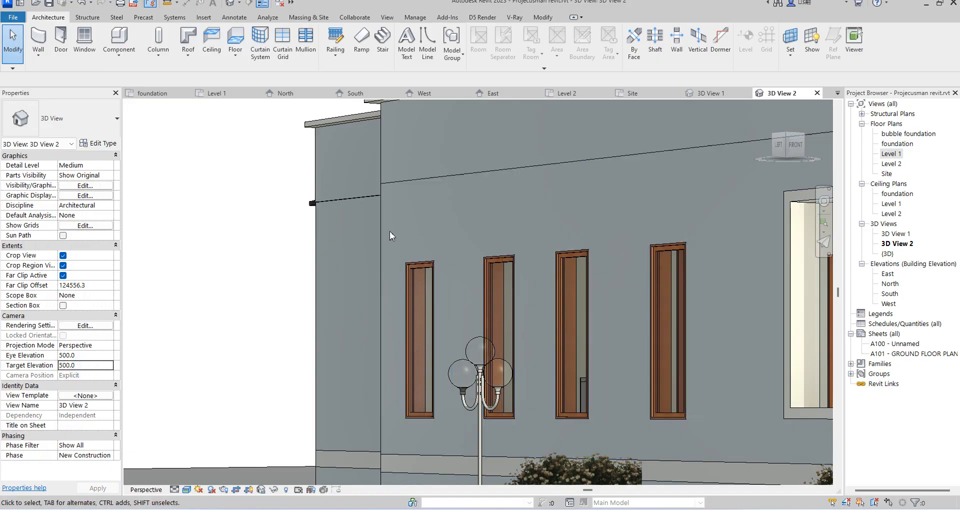
# Step: Try target elevations of 17000 and 1700 for the second camera view and check how the house is framed
pyautogui.click(85, 366)
pyautogui.write('170')
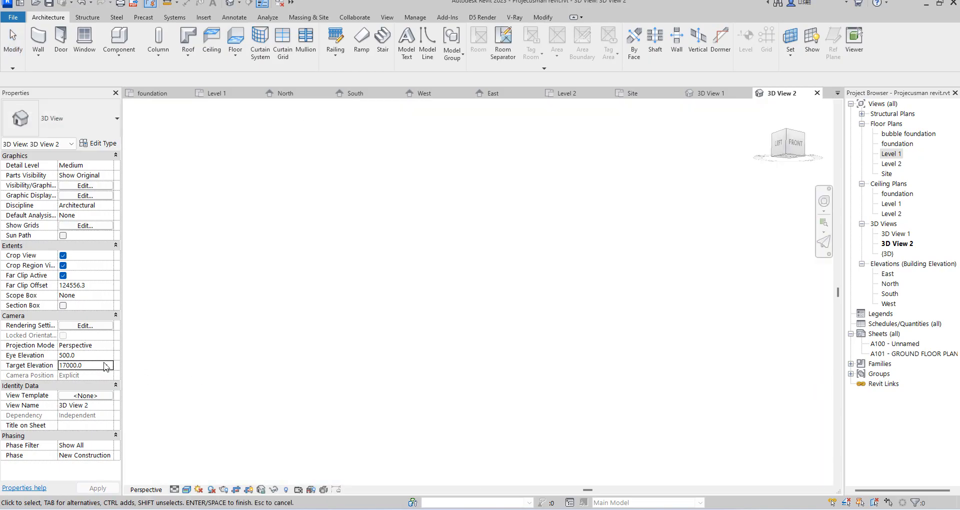
pyautogui.click(106, 365)
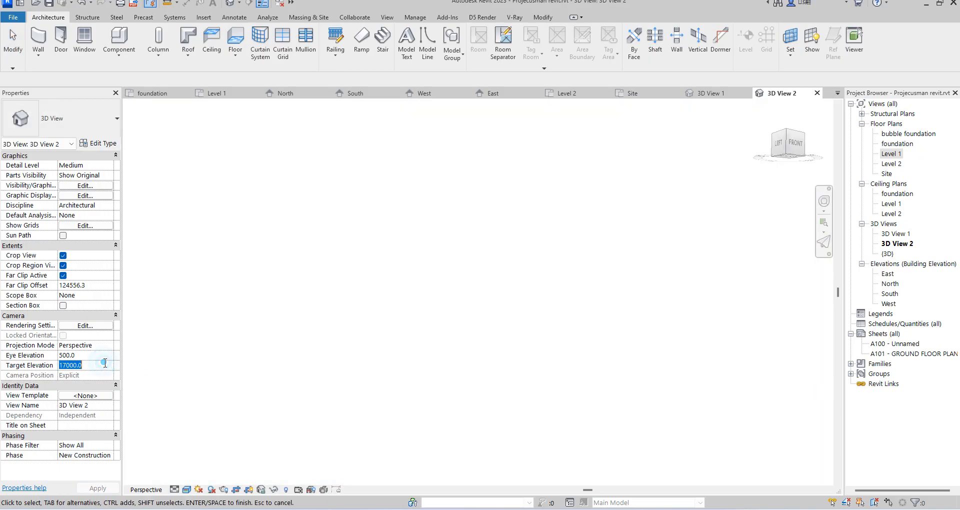
pyautogui.click(105, 364)
pyautogui.write('1')
pyautogui.press('Return')
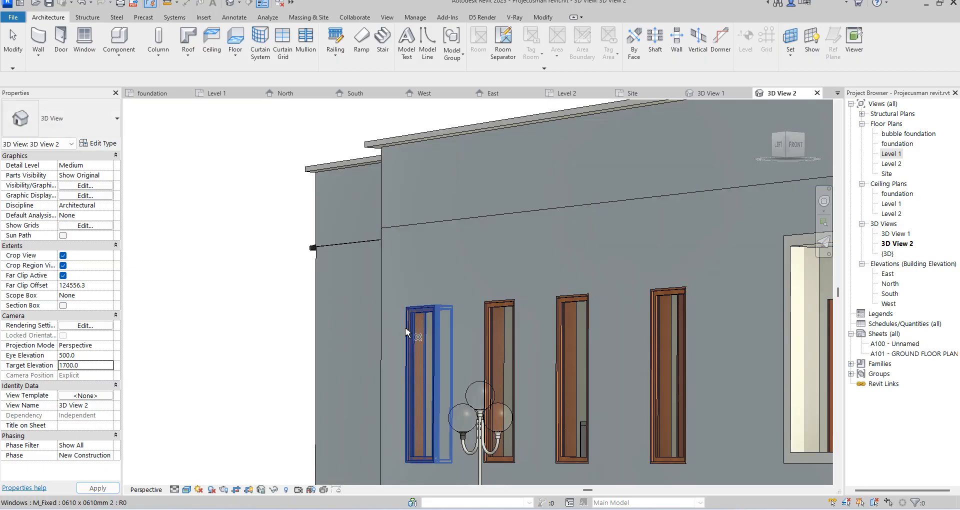
pyautogui.scroll(-2, 245, 278)
pyautogui.scroll(4, 319, 337)
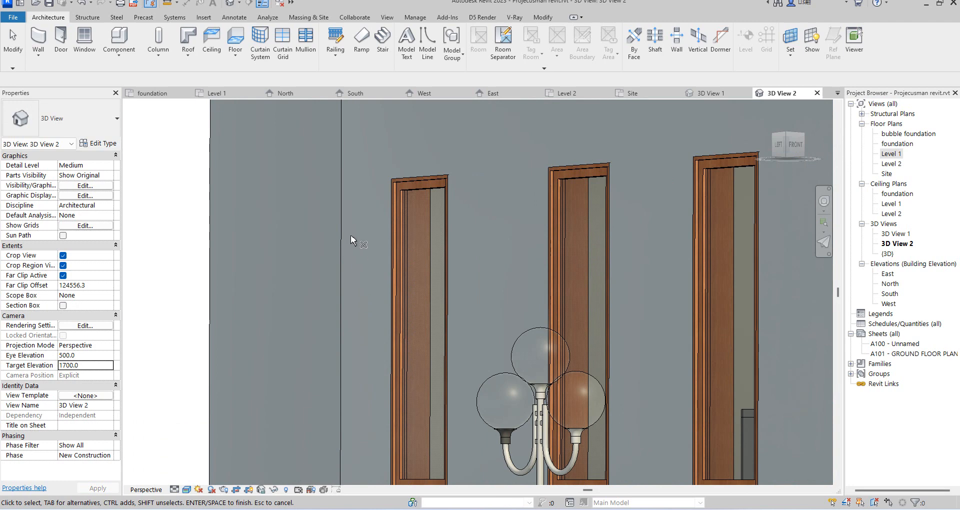
pyautogui.scroll(-5, 362, 334)
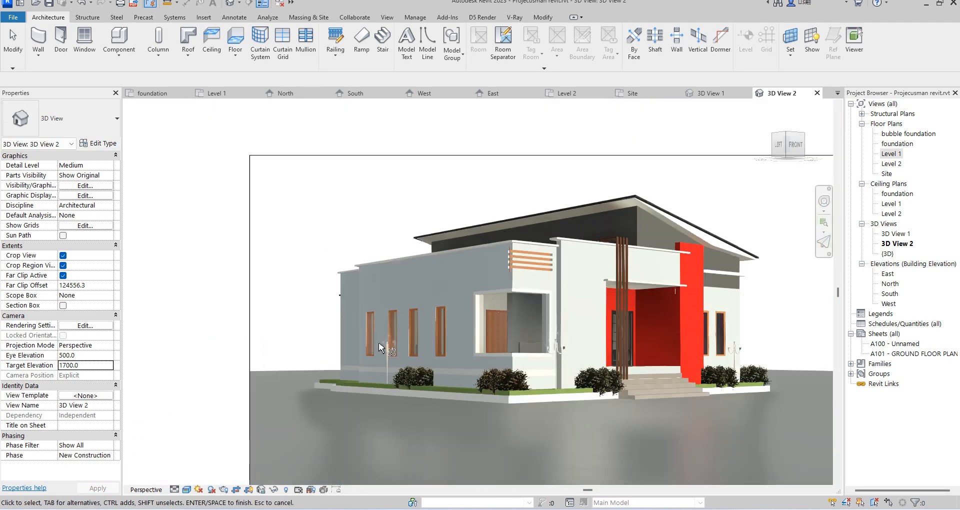
pyautogui.scroll(-3, 320, 313)
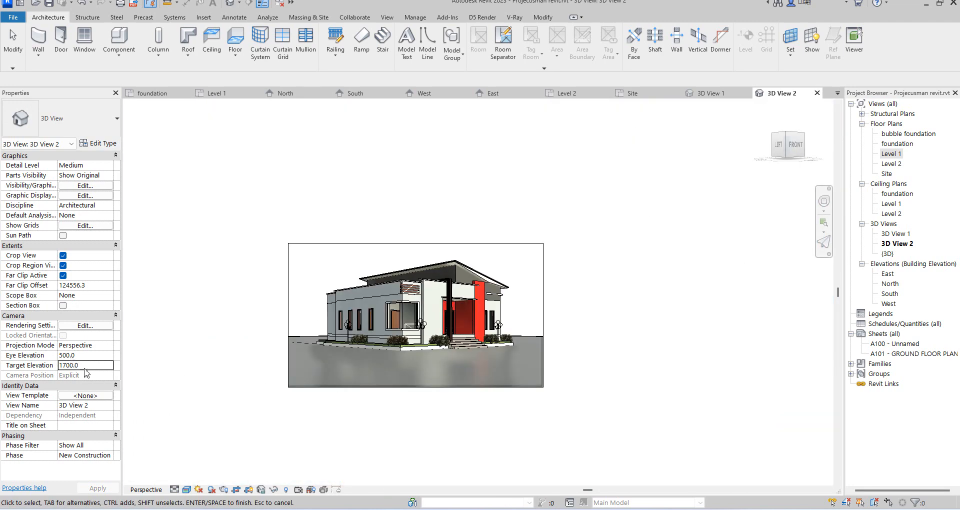
# Step: Return the second camera view's target elevation to 500
pyautogui.click(88, 368)
pyautogui.write('500')
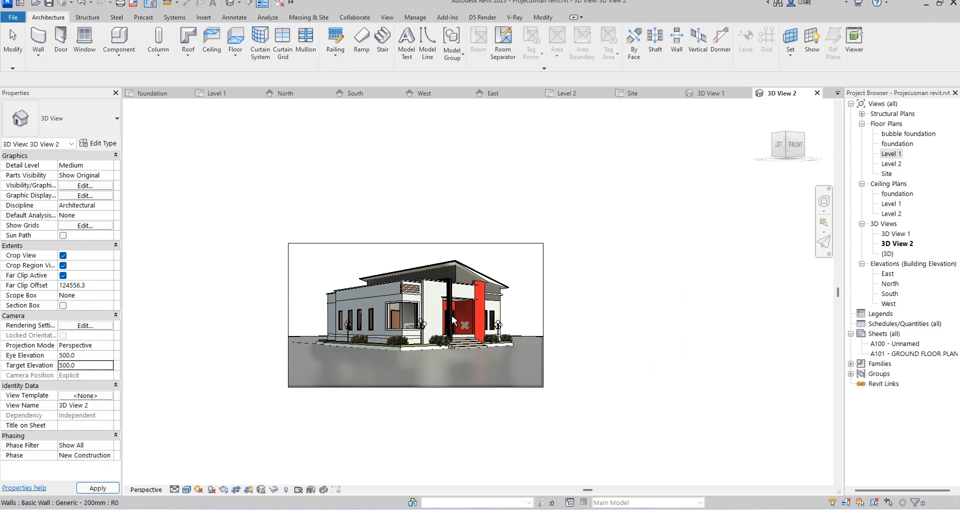
pyautogui.press('Return')
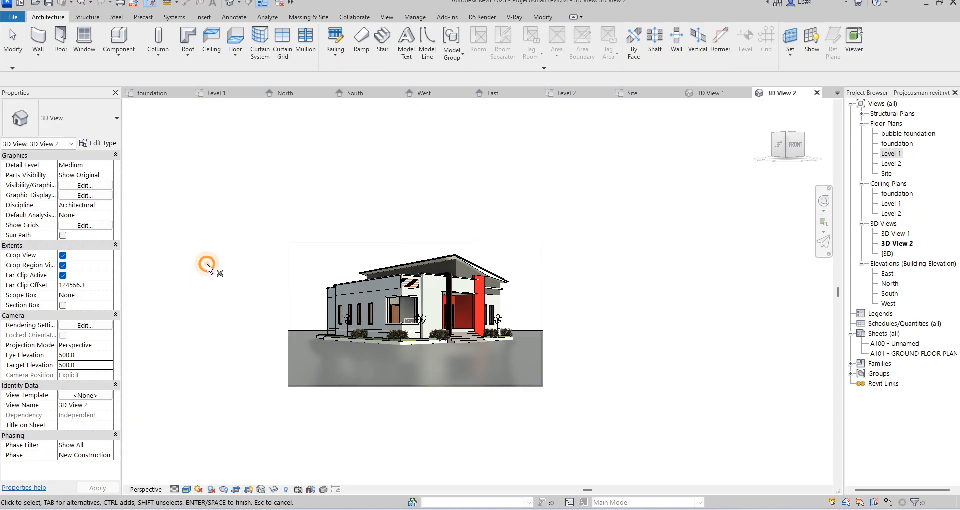
pyautogui.rightClick(203, 276)
pyautogui.click(238, 286)
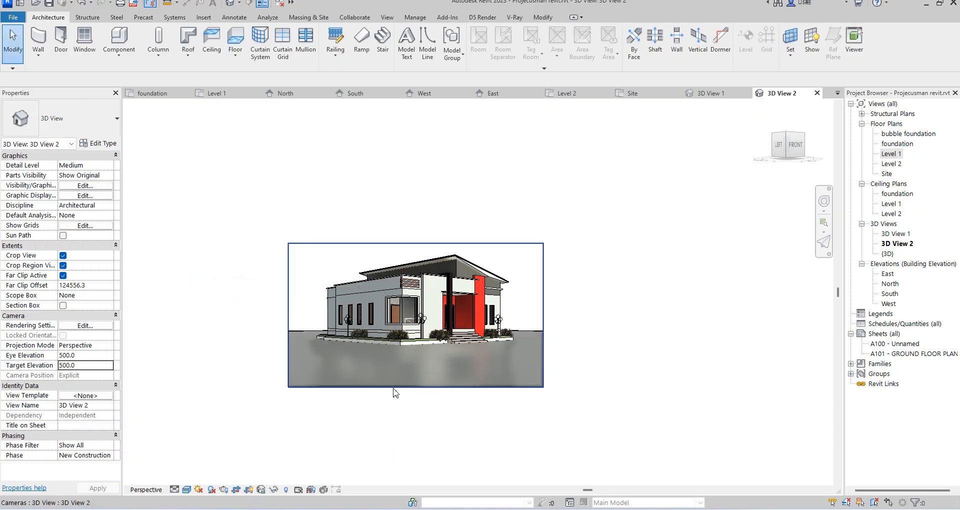
# Step: Raise the crop region's bottom edge closer to the house and move its top edge slightly up above the roof
pyautogui.click(414, 387)
pyautogui.moveTo(413, 388); pyautogui.dragTo(414, 361)
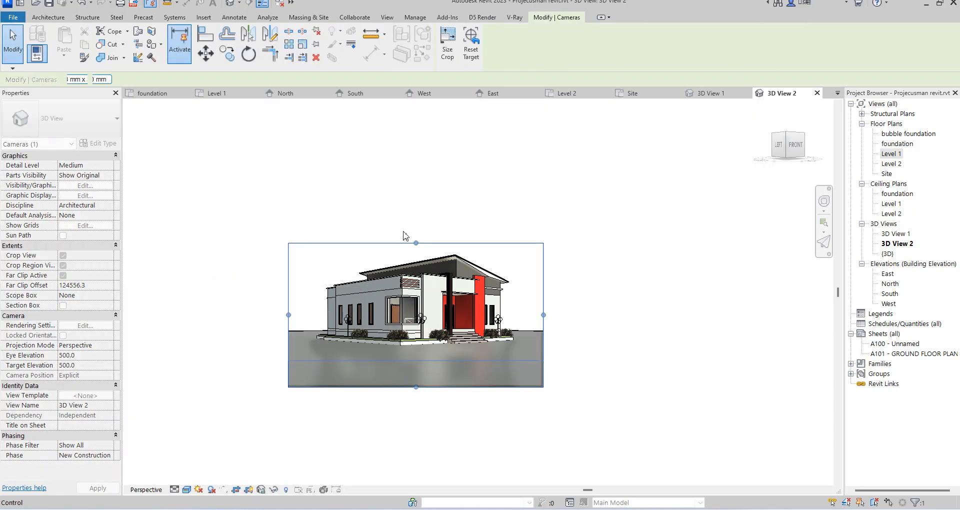
pyautogui.moveTo(415, 243); pyautogui.dragTo(416, 231)
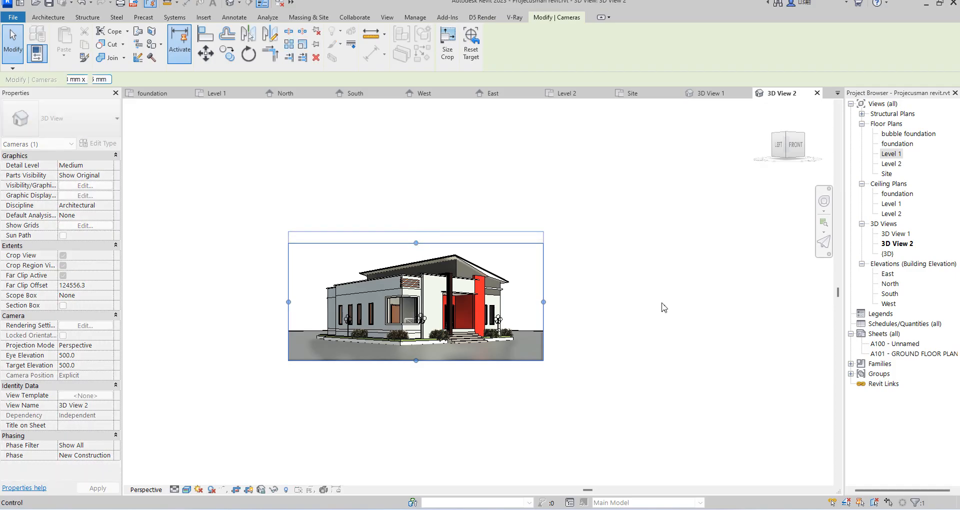
pyautogui.click(643, 307)
pyautogui.scroll(8, 399, 308)
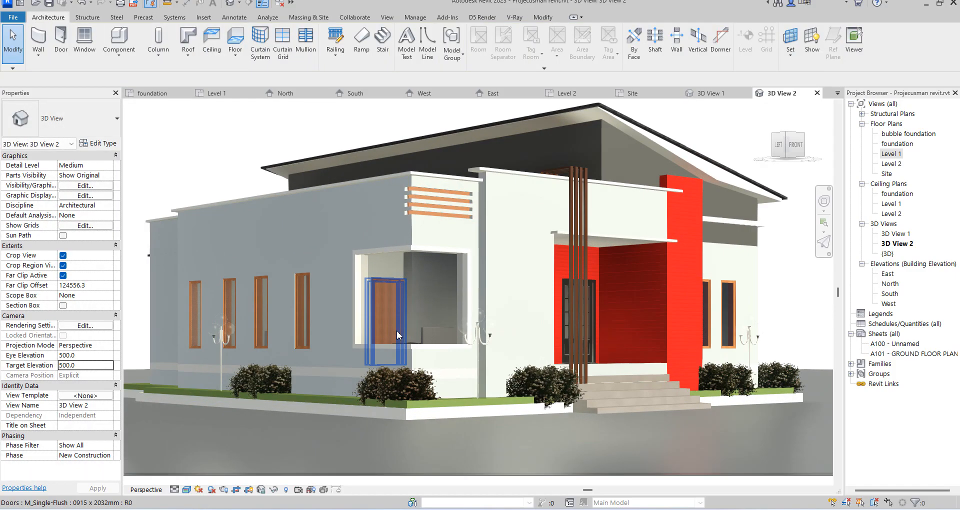
pyautogui.scroll(-10, 409, 310)
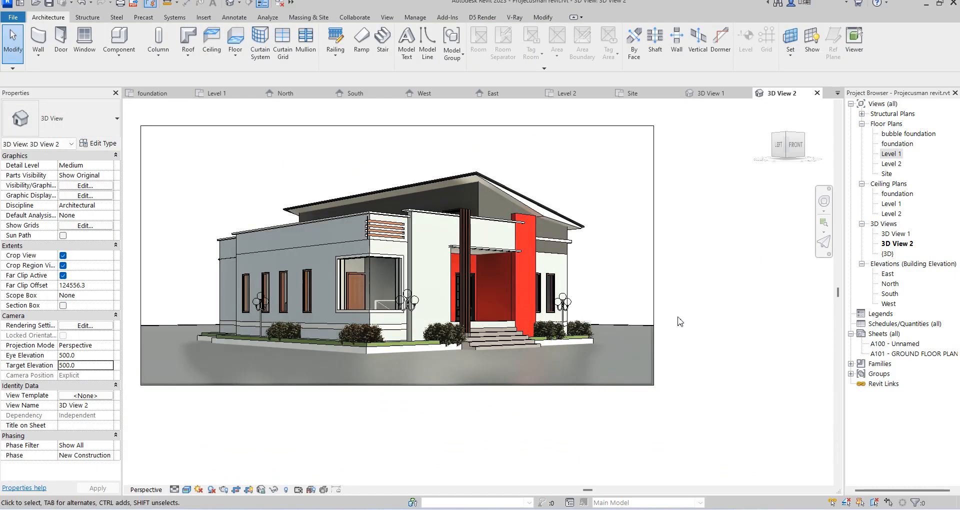
pyautogui.scroll(2, 384, 346)
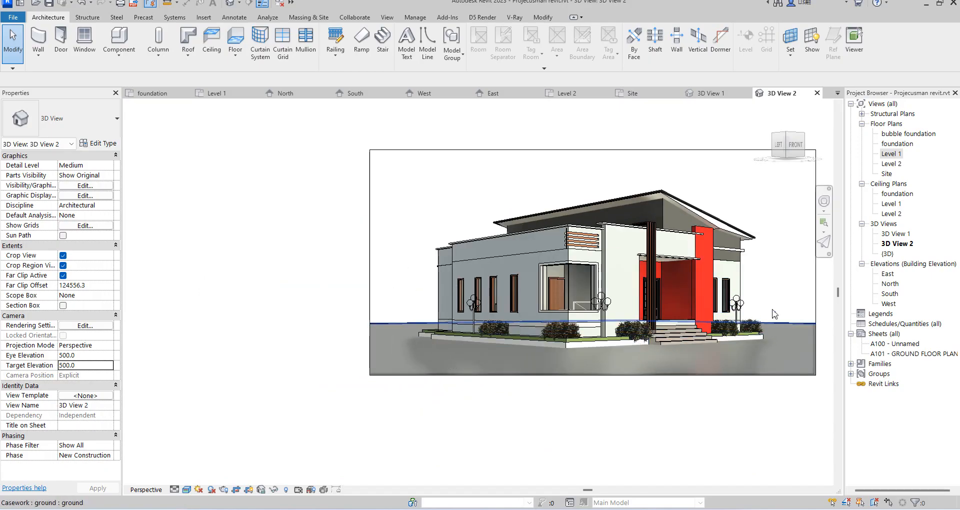
# Step: In the foundation floor plan, draw a rectangular Generic - 200mm 5 wall, 2600 high, enclosing the whole site and its elevation markers
pyautogui.doubleClick(895, 144)
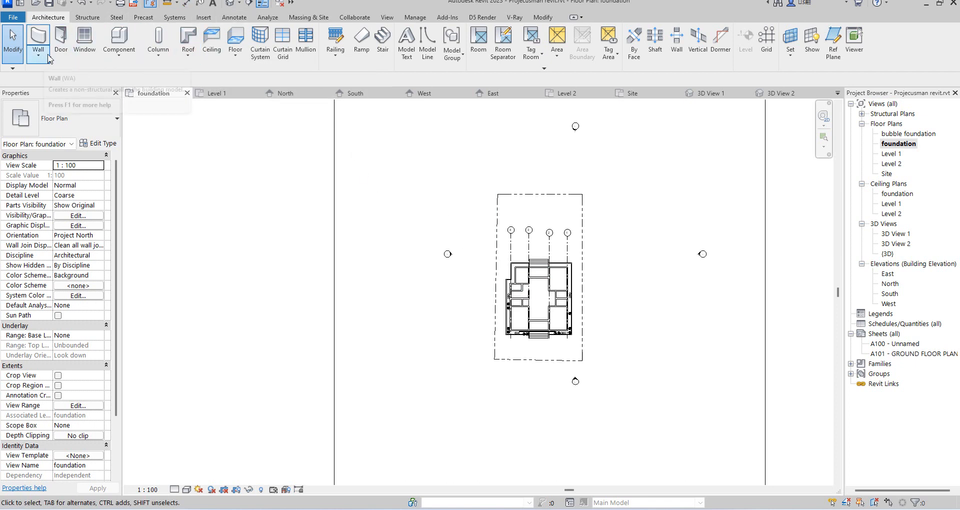
pyautogui.click(47, 39)
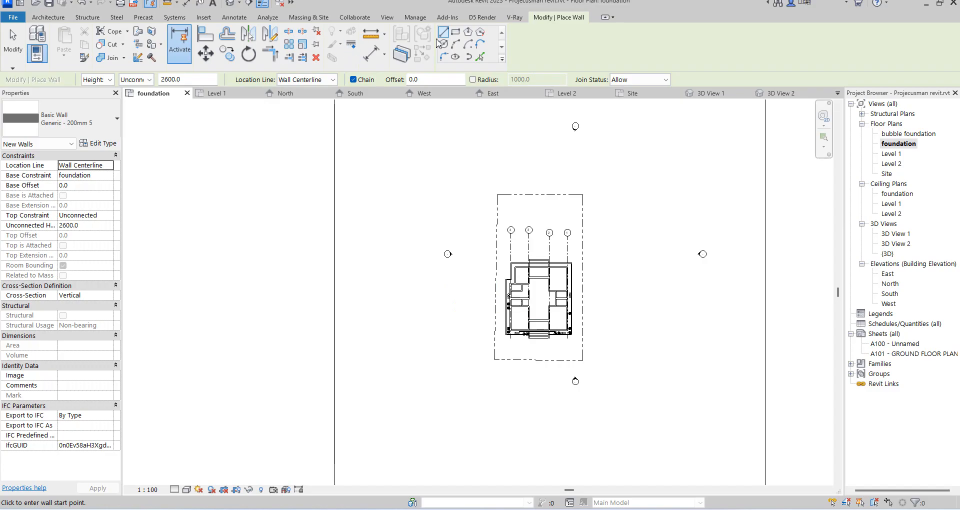
pyautogui.click(455, 33)
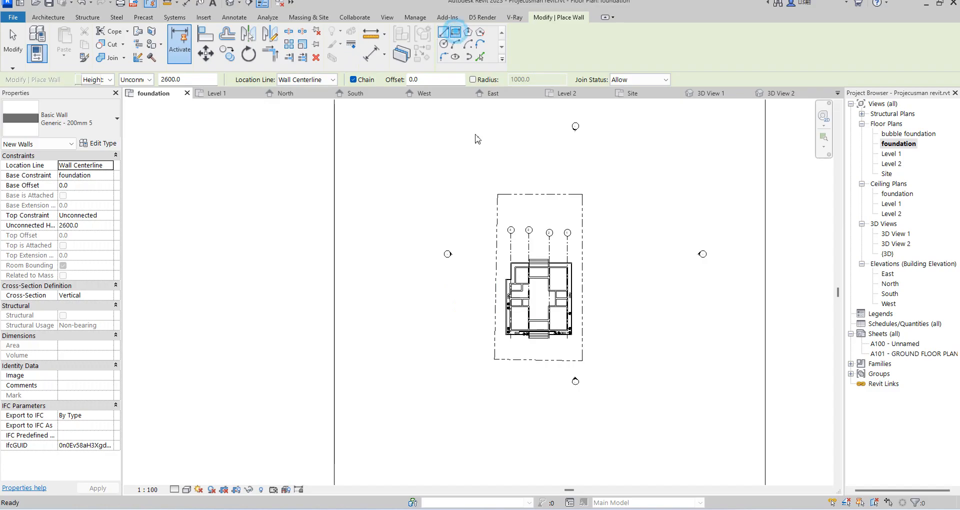
pyautogui.click(422, 158)
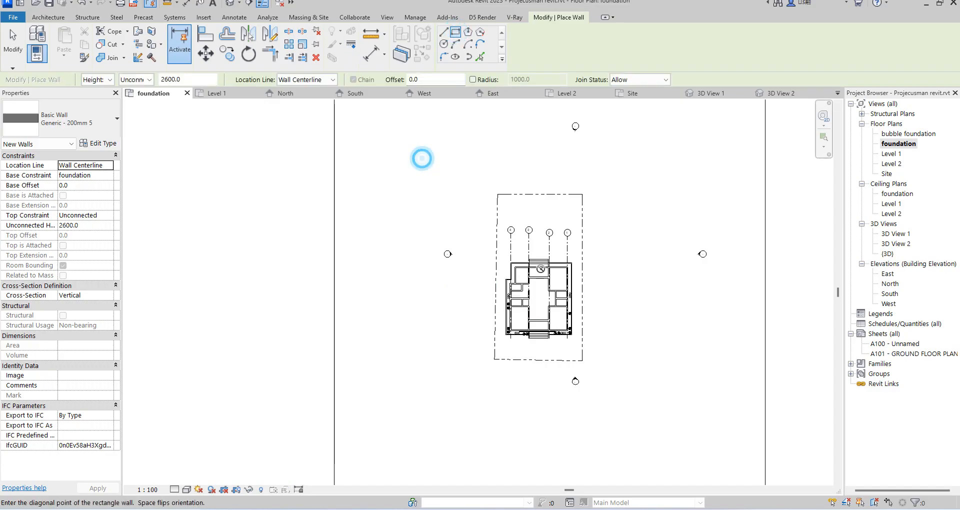
pyautogui.click(683, 441)
pyautogui.press('Escape')
pyautogui.press('Escape')
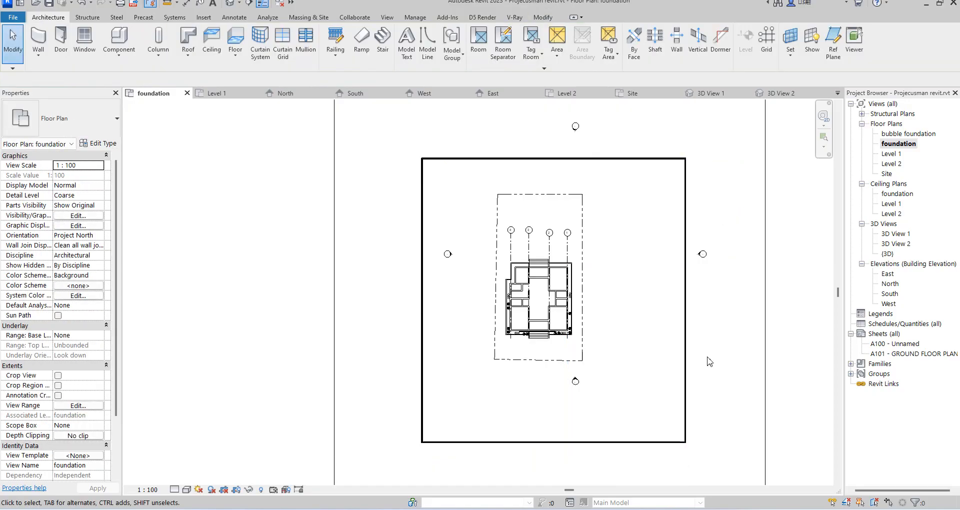
# Step: Open 3D View 2 and check how the new perimeter wall appears behind the house
pyautogui.doubleClick(895, 245)
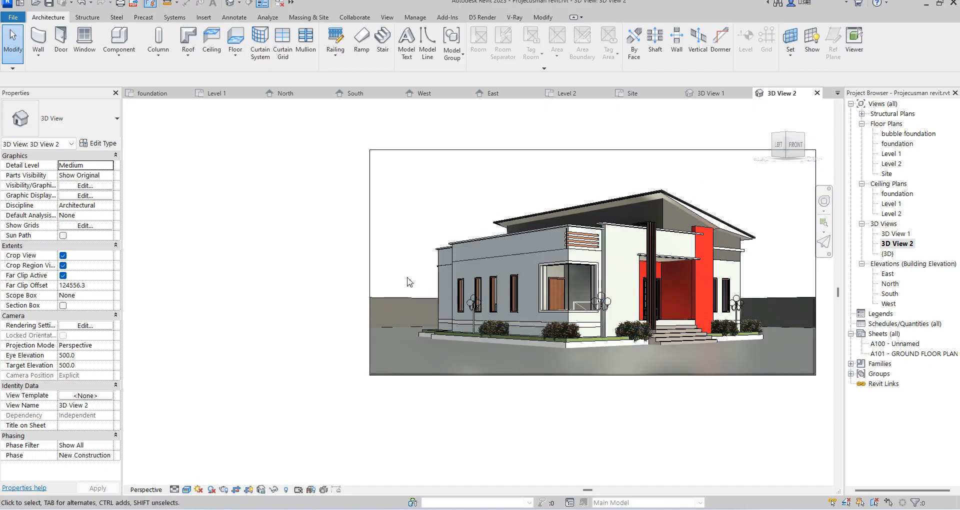
pyautogui.scroll(2, 406, 277)
pyautogui.scroll(-3, 323, 278)
pyautogui.scroll(2, 725, 235)
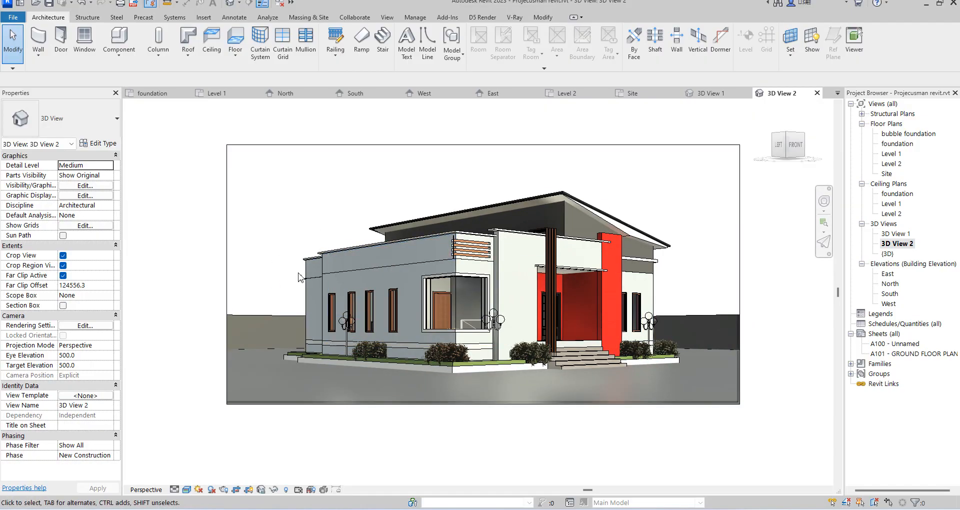
pyautogui.click(798, 305)
# Step: Open 3D View 1 and turn on shadows for that view
pyautogui.doubleClick(896, 233)
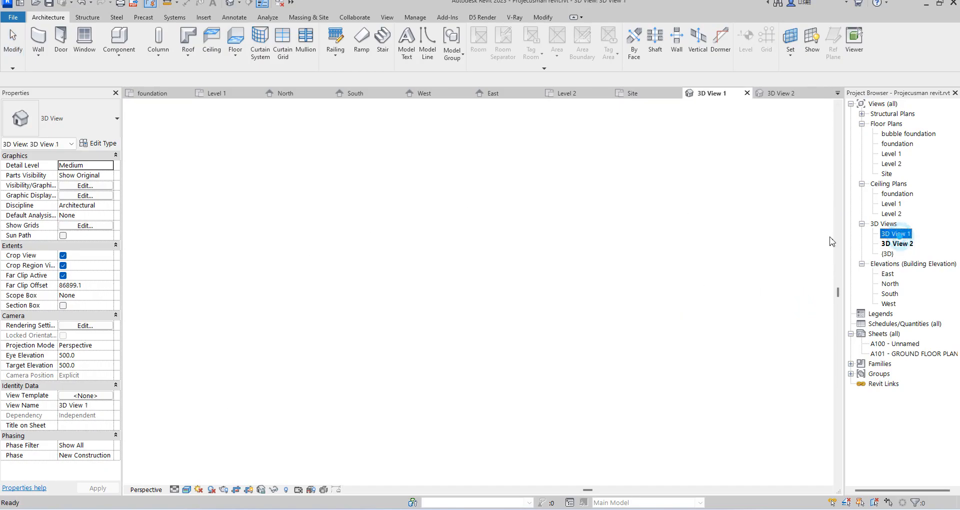
pyautogui.scroll(2, 550, 259)
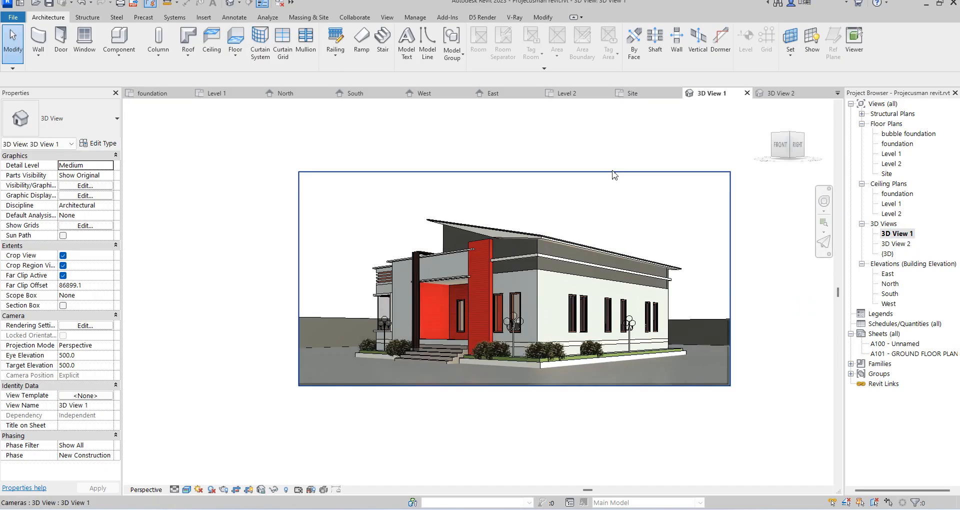
pyautogui.click(537, 172)
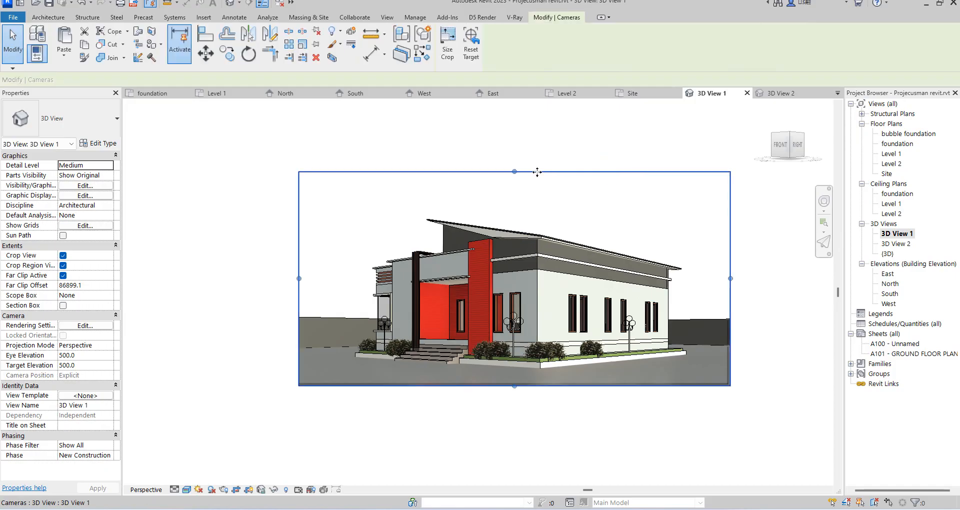
pyautogui.click(549, 197)
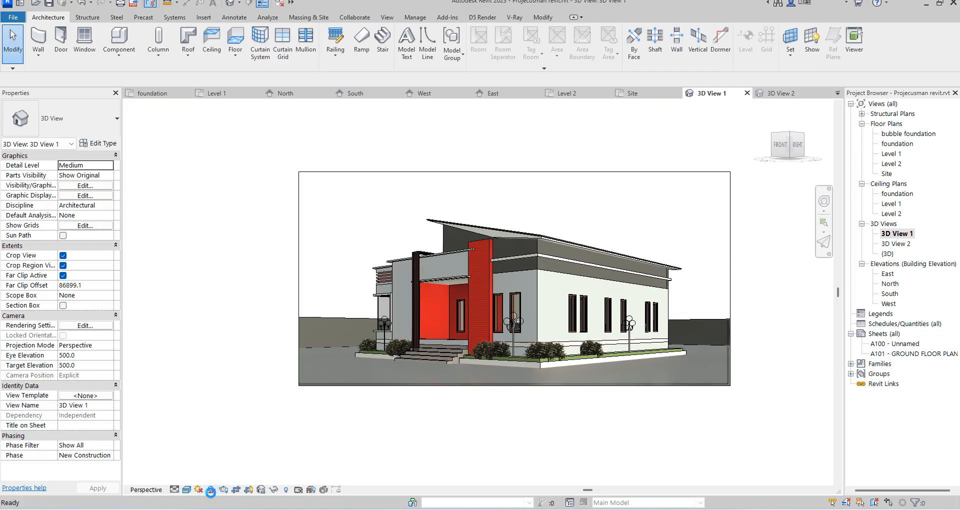
pyautogui.click(211, 492)
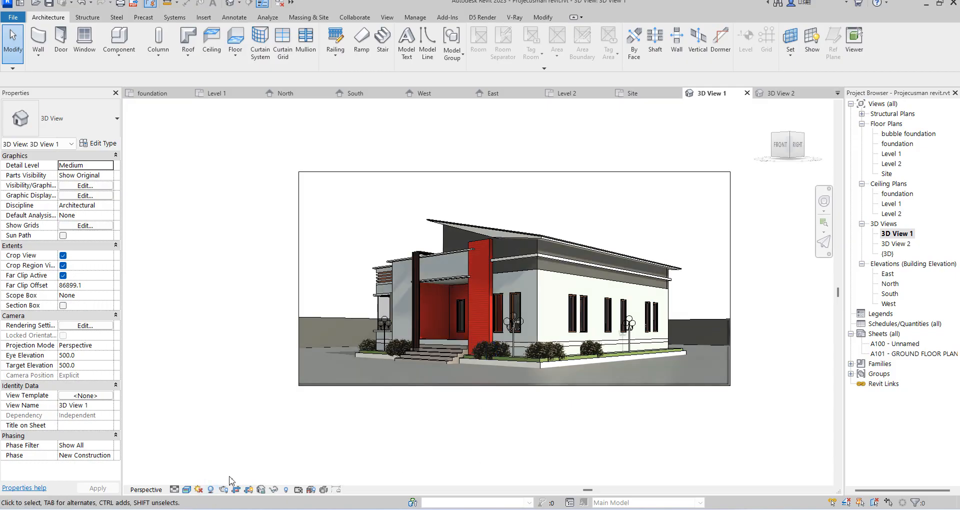
# Step: In the view's Graphic Display Options, raise the sun lighting intensity to 70 and apply it
pyautogui.click(187, 489)
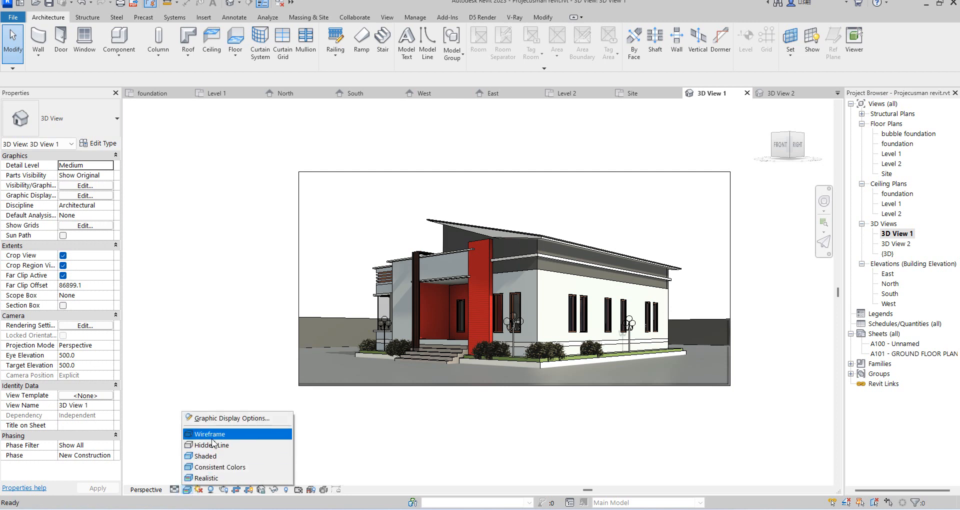
pyautogui.click(222, 419)
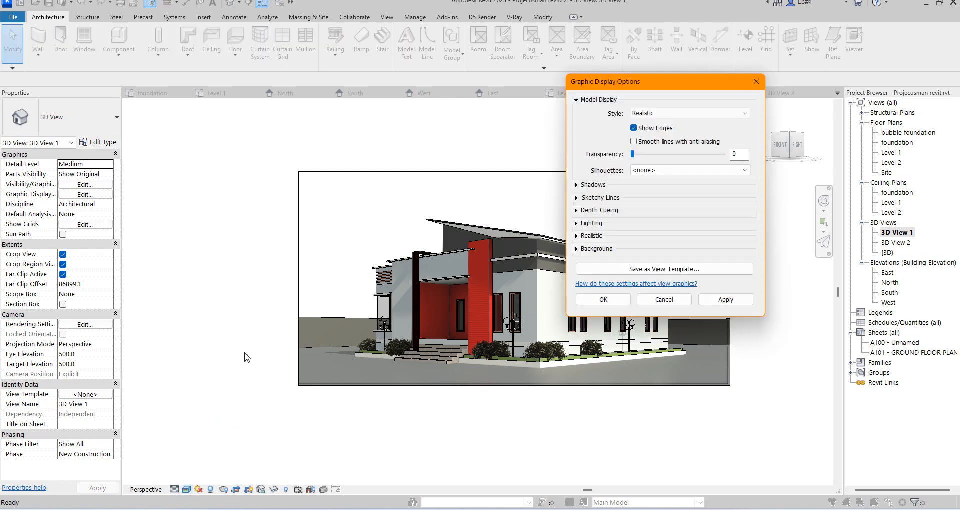
pyautogui.click(578, 226)
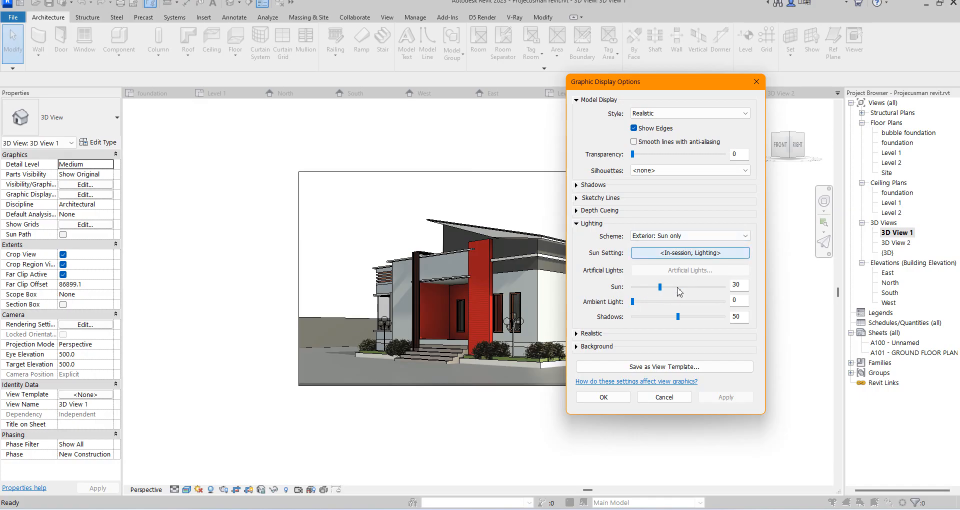
pyautogui.click(678, 288)
pyautogui.click(721, 397)
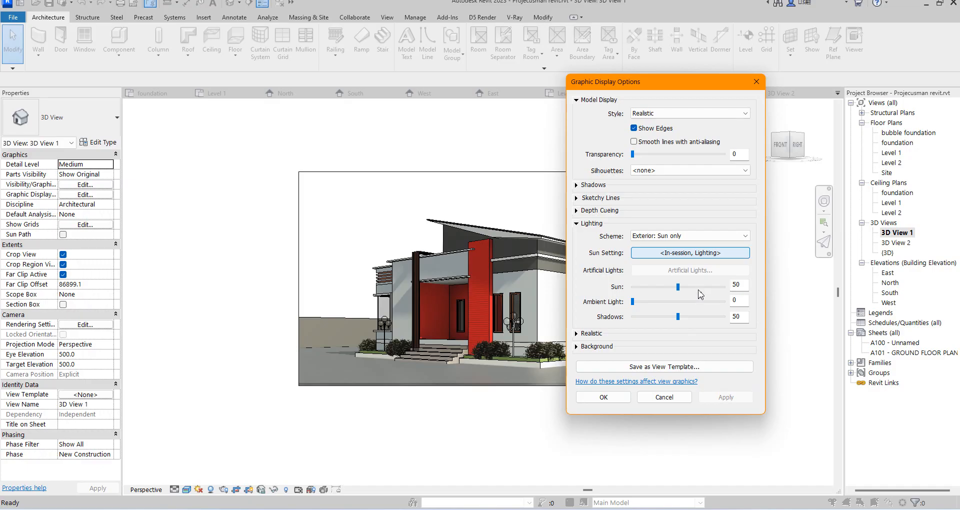
pyautogui.click(696, 287)
pyautogui.click(726, 397)
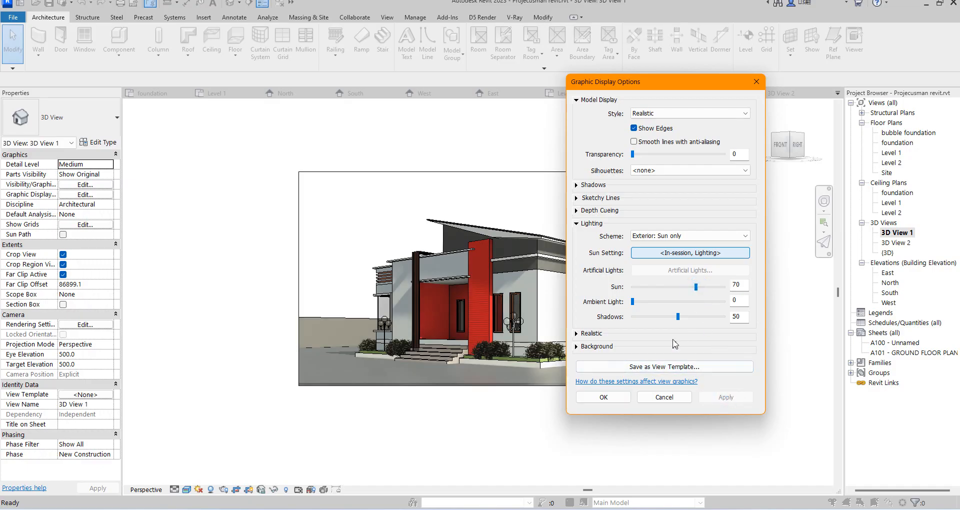
# Step: Set the view's ambient light to 20 and its shadow intensity to 30, applying both
pyautogui.click(650, 302)
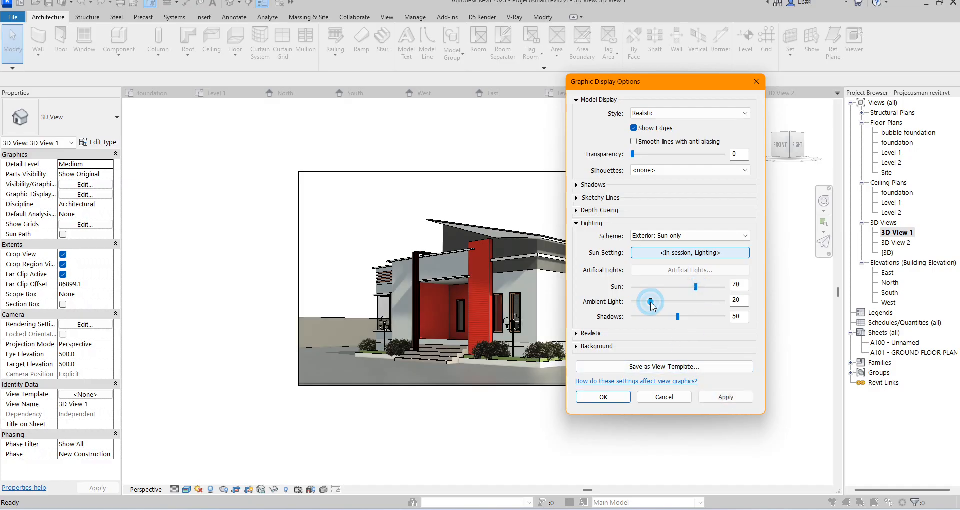
pyautogui.click(722, 395)
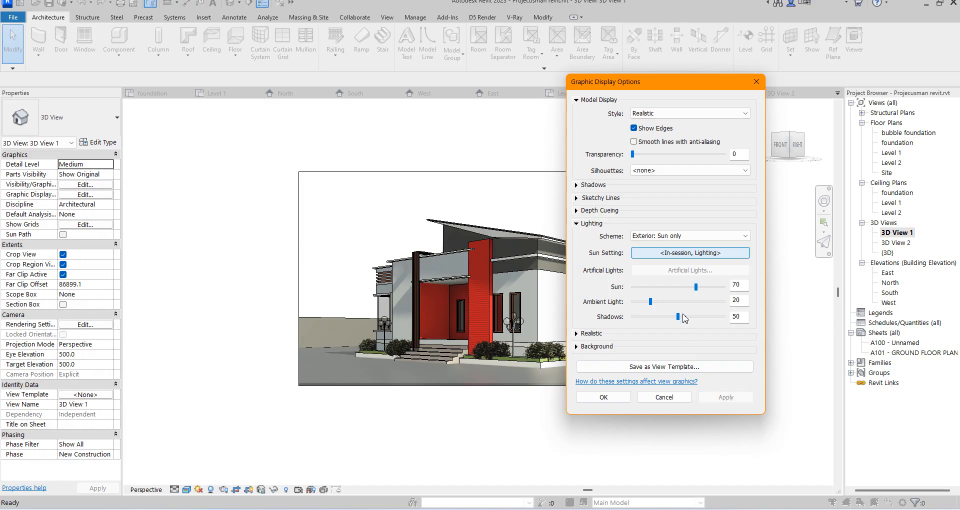
pyautogui.moveTo(677, 320); pyautogui.dragTo(659, 318)
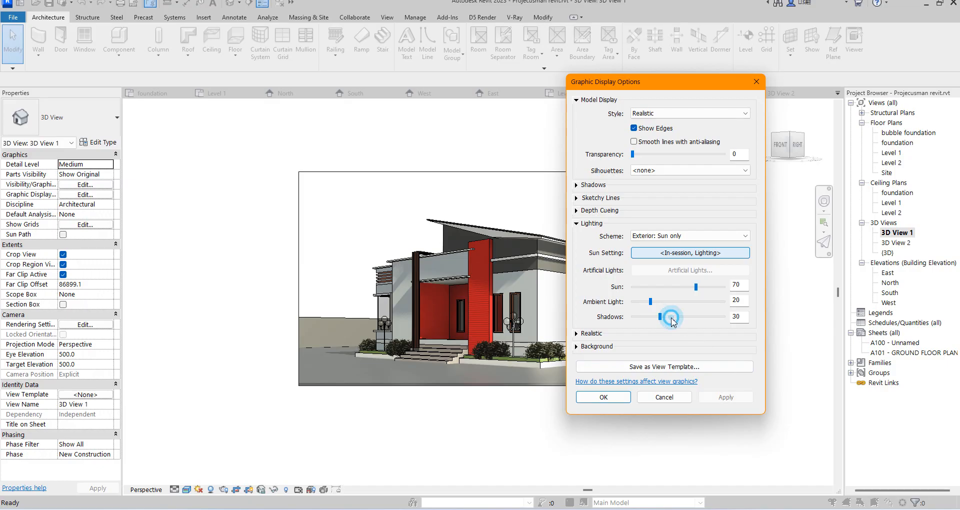
pyautogui.click(725, 397)
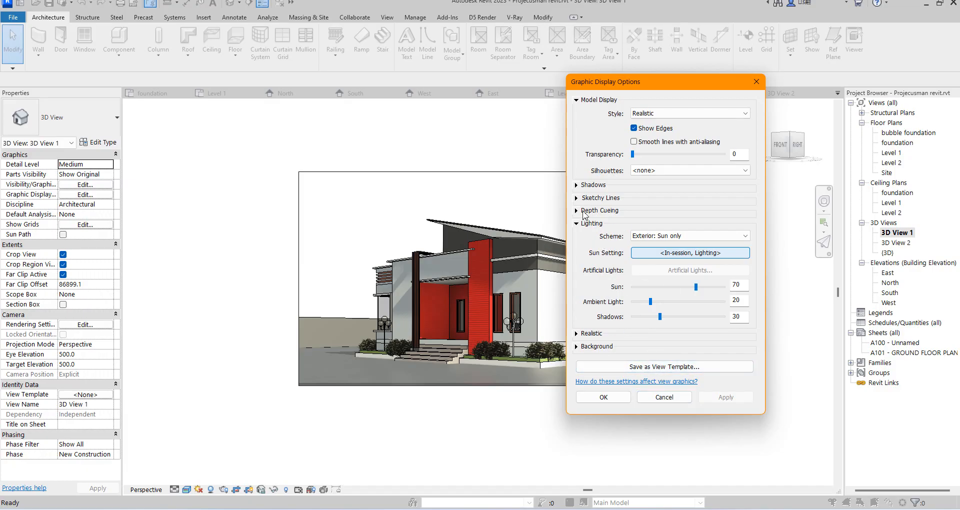
# Step: Set the sun's azimuth to 170° and altitude to 15° with the ground plane at Level 1, and accept the display options
pyautogui.click(688, 254)
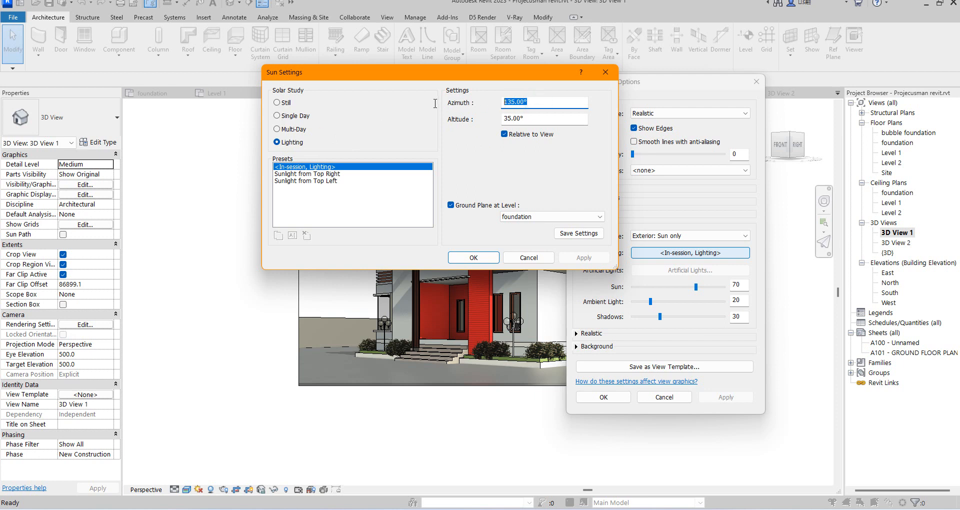
pyautogui.write('170')
pyautogui.press('Tab')
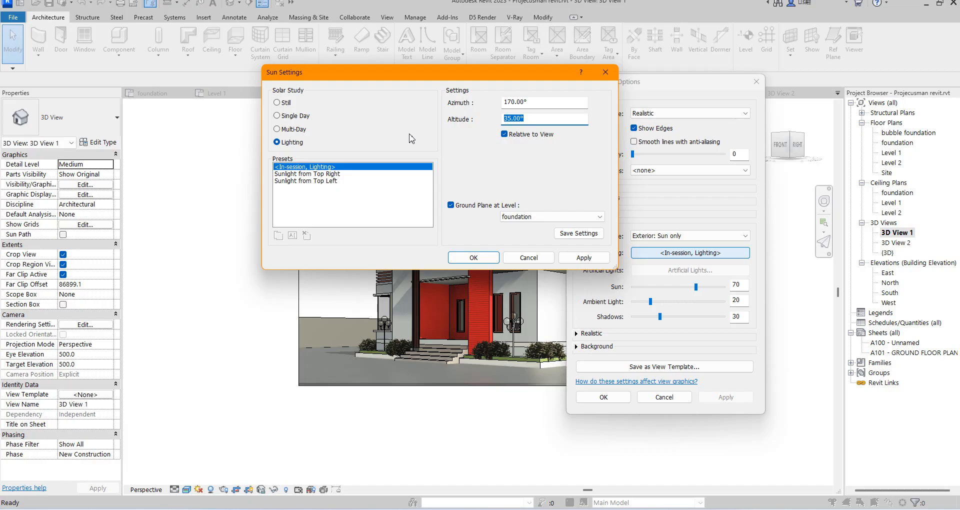
pyautogui.write('2')
pyautogui.write('5')
pyautogui.click(599, 216)
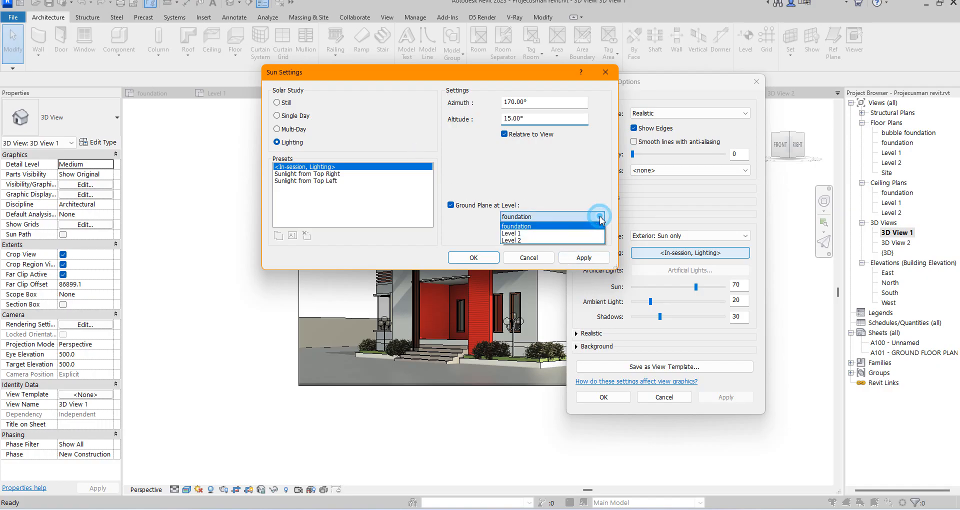
pyautogui.click(539, 233)
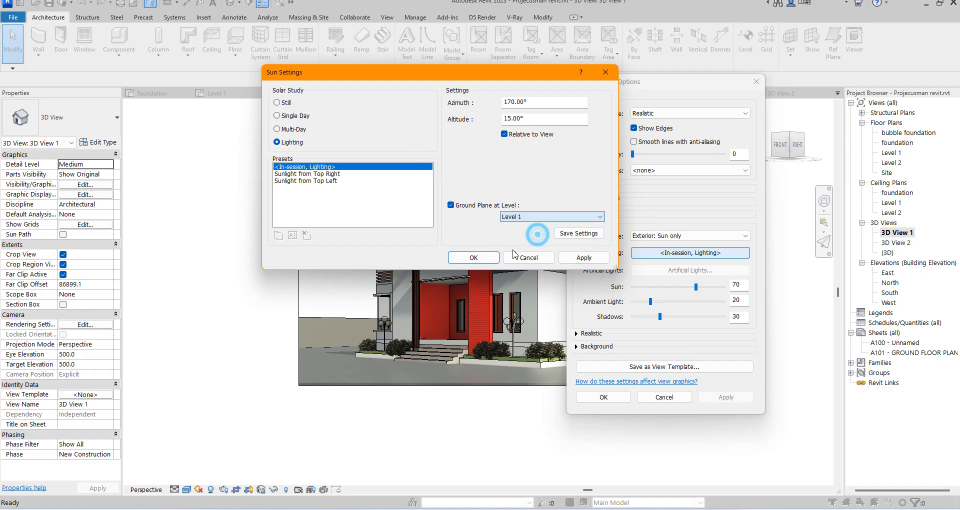
pyautogui.click(482, 258)
pyautogui.click(610, 398)
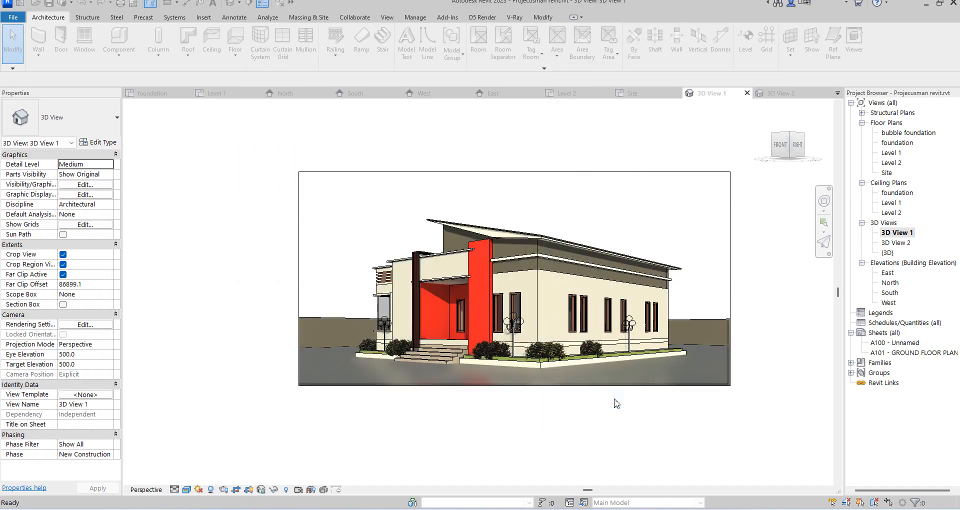
# Step: Set the background of 3D View 1 to Gradient in its Graphic Display Options
pyautogui.scroll(3, 720, 359)
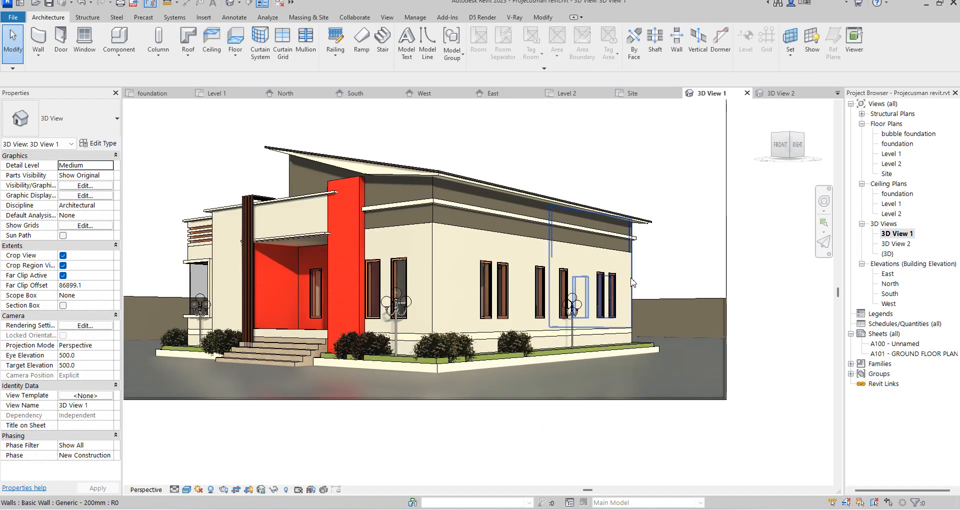
pyautogui.scroll(-3, 632, 283)
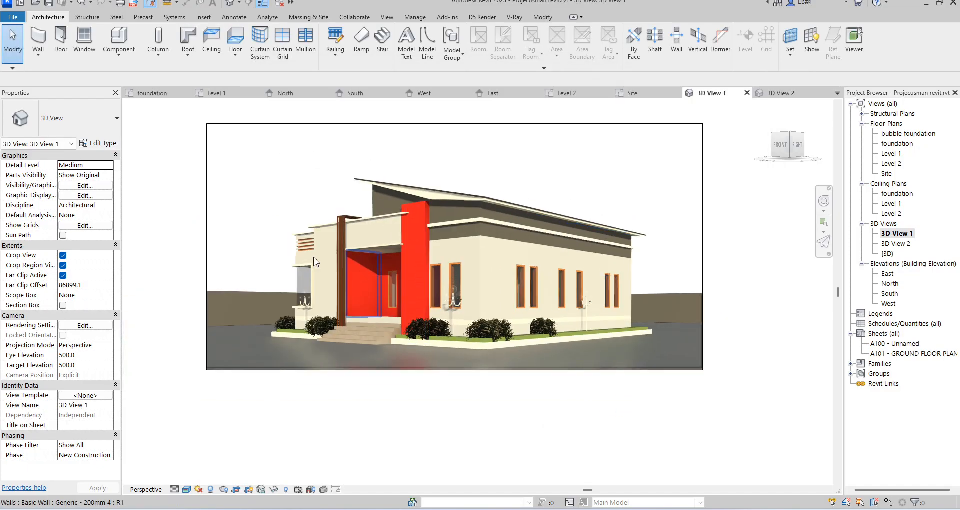
pyautogui.click(186, 489)
pyautogui.click(233, 420)
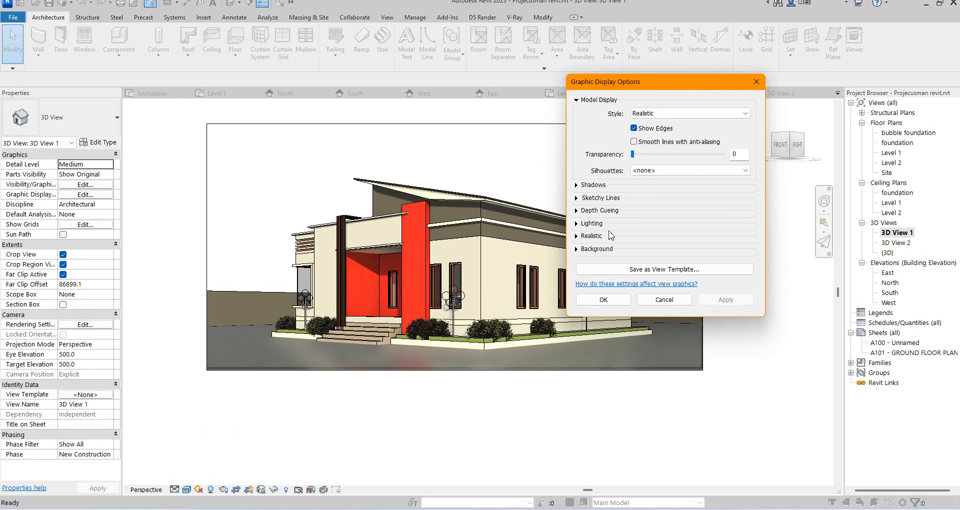
pyautogui.click(582, 248)
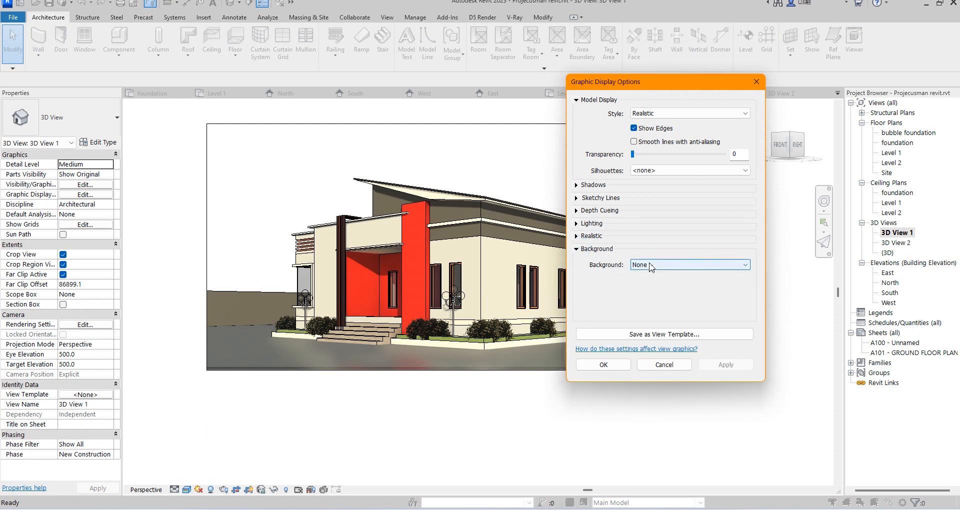
pyautogui.click(650, 267)
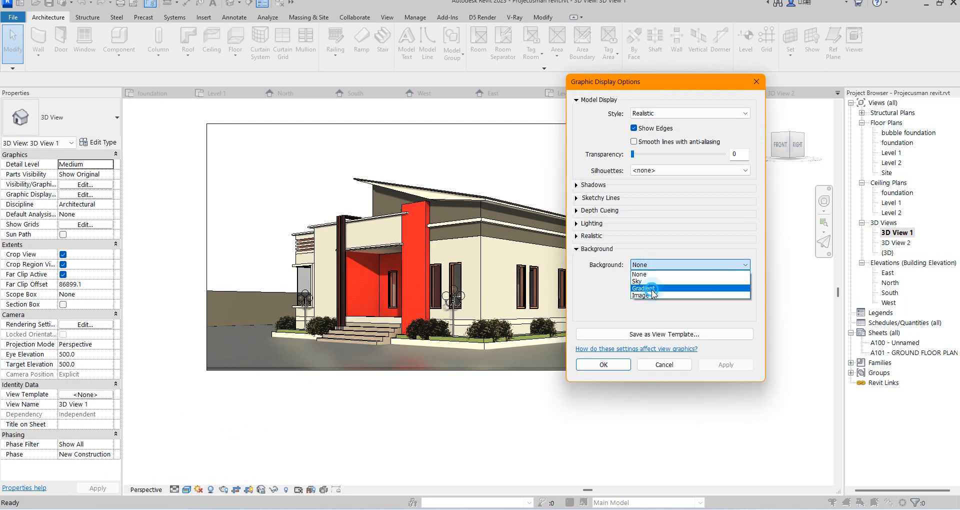
pyautogui.click(650, 288)
# Step: Change the gradient's sky color to pale blue RGB 198-207-253 and apply the display options
pyautogui.click(636, 281)
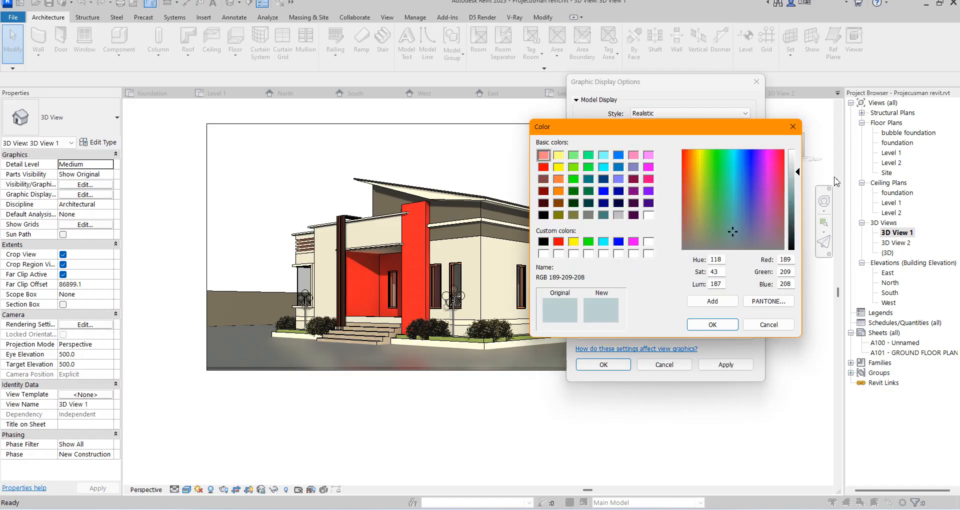
pyautogui.click(748, 158)
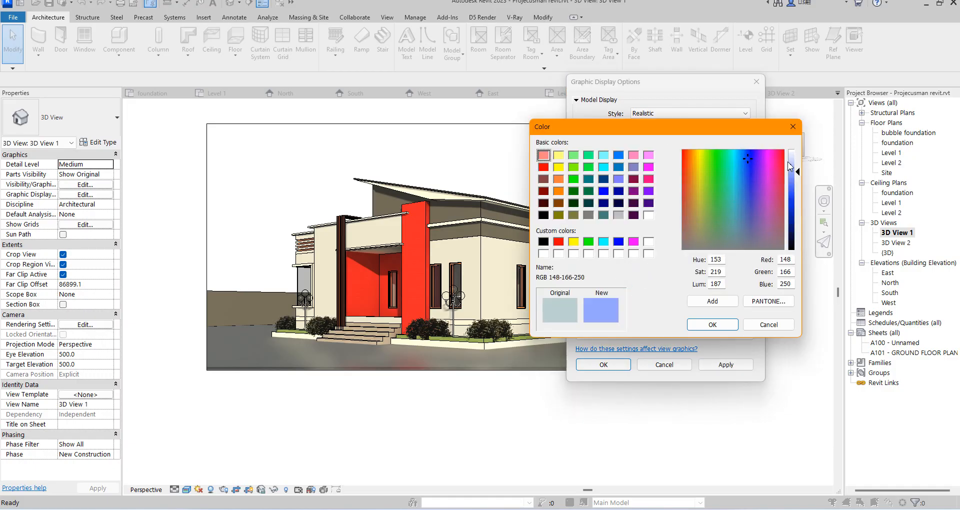
pyautogui.moveTo(791, 167); pyautogui.dragTo(792, 159)
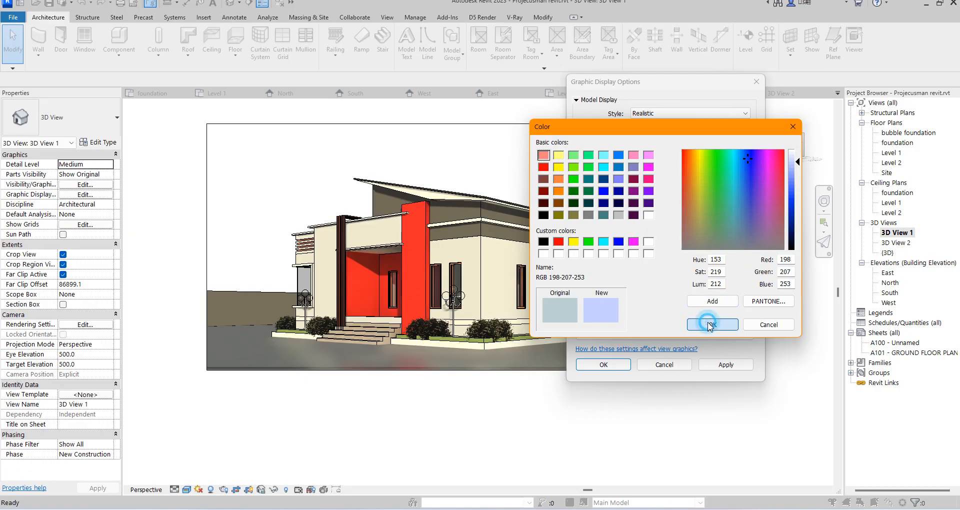
pyautogui.click(712, 324)
pyautogui.click(714, 365)
pyautogui.click(600, 365)
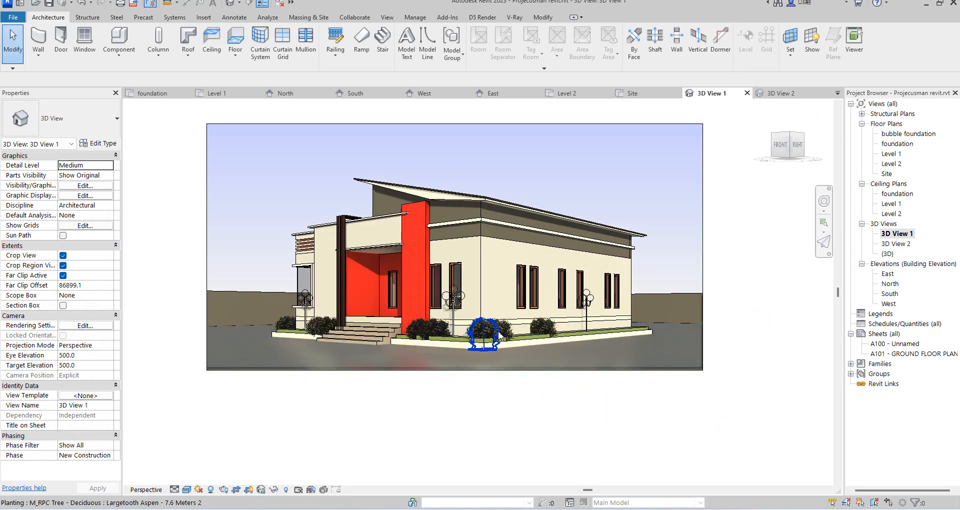
pyautogui.scroll(4, 379, 376)
pyautogui.scroll(-5, 465, 356)
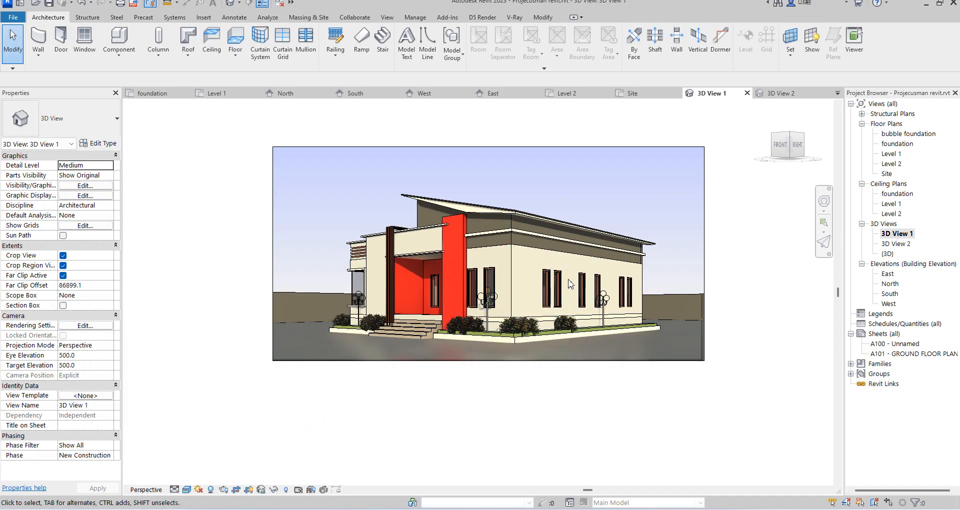
pyautogui.scroll(2, 571, 284)
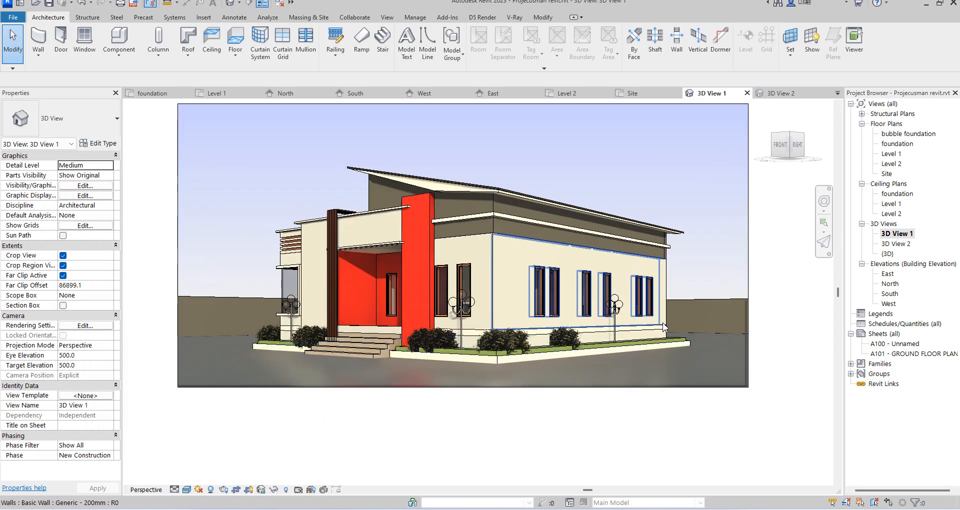
pyautogui.scroll(-2, 706, 356)
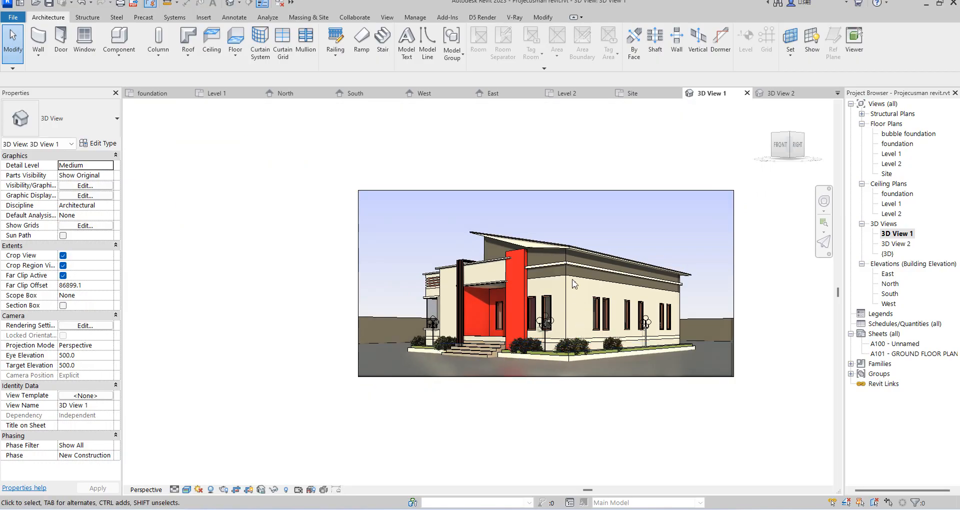
pyautogui.scroll(2, 574, 284)
pyautogui.scroll(-3, 287, 388)
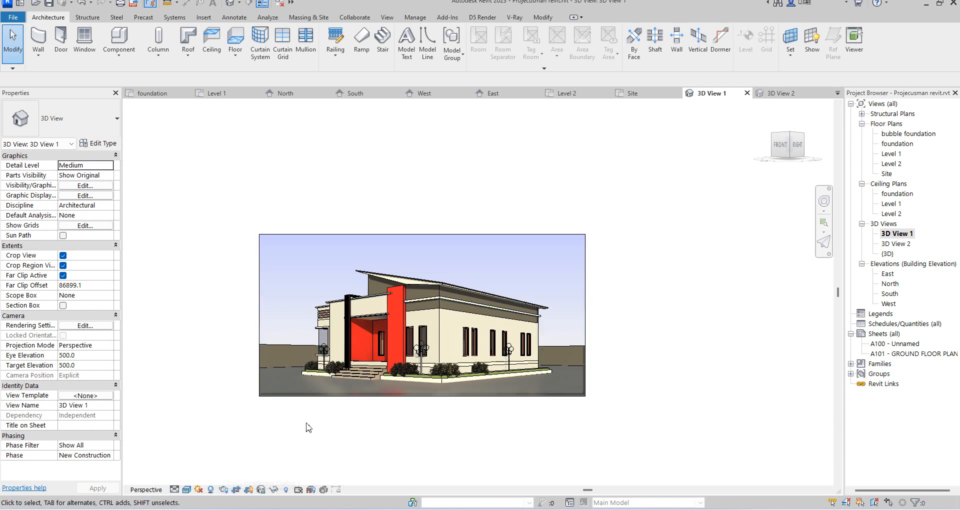
# Step: Set the sun's azimuth to 165° in the lighting sun settings of 3D View 1 and apply it
pyautogui.click(186, 489)
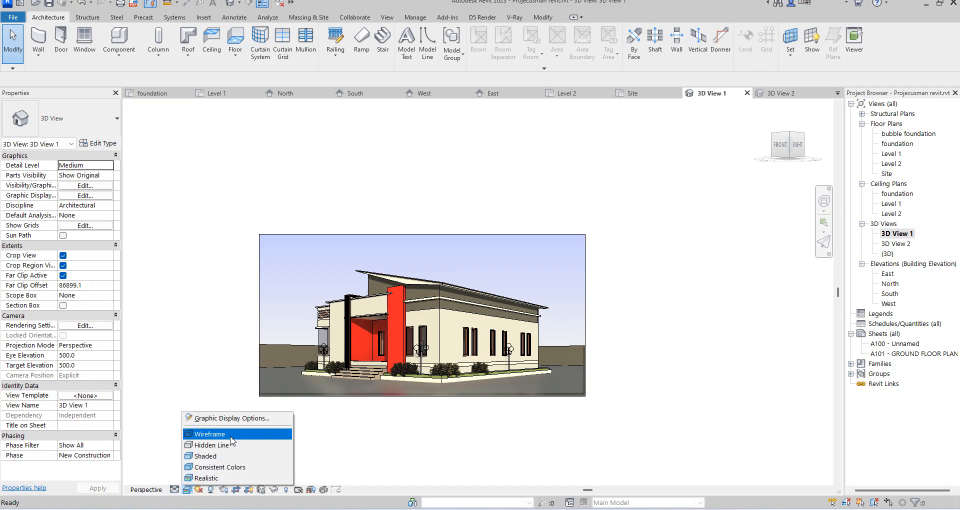
pyautogui.click(215, 418)
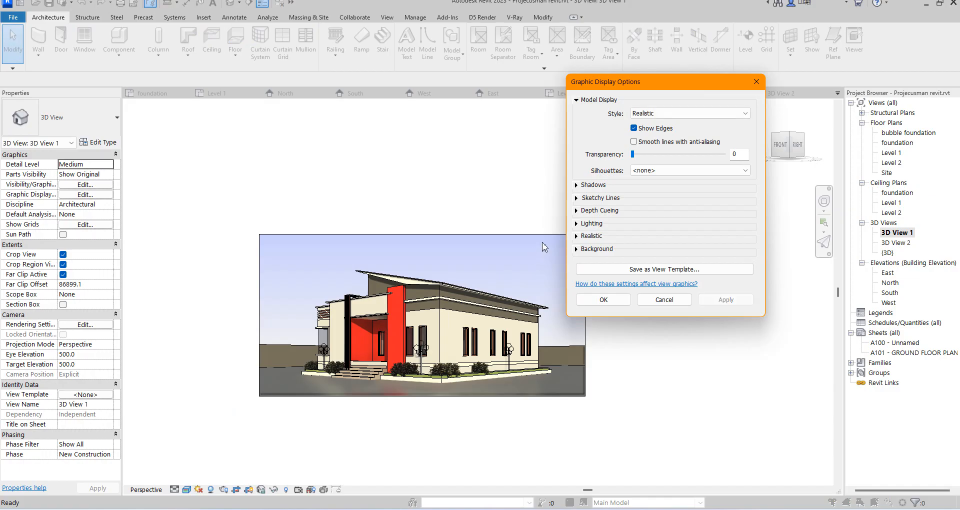
pyautogui.click(577, 223)
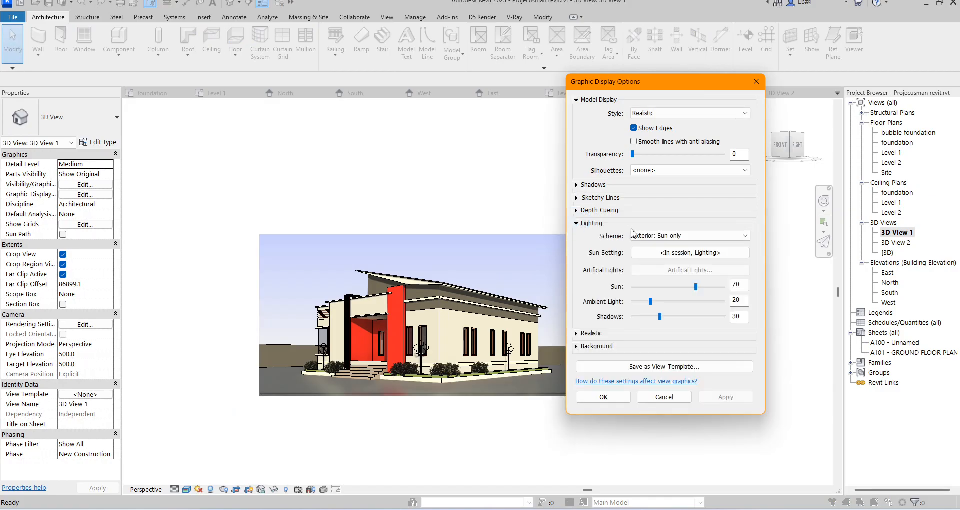
pyautogui.click(689, 254)
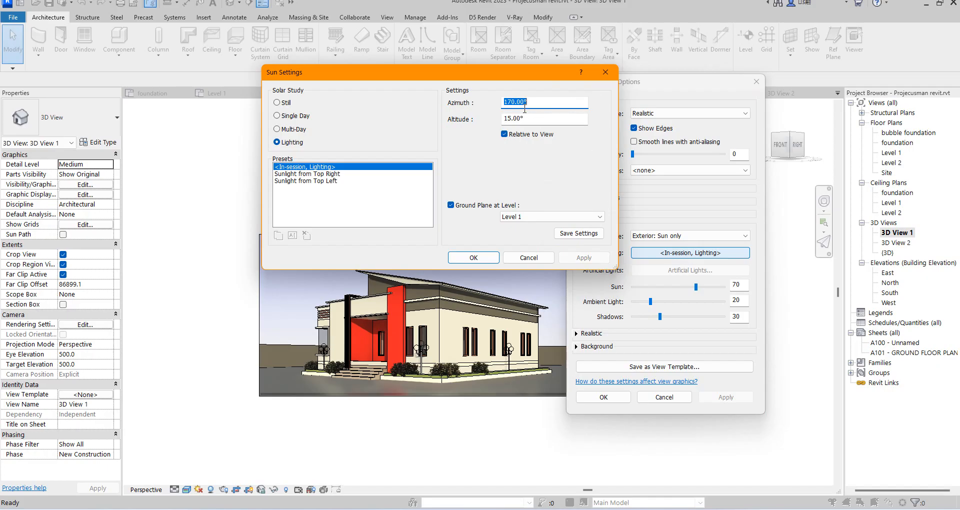
pyautogui.doubleClick(529, 100)
pyautogui.write('165')
pyautogui.click(544, 120)
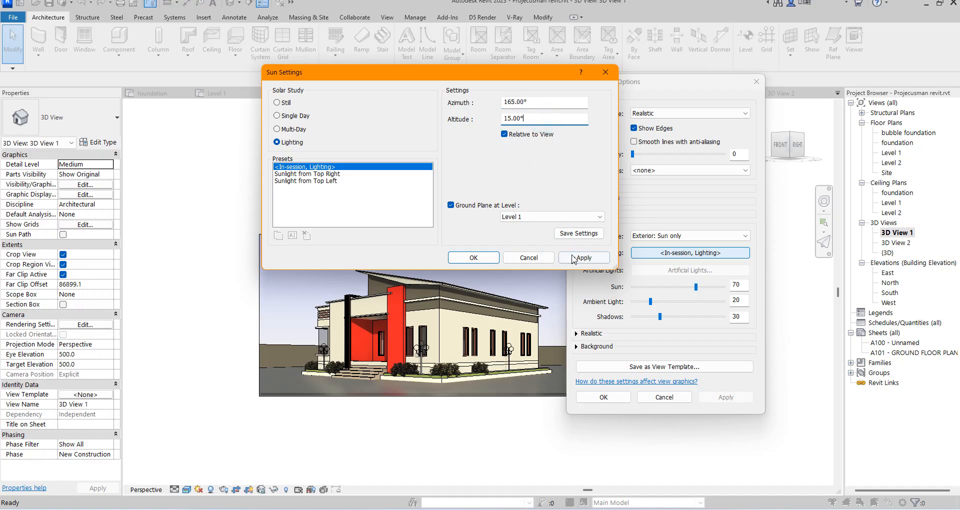
pyautogui.click(573, 258)
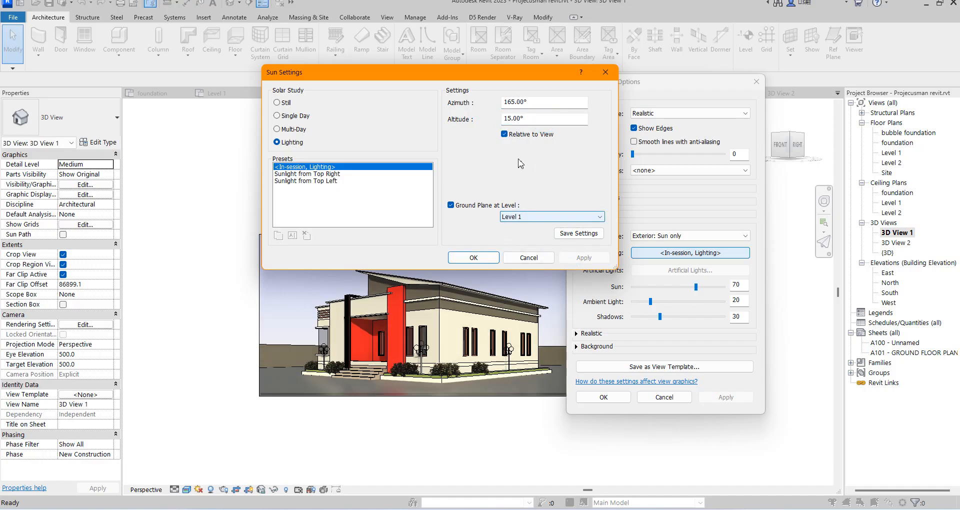
# Step: Set the sun's ground plane to the foundation level and apply it
pyautogui.click(550, 218)
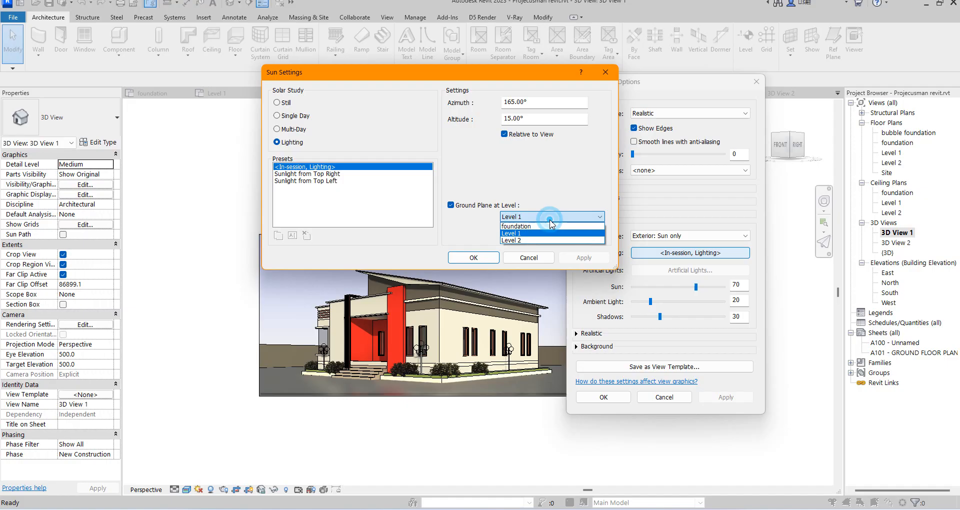
pyautogui.click(525, 231)
pyautogui.click(583, 256)
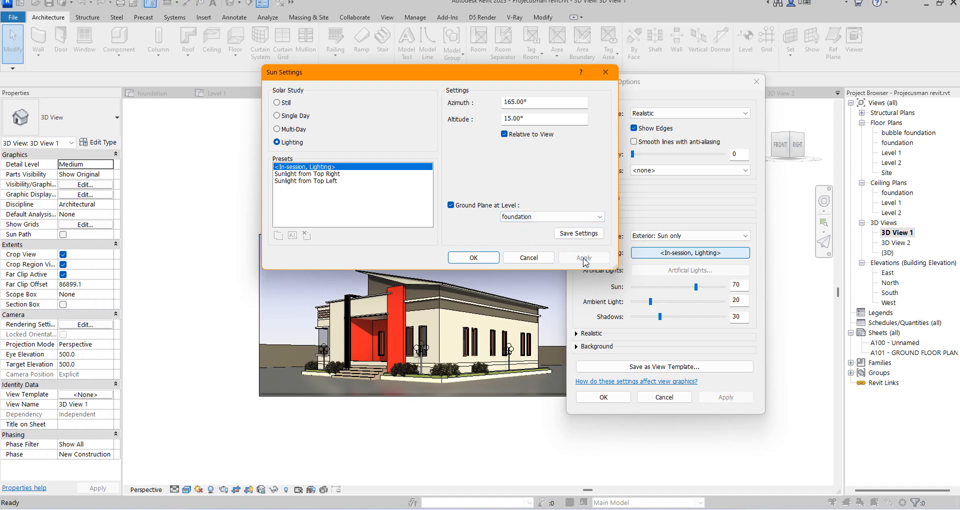
# Step: Try a sun altitude of 10° and apply it to the view
pyautogui.click(544, 118)
pyautogui.moveTo(529, 117); pyautogui.dragTo(489, 124)
pyautogui.write('10')
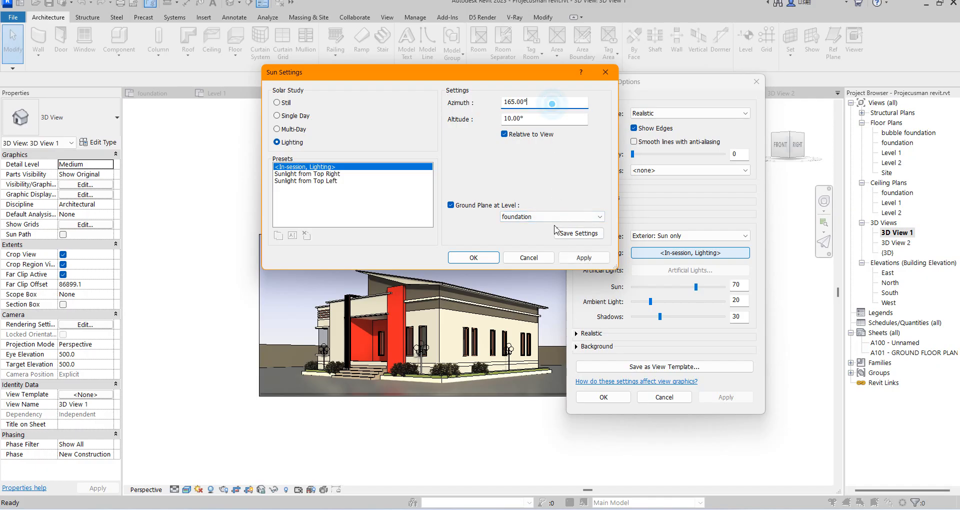
pyautogui.click(583, 258)
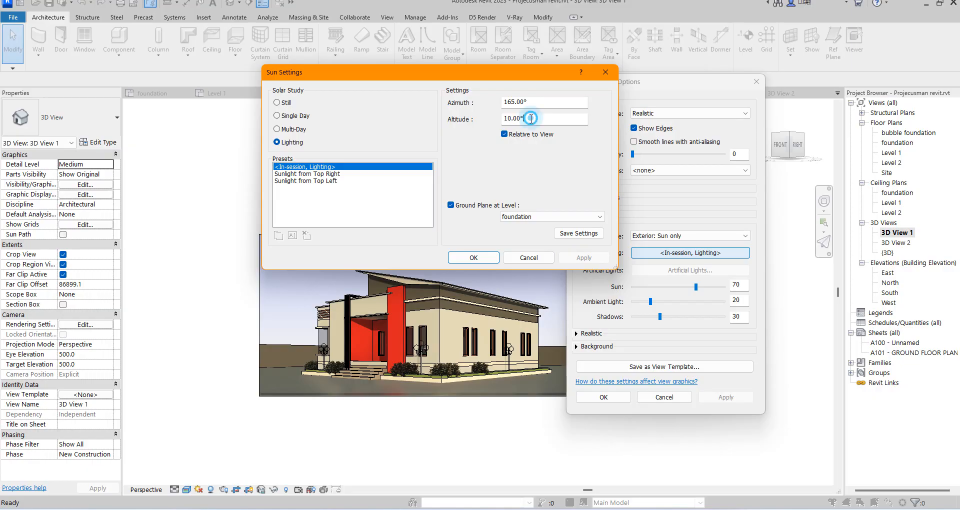
# Step: Set the sun's altitude to 25°, apply it and accept the sun settings
pyautogui.moveTo(535, 118); pyautogui.dragTo(474, 128)
pyautogui.write('2')
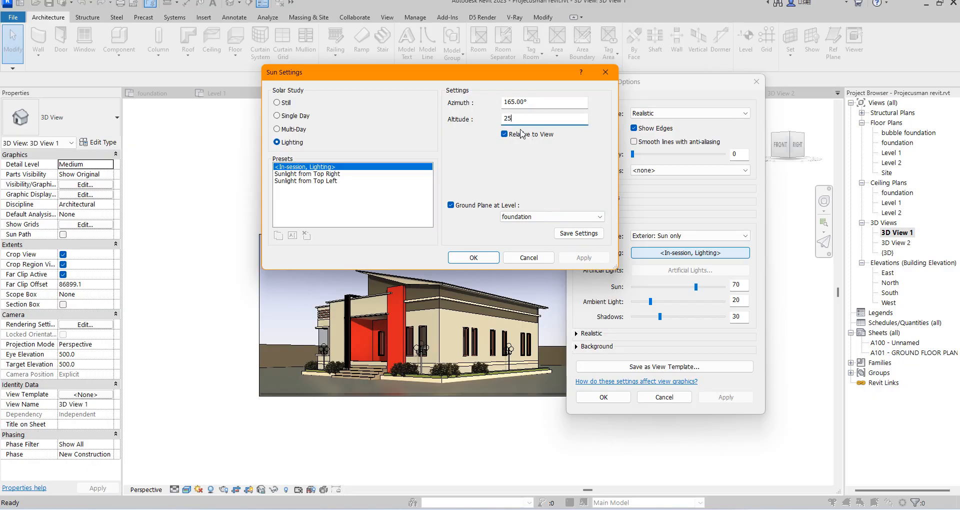
pyautogui.write('5')
pyautogui.press('Tab')
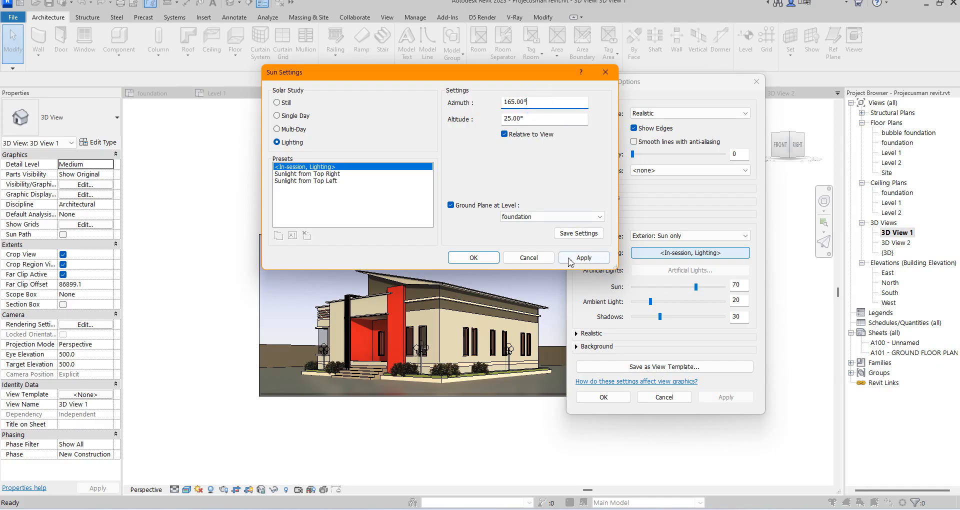
pyautogui.click(585, 258)
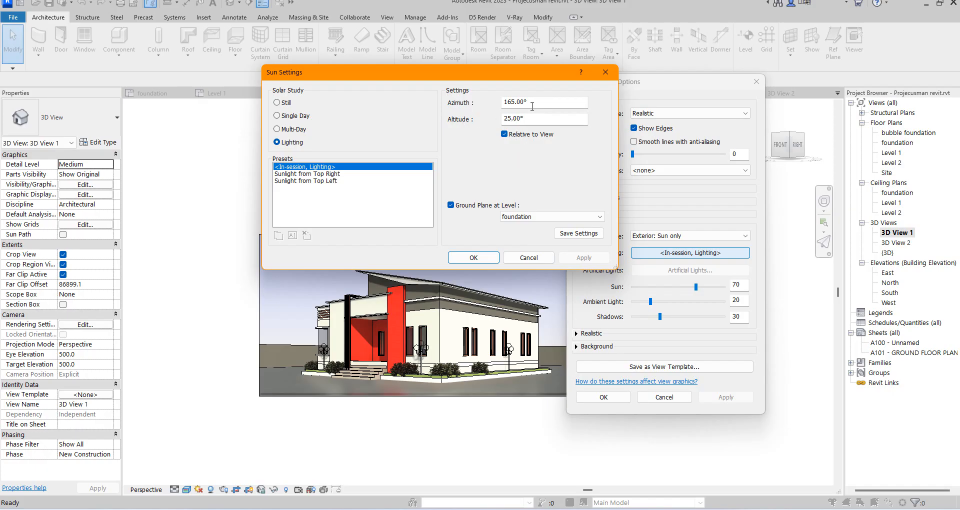
pyautogui.click(472, 258)
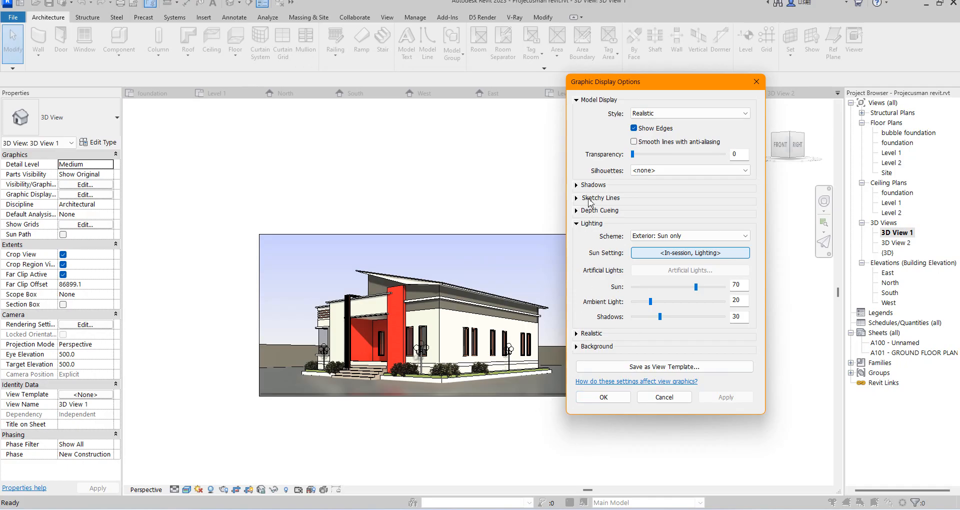
# Step: Switch the realistic exposure of 3D View 1 to Manual and apply it
pyautogui.click(579, 333)
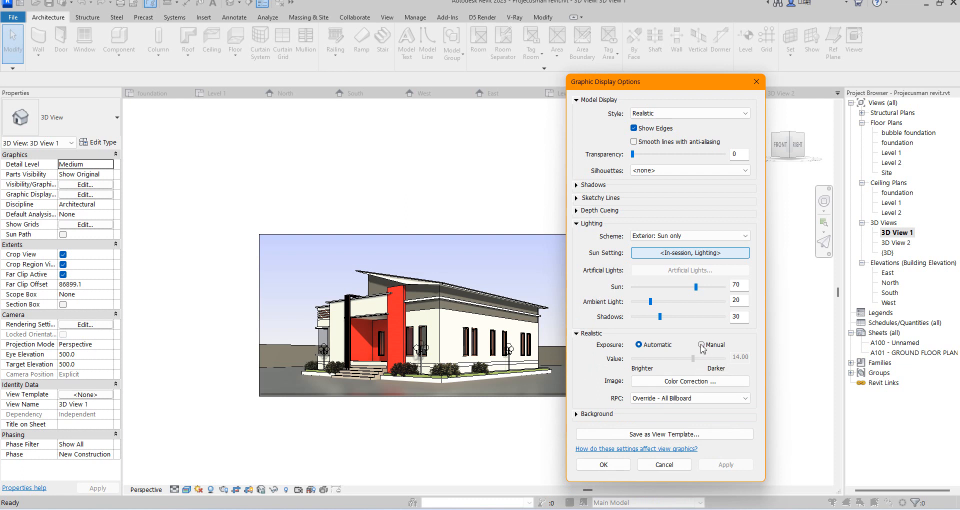
pyautogui.click(701, 344)
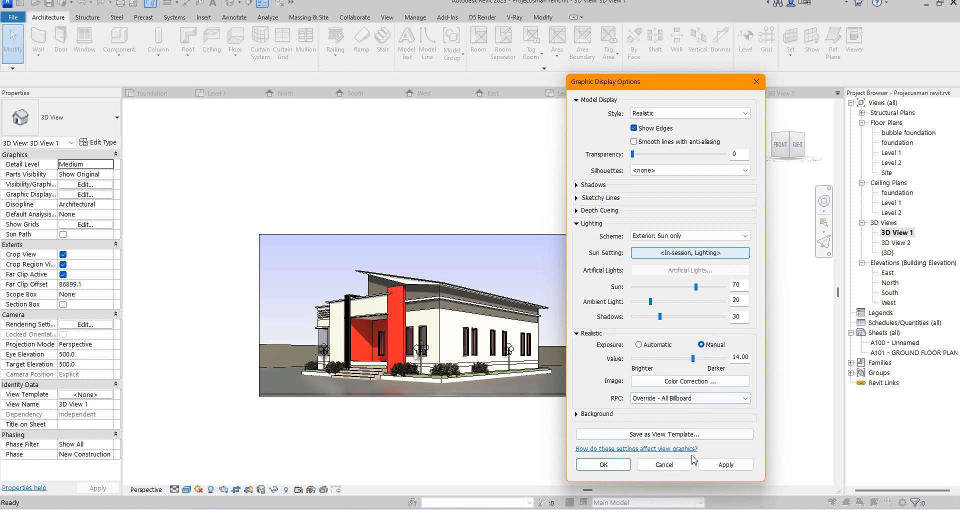
pyautogui.click(729, 465)
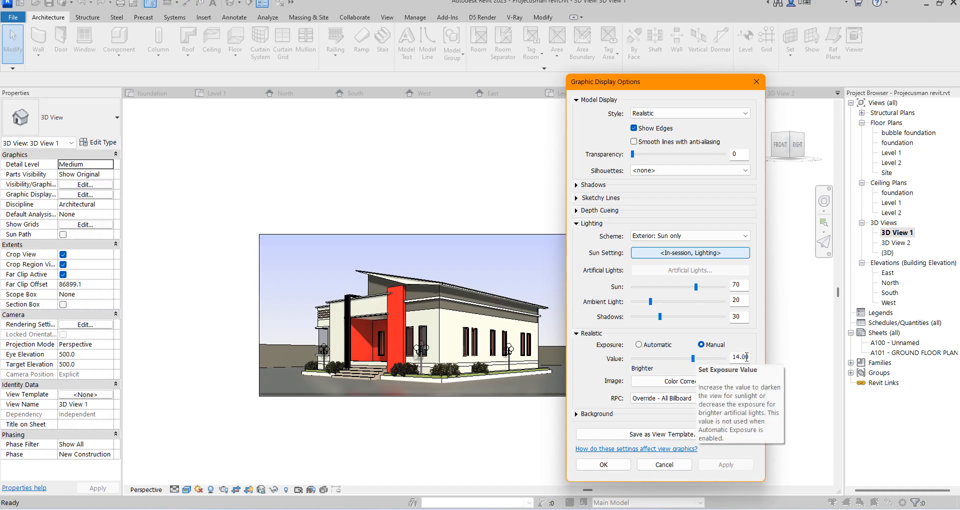
# Step: Try a brighter manual exposure value of 9.80 and apply it to the view
pyautogui.moveTo(749, 356); pyautogui.dragTo(732, 357)
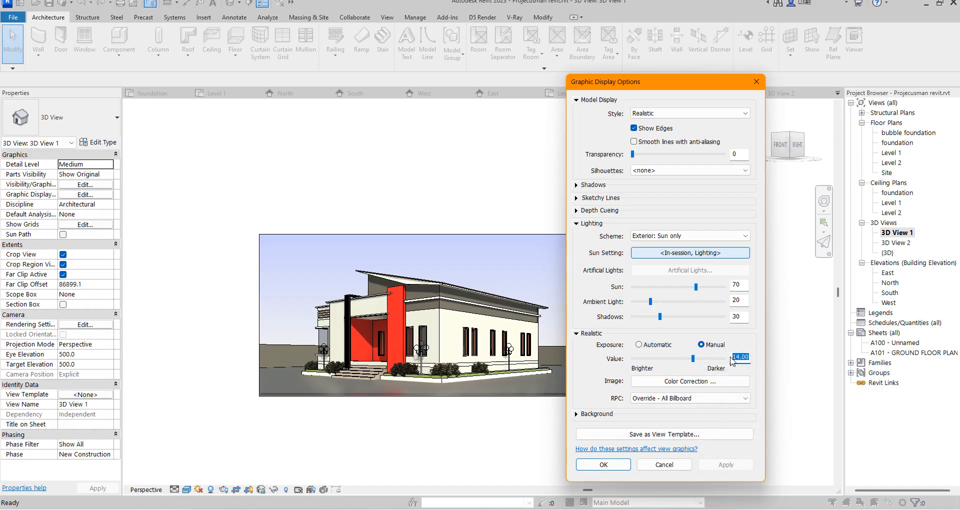
pyautogui.click(681, 359)
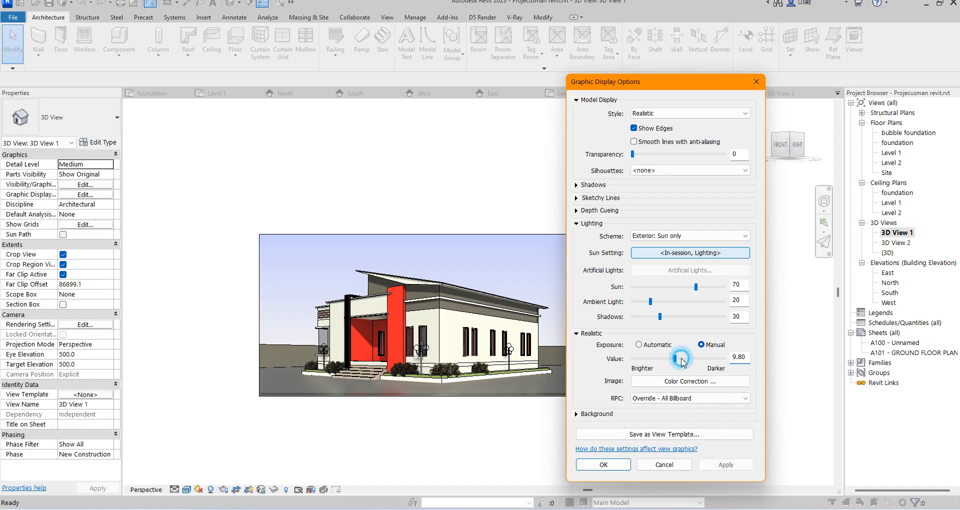
pyautogui.click(718, 466)
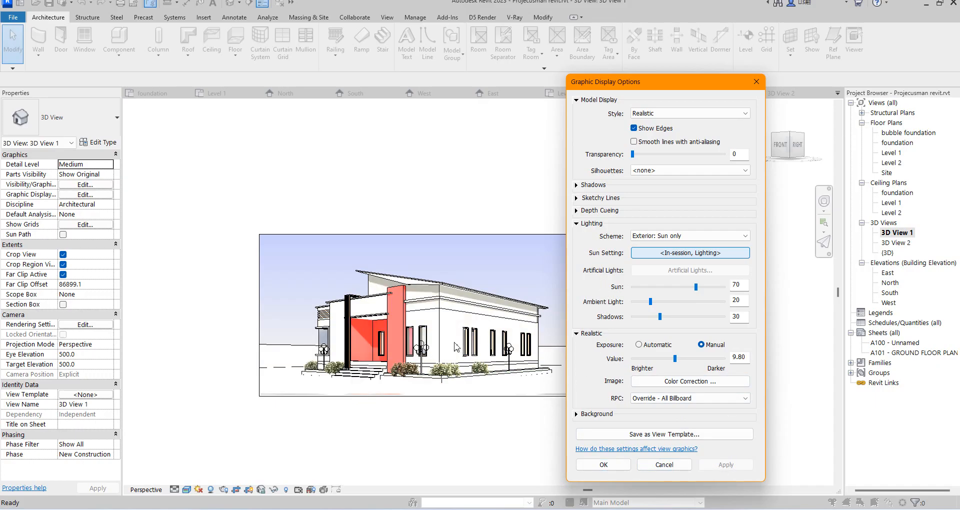
# Step: Turn on ambient shadows for 3D View 1 and apply the change
pyautogui.click(577, 185)
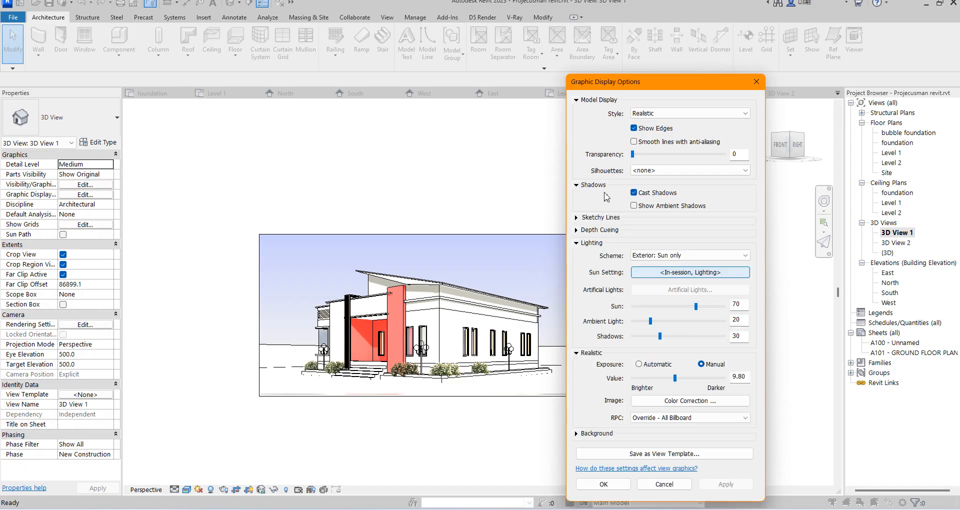
pyautogui.click(634, 206)
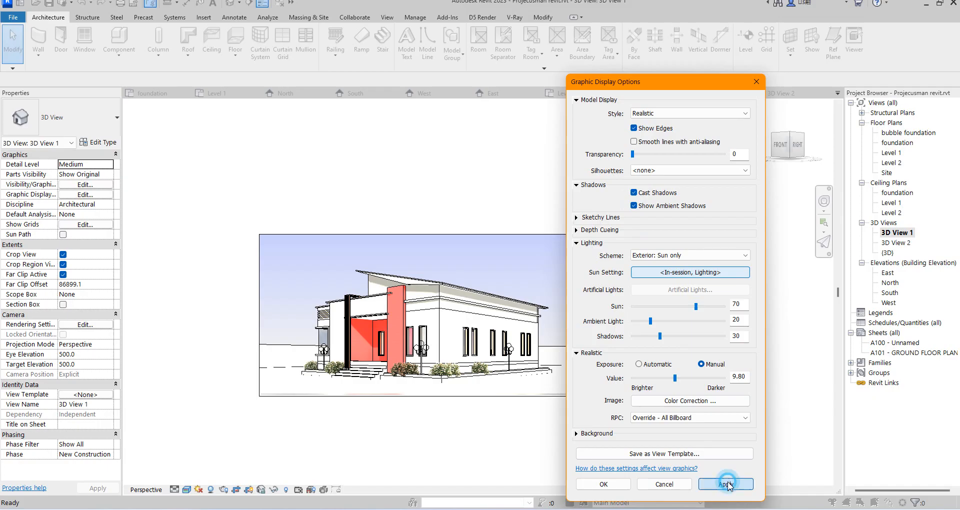
pyautogui.click(728, 485)
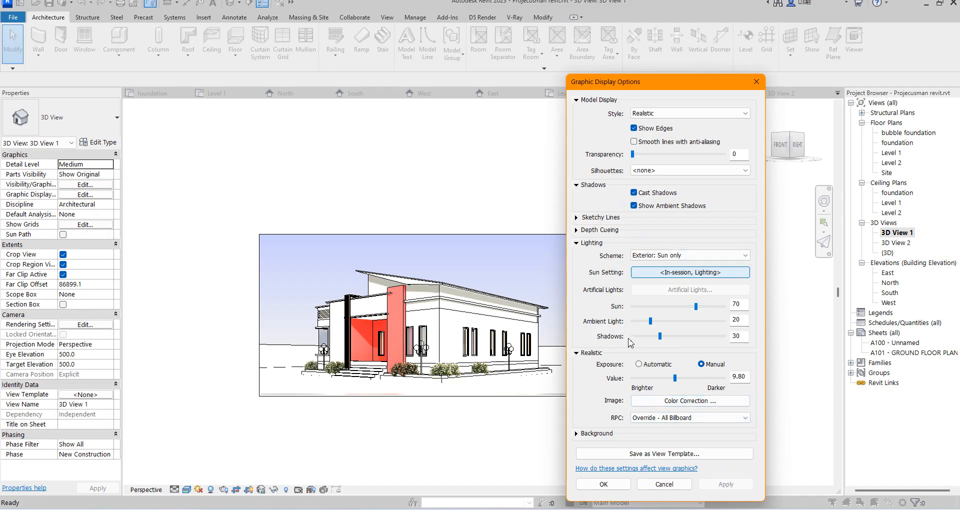
# Step: Try shadow intensities of 50 and 70, applying each to the view
pyautogui.click(685, 339)
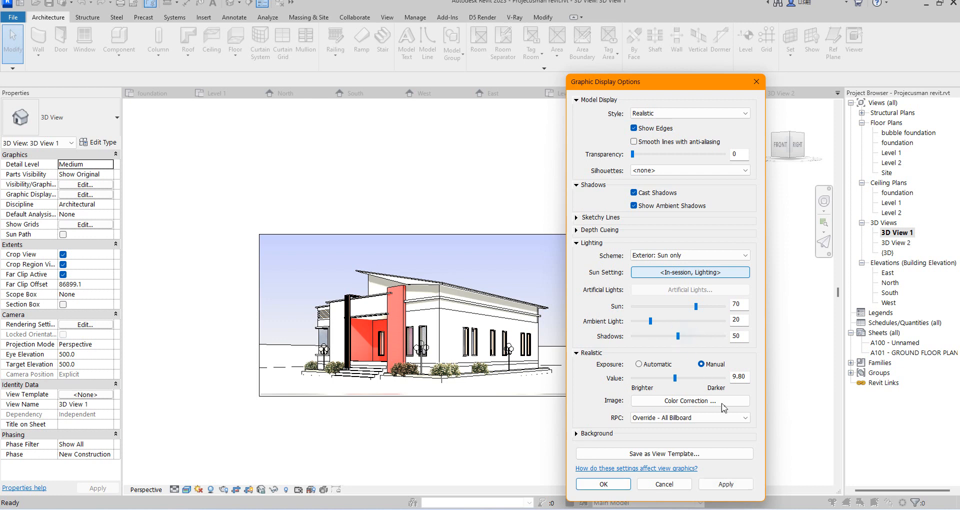
pyautogui.click(729, 484)
pyautogui.click(705, 336)
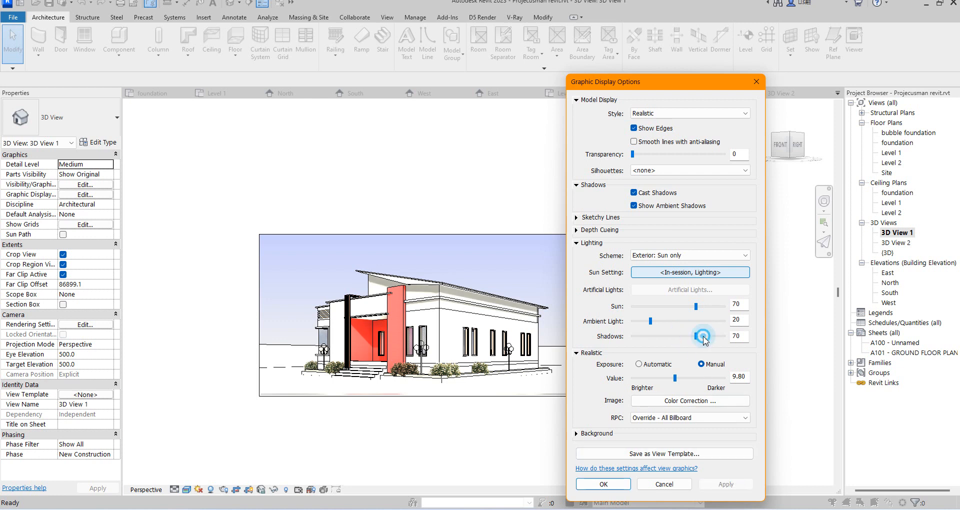
pyautogui.click(725, 484)
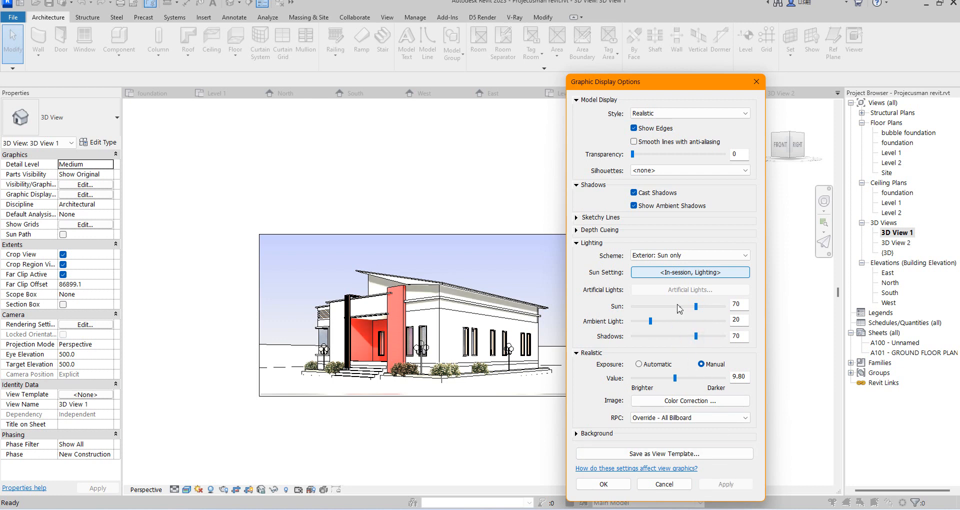
# Step: Reduce the sun intensity to 30 and apply it to the view
pyautogui.click(679, 308)
pyautogui.click(666, 307)
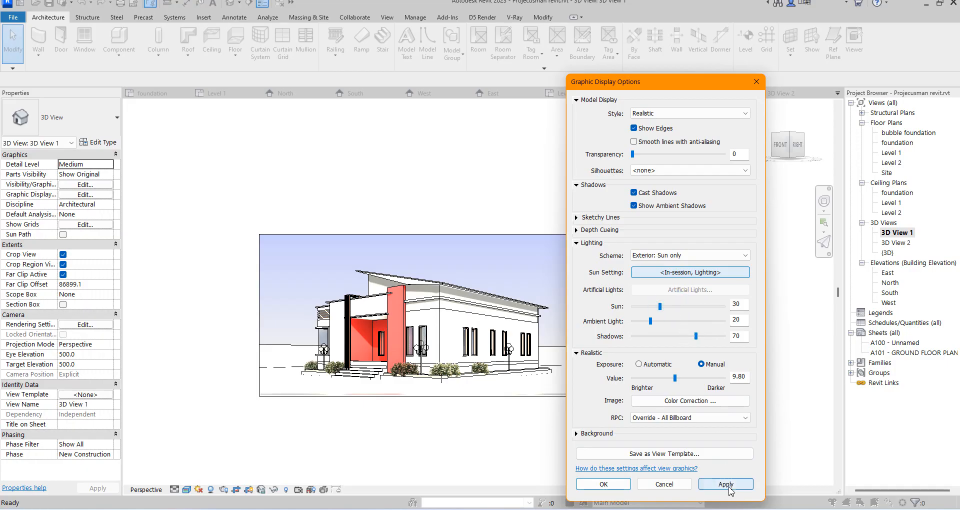
pyautogui.click(726, 484)
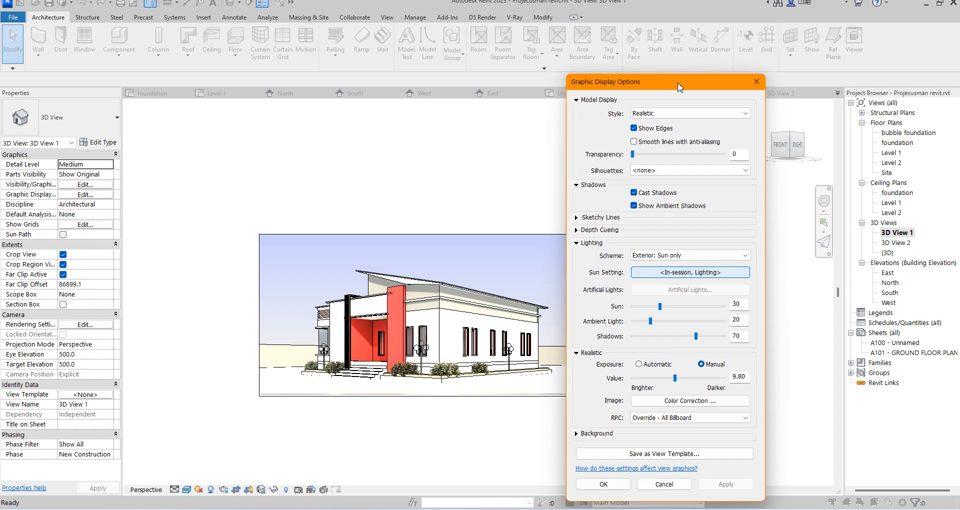
# Step: Set the manual exposure value to 12 and the shadow intensity to 90, and apply both
pyautogui.moveTo(680, 87); pyautogui.dragTo(683, 41)
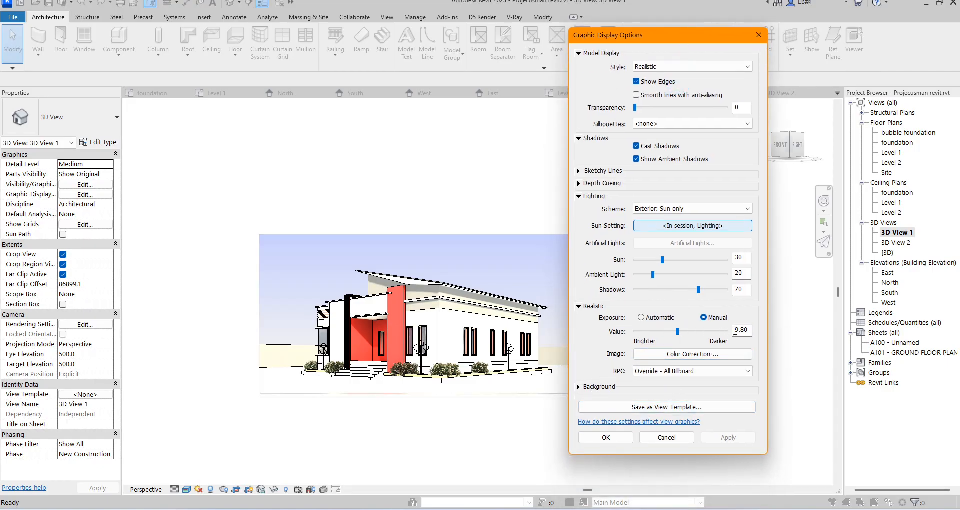
pyautogui.moveTo(750, 330); pyautogui.dragTo(726, 335)
pyautogui.click(717, 290)
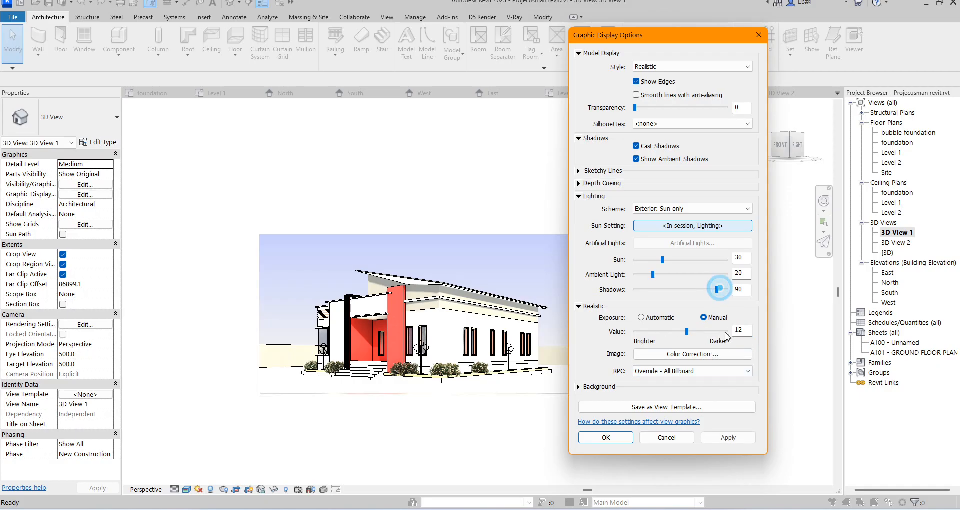
pyautogui.click(730, 440)
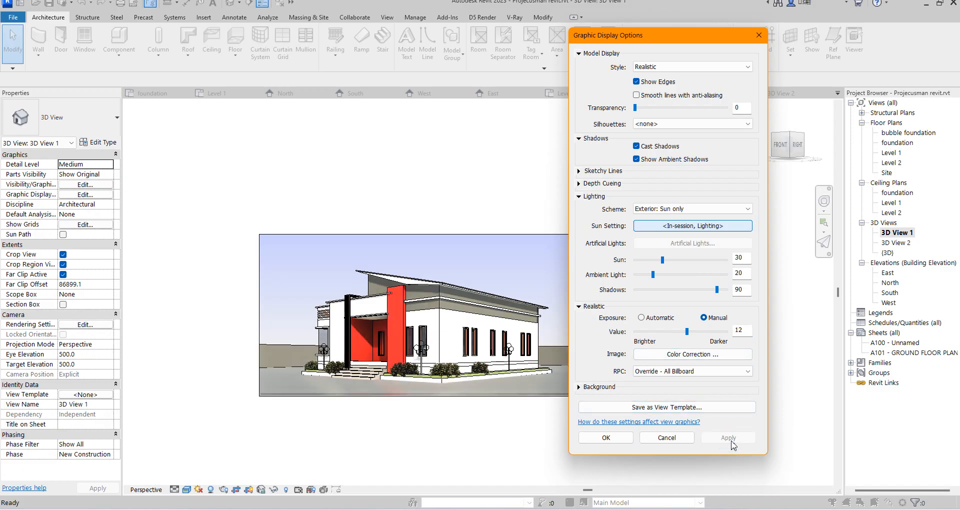
# Step: Accept the graphic display settings and examine the house exterior, its shadows and materials in 3D View 1
pyautogui.click(606, 438)
pyautogui.scroll(2, 490, 344)
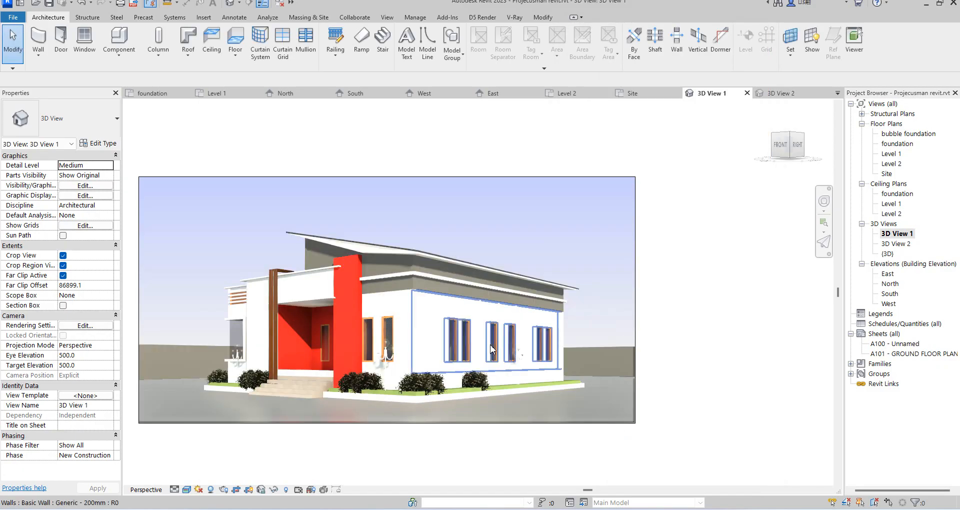
pyautogui.scroll(1, 476, 369)
pyautogui.scroll(-3, 717, 315)
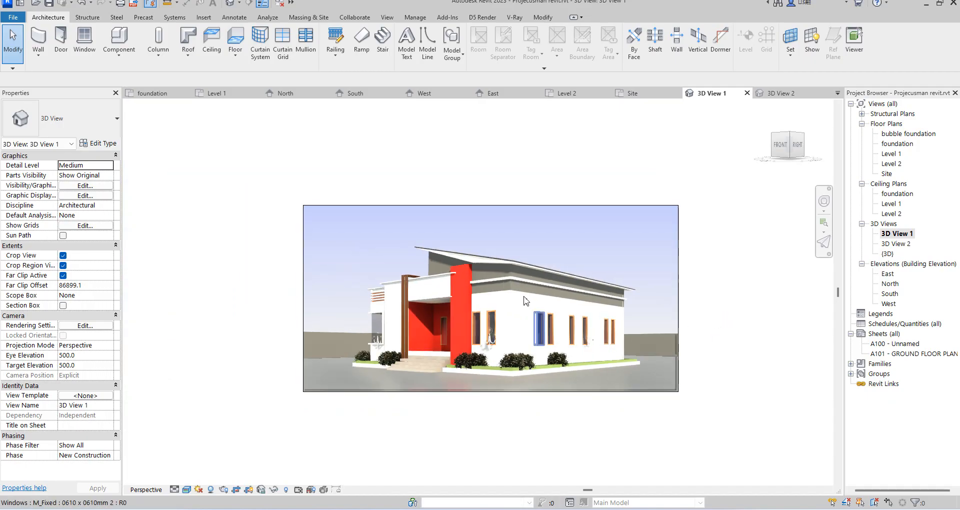
pyautogui.scroll(3, 427, 332)
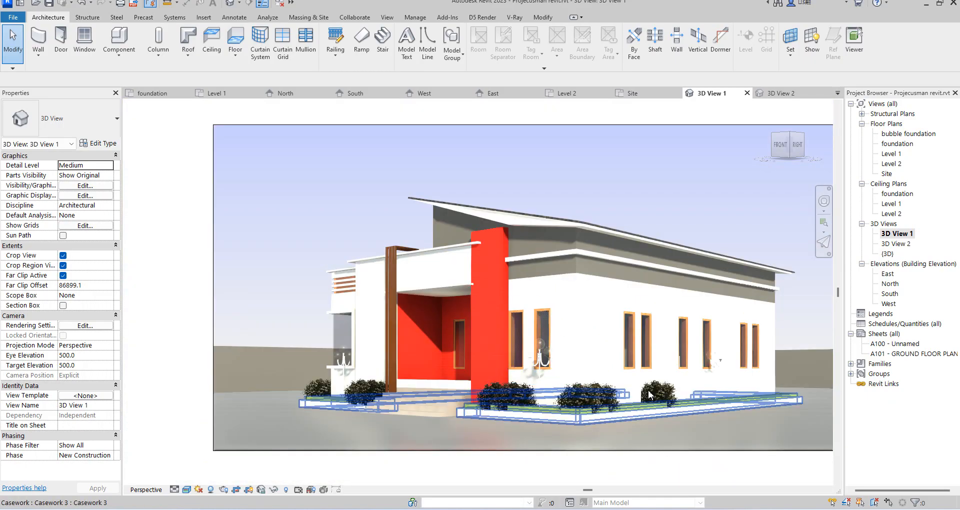
pyautogui.scroll(-3, 431, 329)
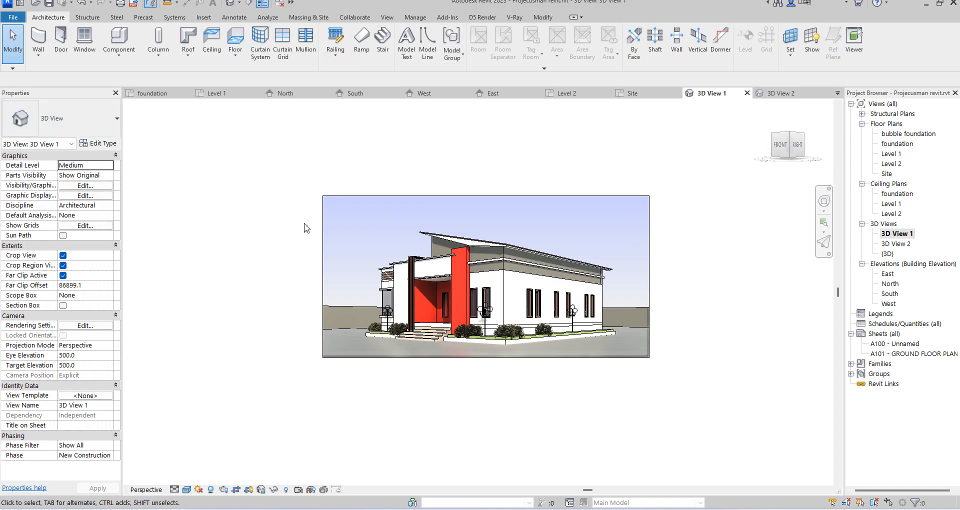
pyautogui.scroll(3, 477, 220)
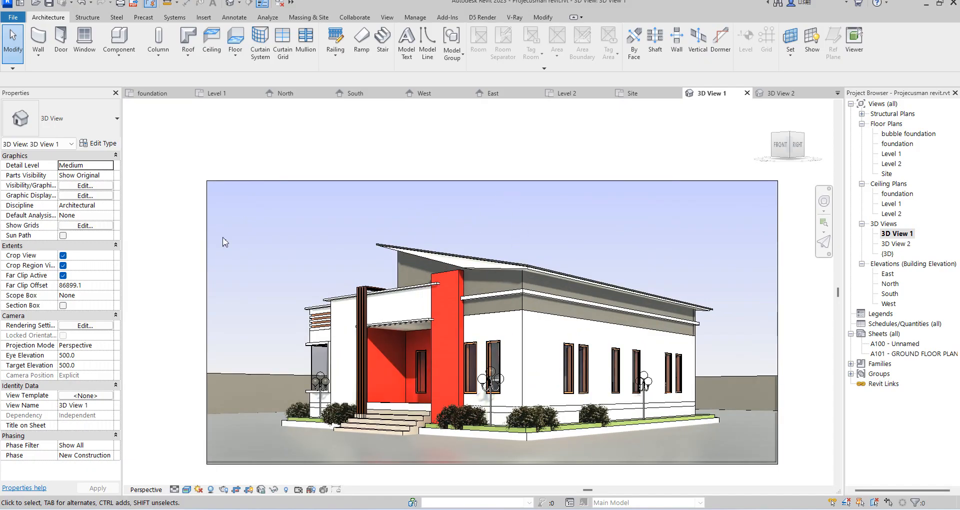
pyautogui.scroll(-3, 476, 330)
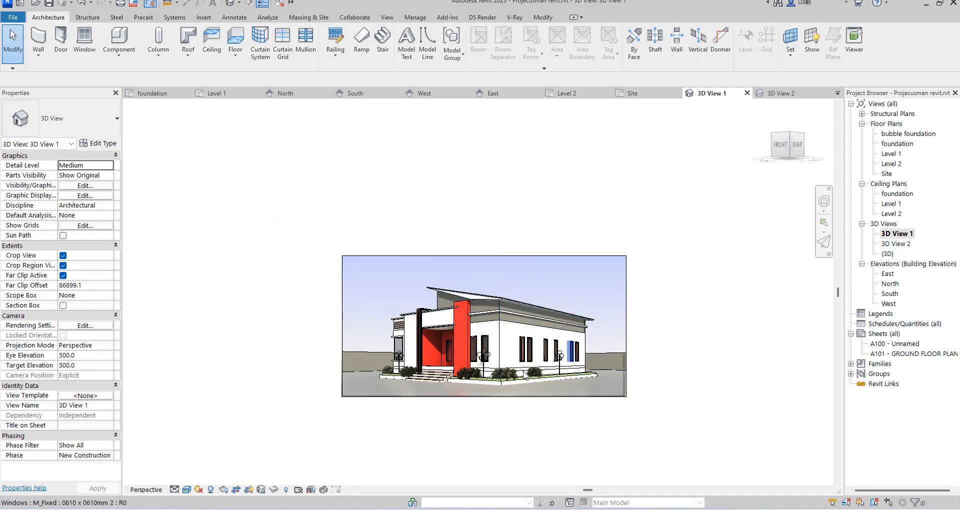
pyautogui.scroll(3, 387, 392)
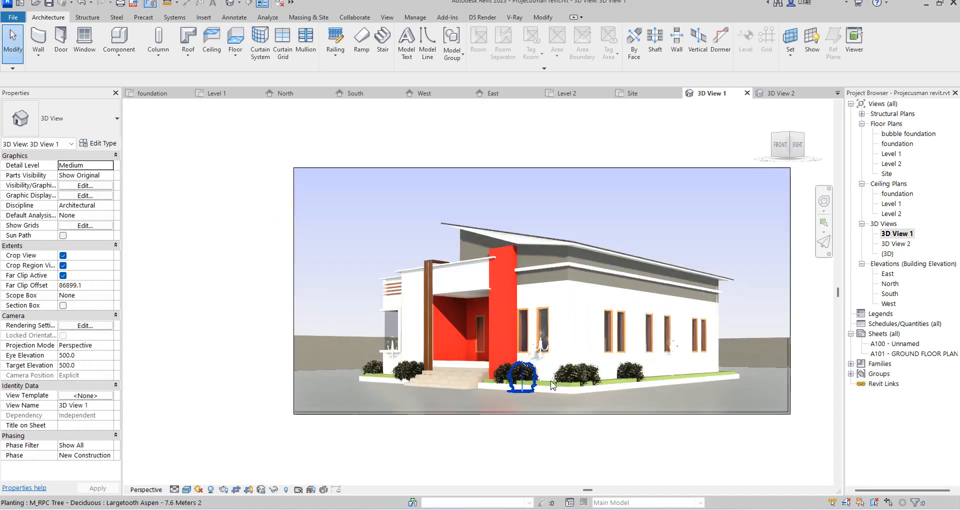
pyautogui.scroll(3, 528, 397)
pyautogui.scroll(-3, 470, 390)
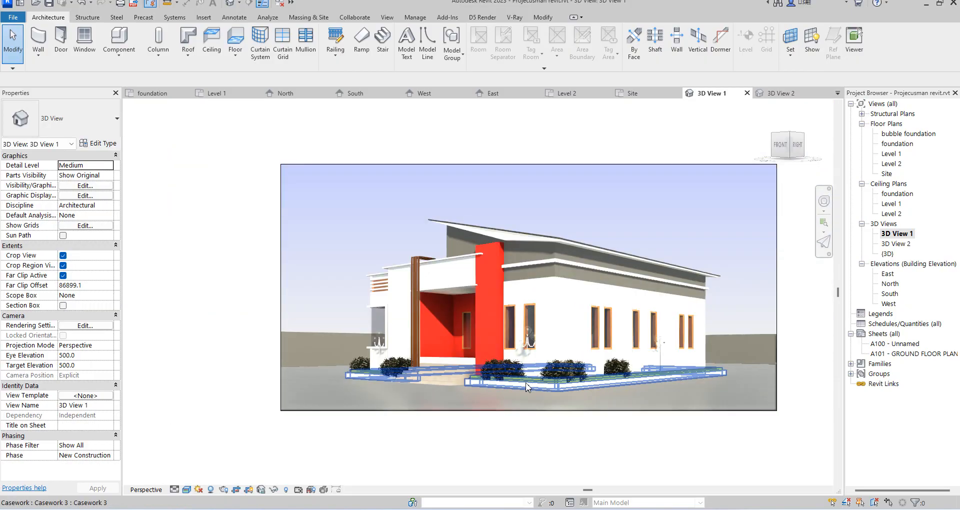
pyautogui.scroll(-2, 440, 376)
pyautogui.scroll(5, 390, 370)
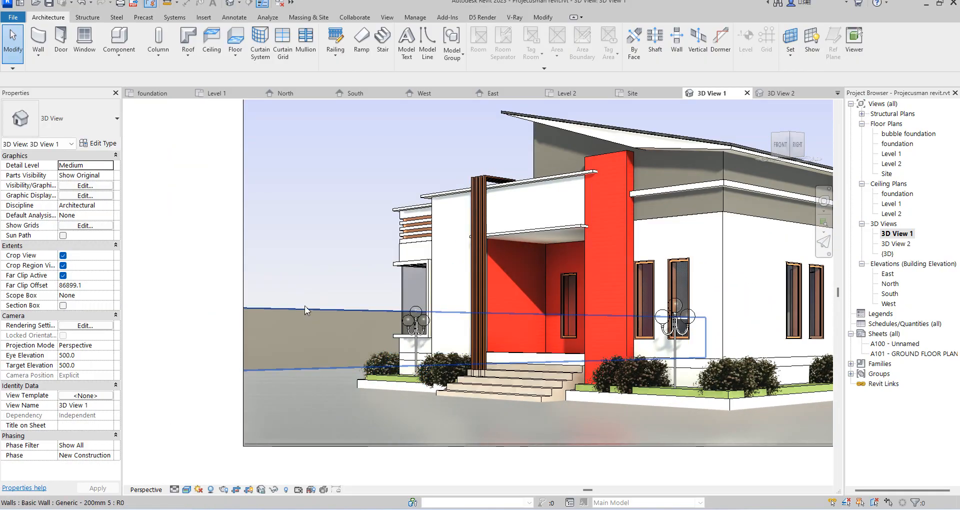
pyautogui.scroll(-2, 305, 307)
pyautogui.scroll(-3, 536, 271)
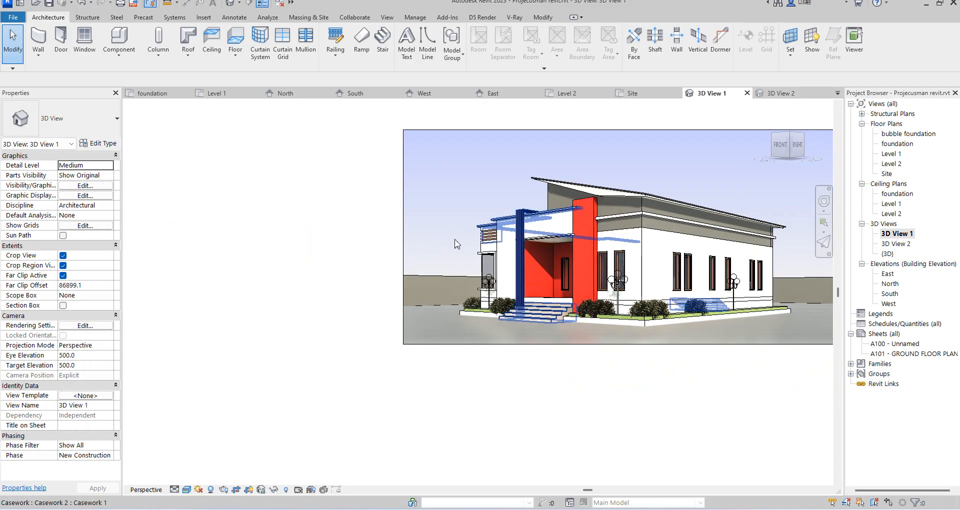
pyautogui.scroll(4, 456, 244)
pyautogui.scroll(-5, 546, 275)
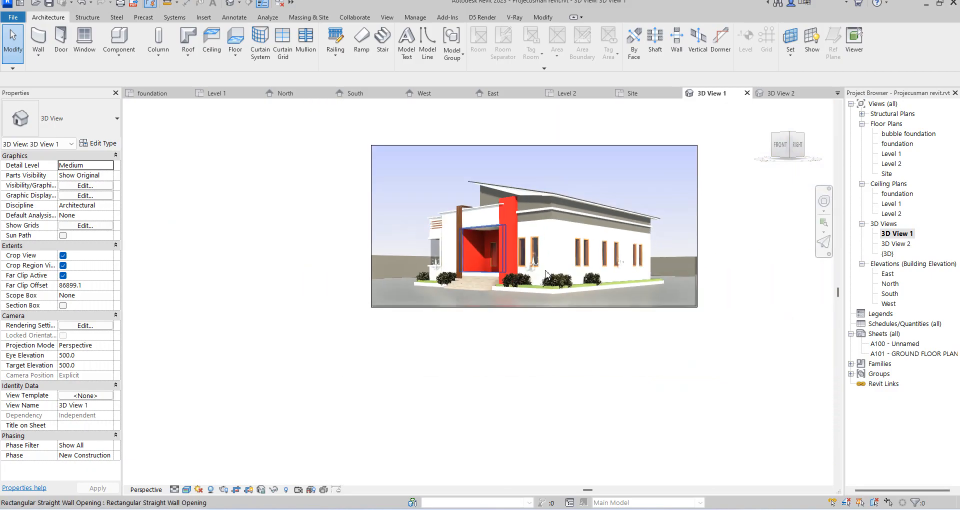
pyautogui.scroll(3, 740, 270)
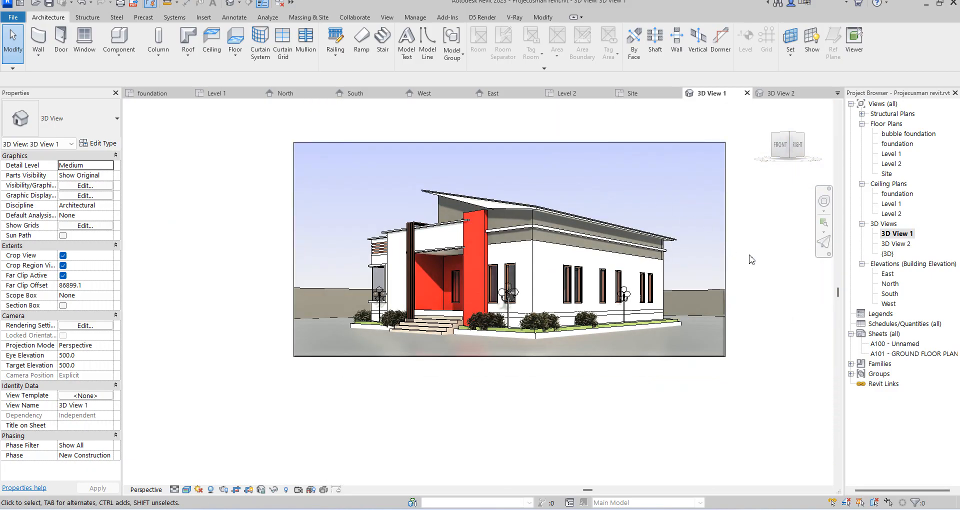
# Step: In the Level 1 floor plan, place a perspective camera outside the front boundary, aimed straight through the house toward the rear
pyautogui.doubleClick(888, 155)
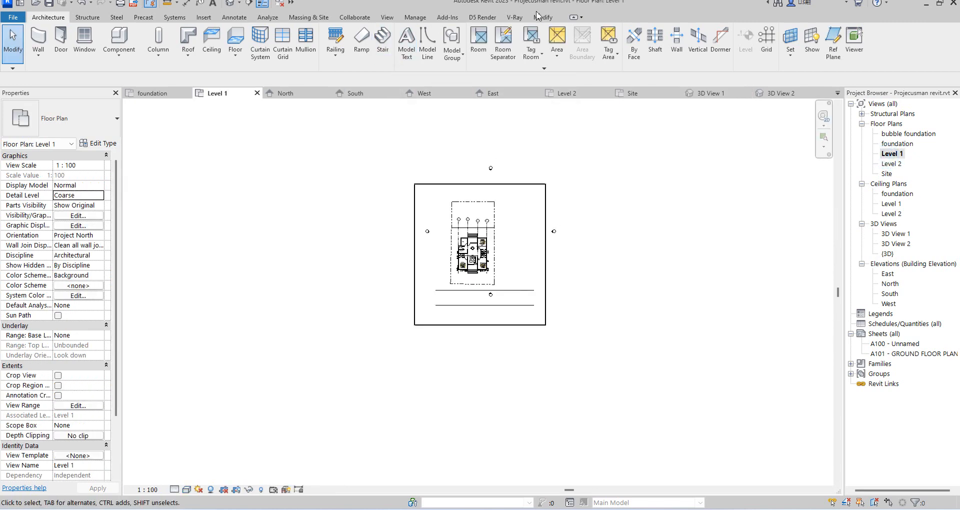
pyautogui.click(241, 4)
pyautogui.click(248, 27)
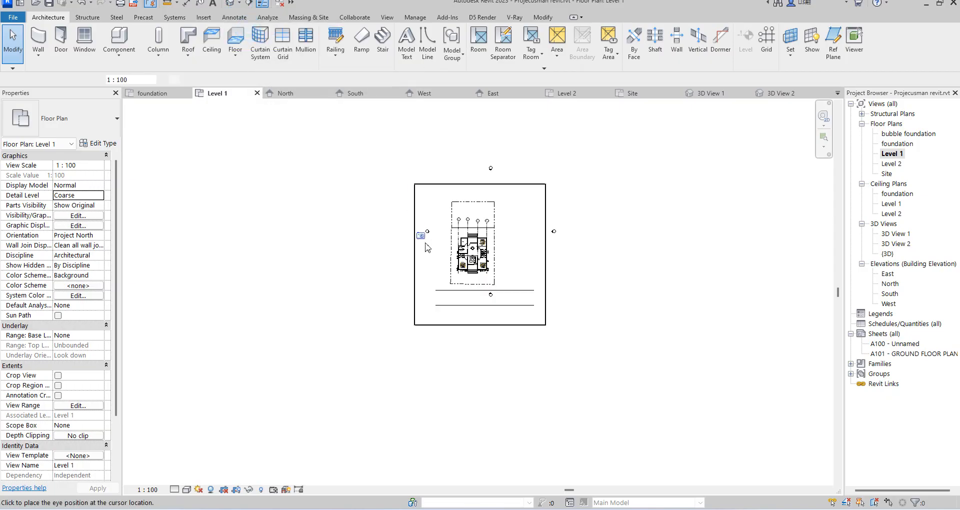
pyautogui.click(467, 337)
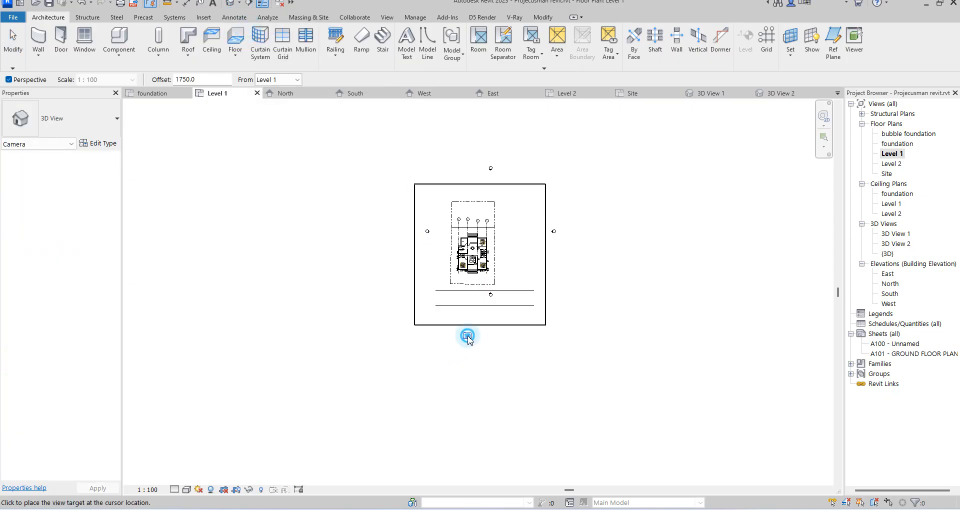
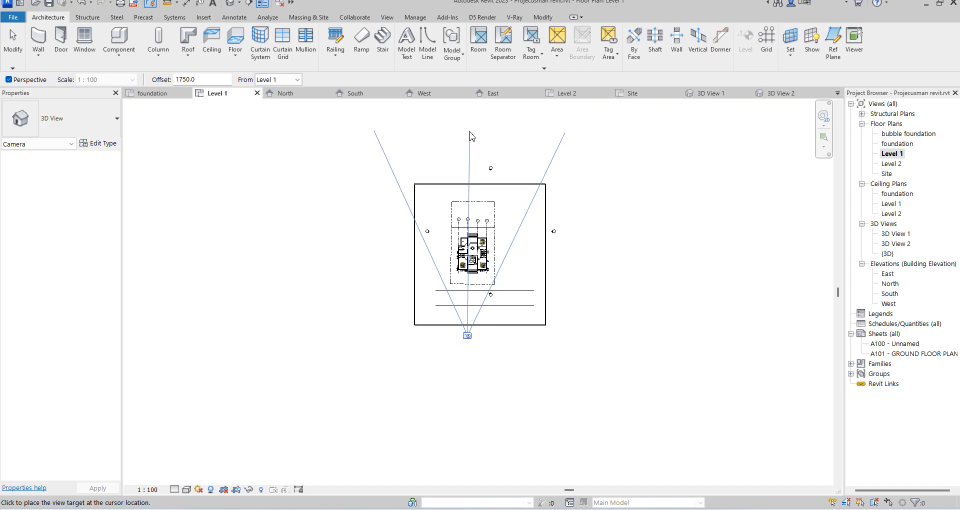
pyautogui.click(471, 174)
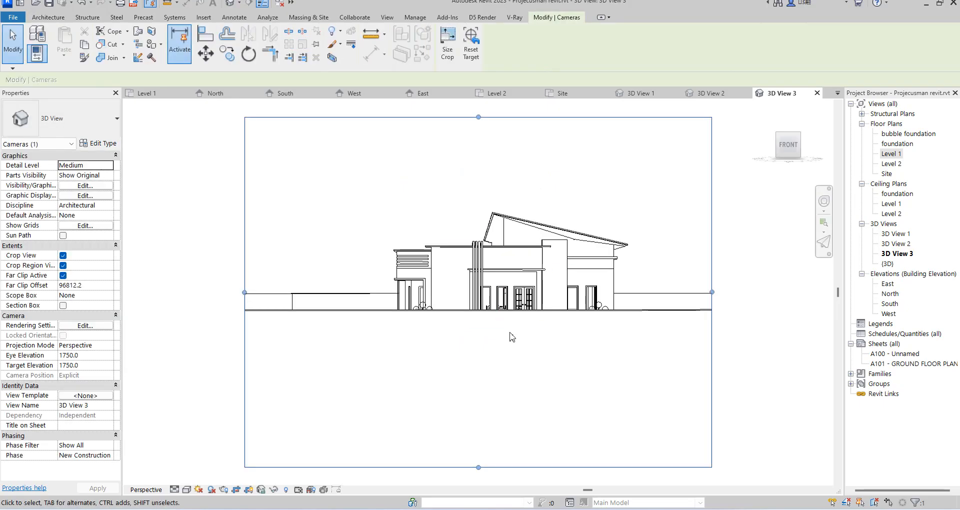
# Step: Hide the front boundary wall that blocks the house in the new camera view
pyautogui.click(346, 309)
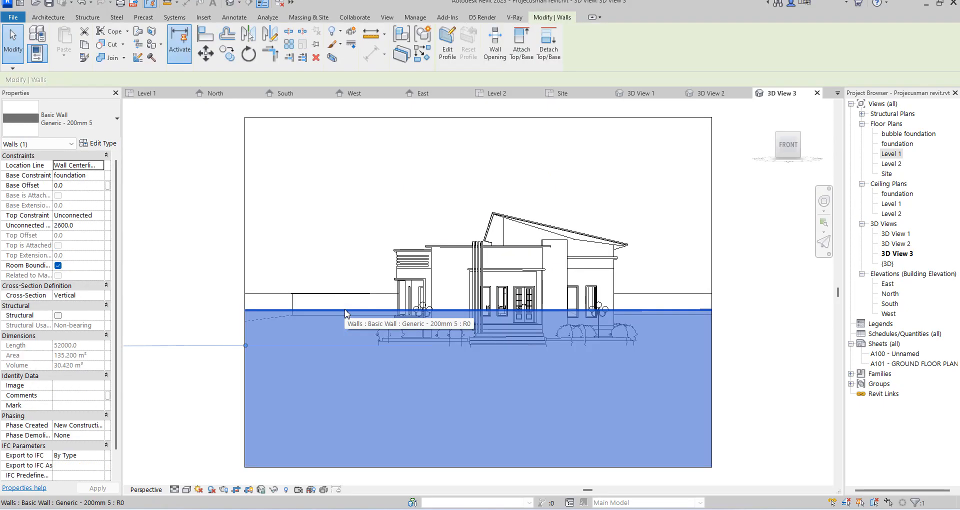
pyautogui.rightClick(345, 309)
pyautogui.moveTo(429, 88)
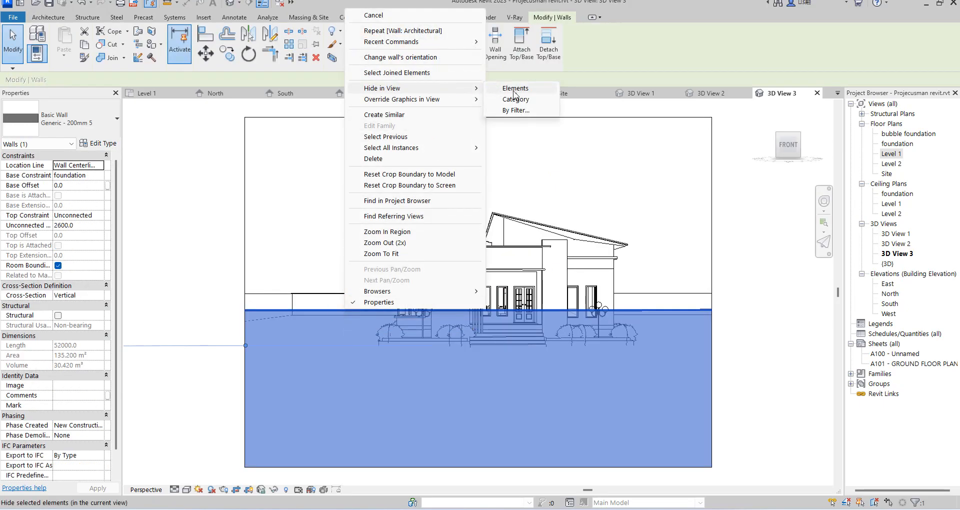
pyautogui.click(522, 93)
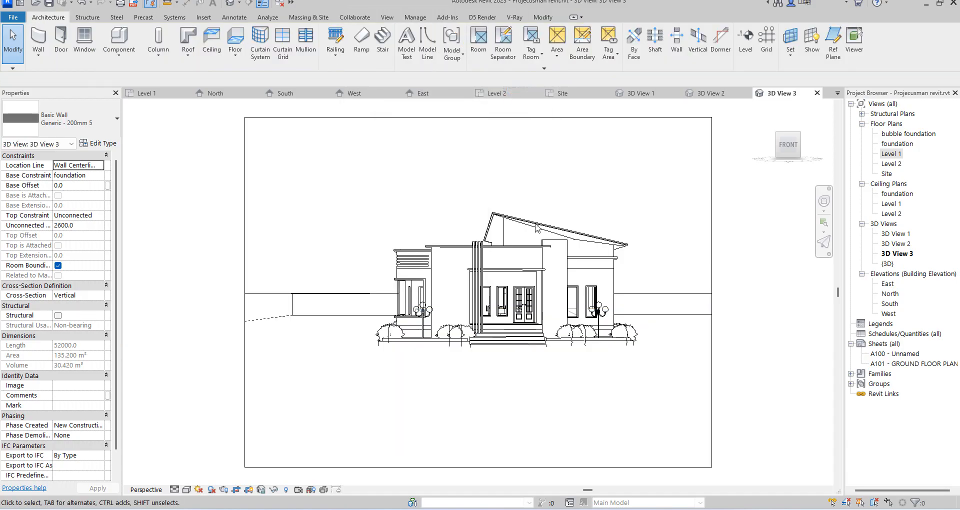
# Step: Tighten all four sides of the new camera view's crop region around the front of the house
pyautogui.click(593, 467)
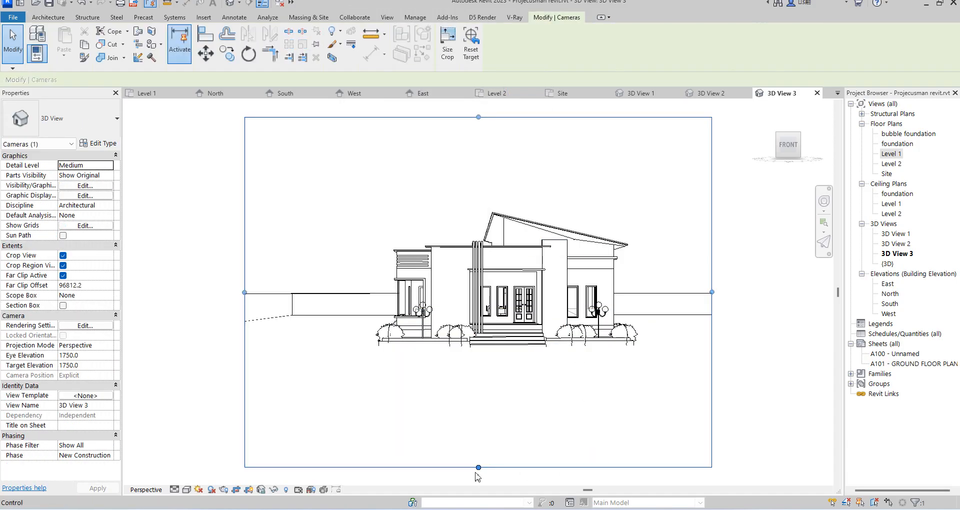
pyautogui.moveTo(479, 466); pyautogui.dragTo(479, 367)
pyautogui.click(478, 408)
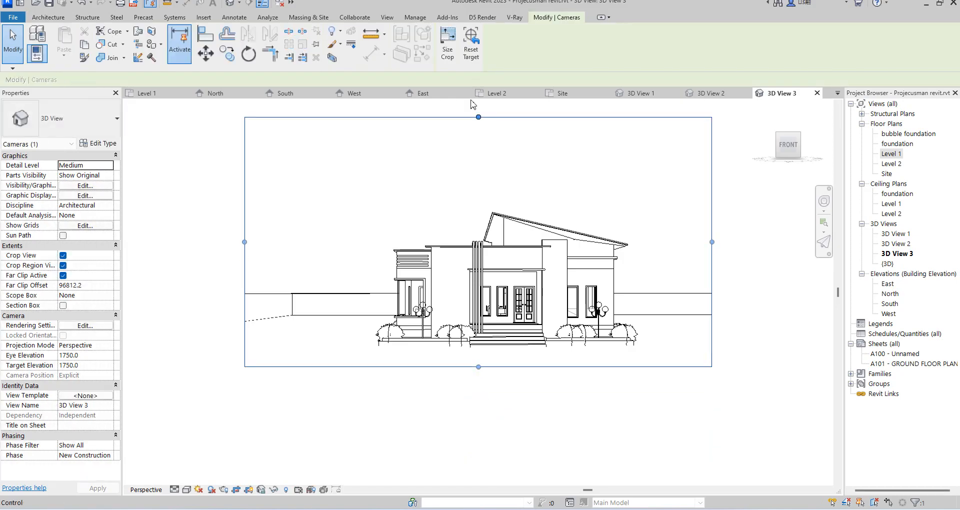
pyautogui.moveTo(479, 117); pyautogui.dragTo(479, 186)
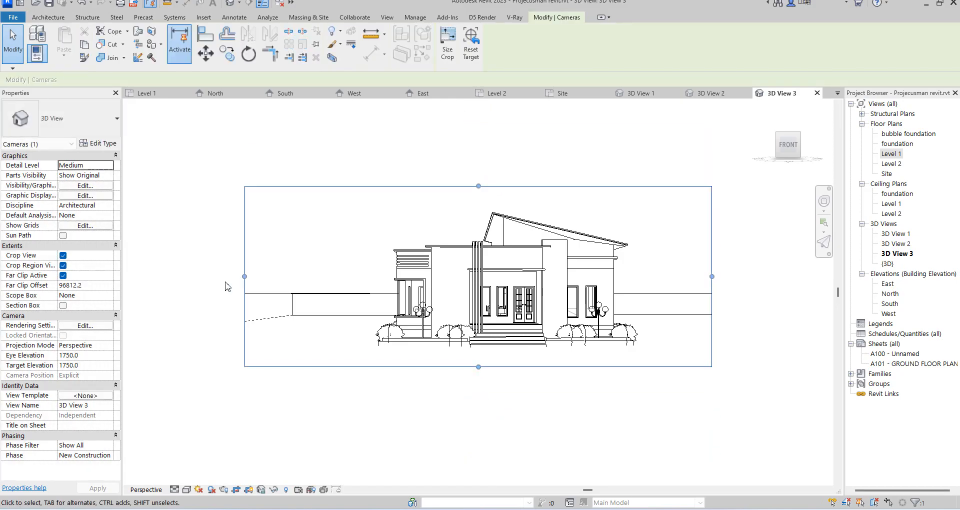
pyautogui.moveTo(244, 276); pyautogui.dragTo(334, 277)
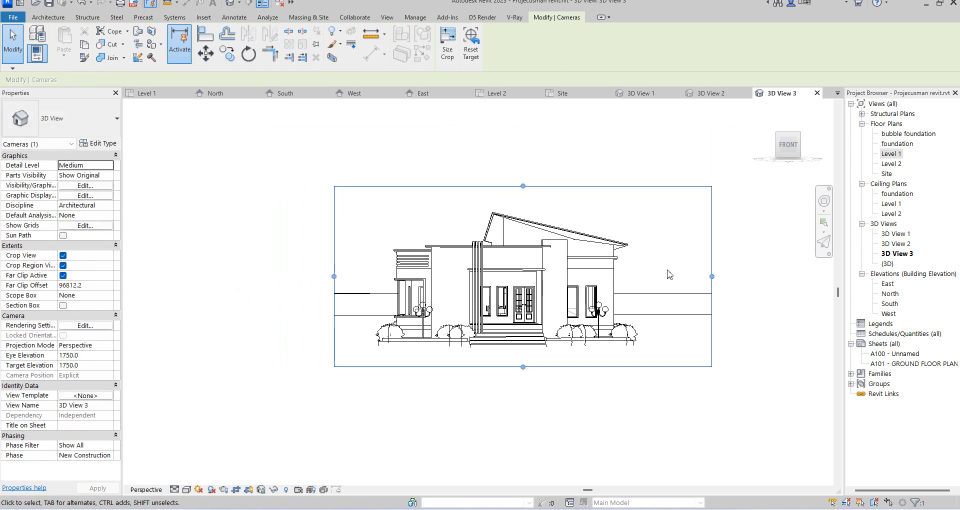
pyautogui.moveTo(711, 277); pyautogui.dragTo(677, 276)
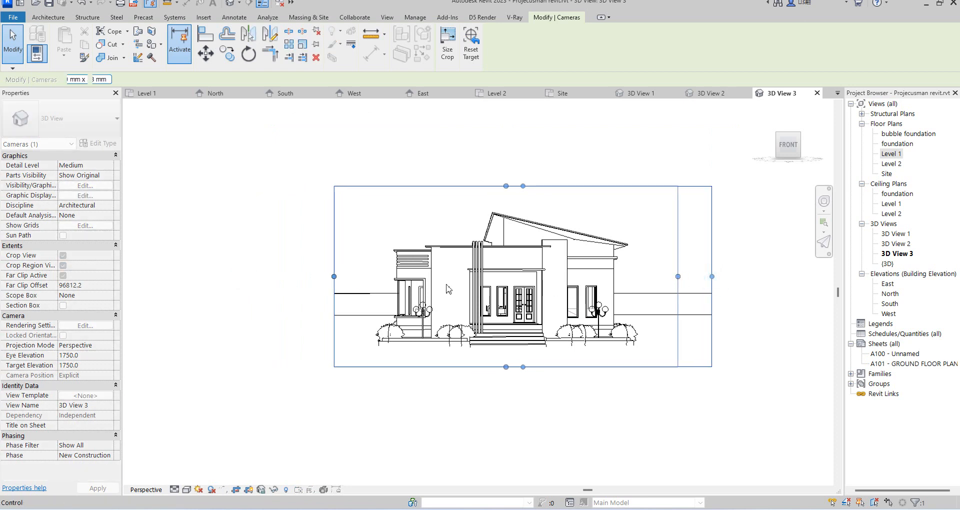
pyautogui.moveTo(335, 276); pyautogui.dragTo(350, 277)
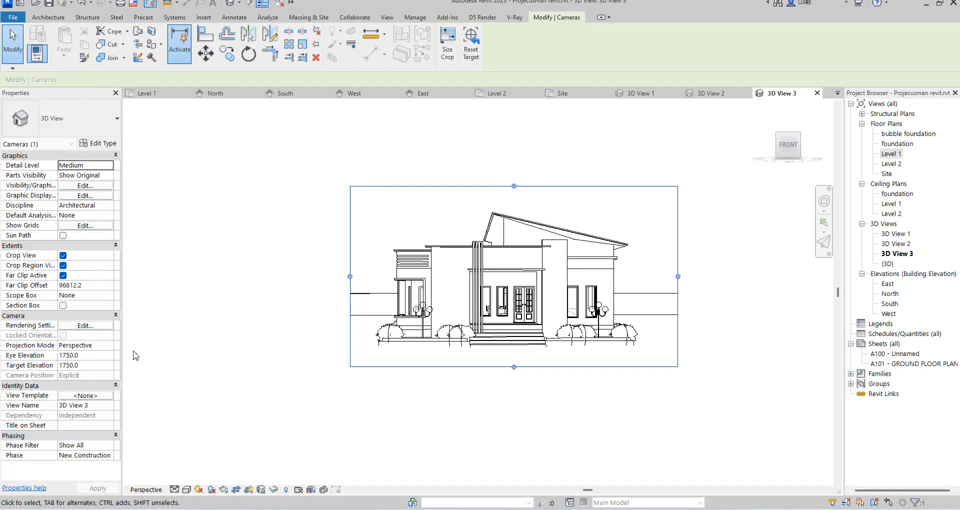
# Step: Set the camera's eye and target elevations to 700 and readjust the crop region's upper and lower edges around the house
pyautogui.click(95, 356)
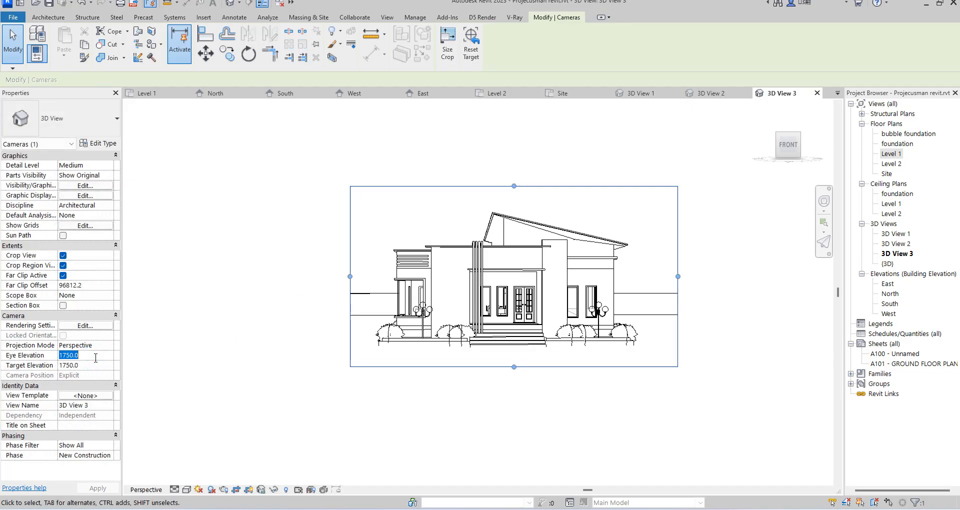
pyautogui.write('70')
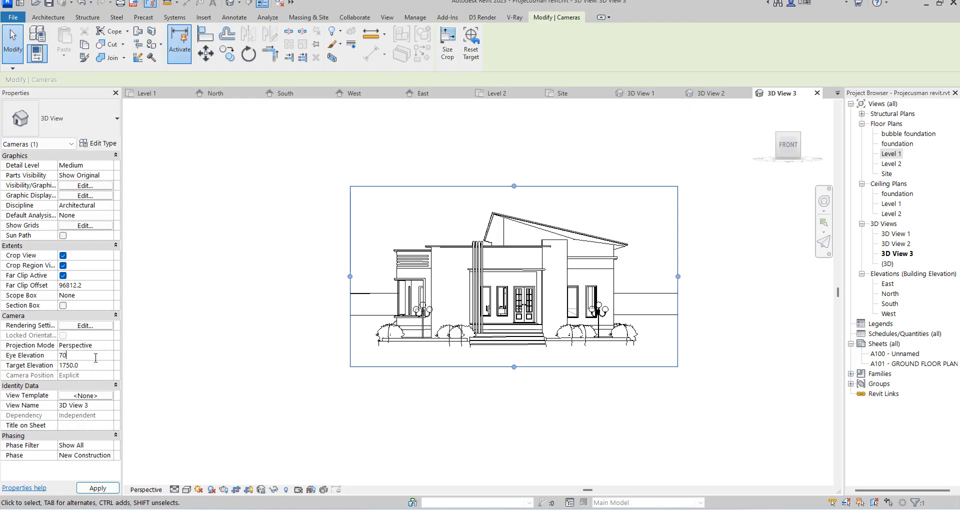
pyautogui.click(98, 365)
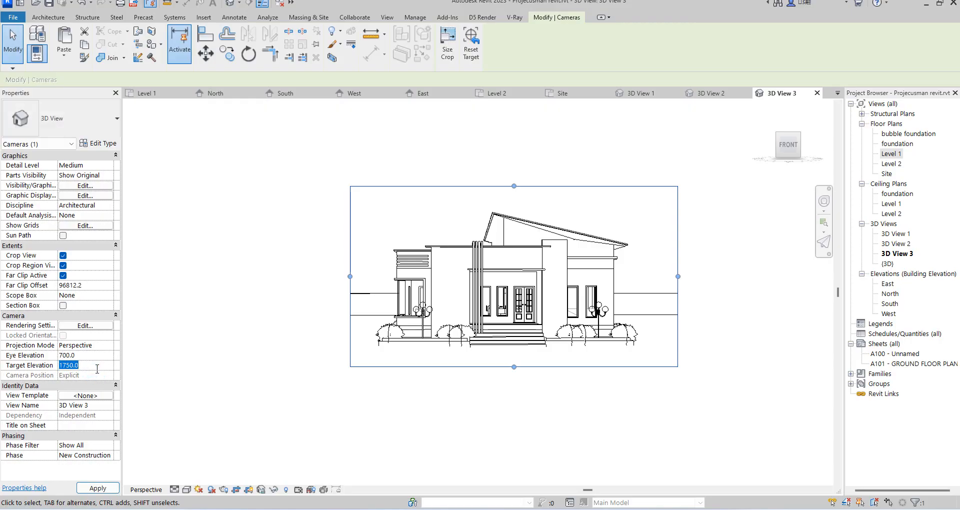
pyautogui.write('700')
pyautogui.press('Return')
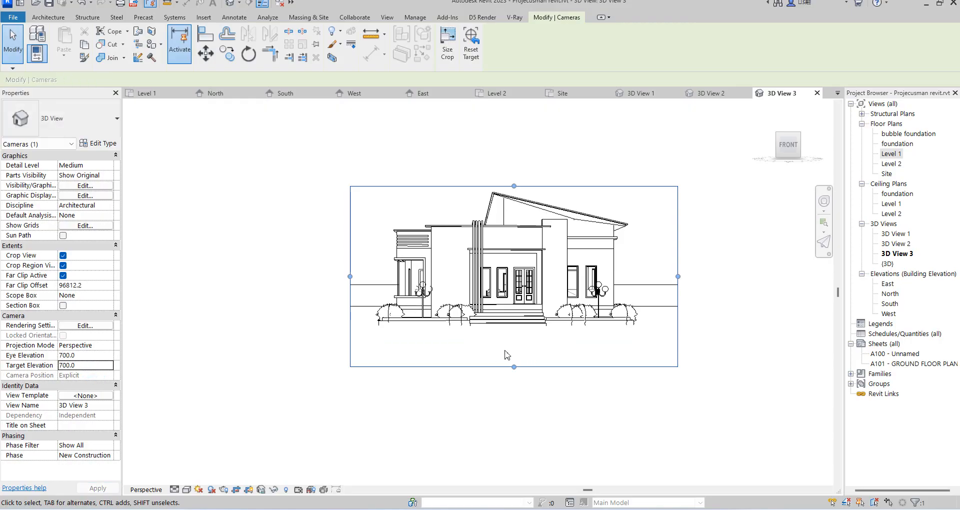
pyautogui.moveTo(514, 367); pyautogui.dragTo(514, 349)
pyautogui.moveTo(514, 186); pyautogui.dragTo(514, 163)
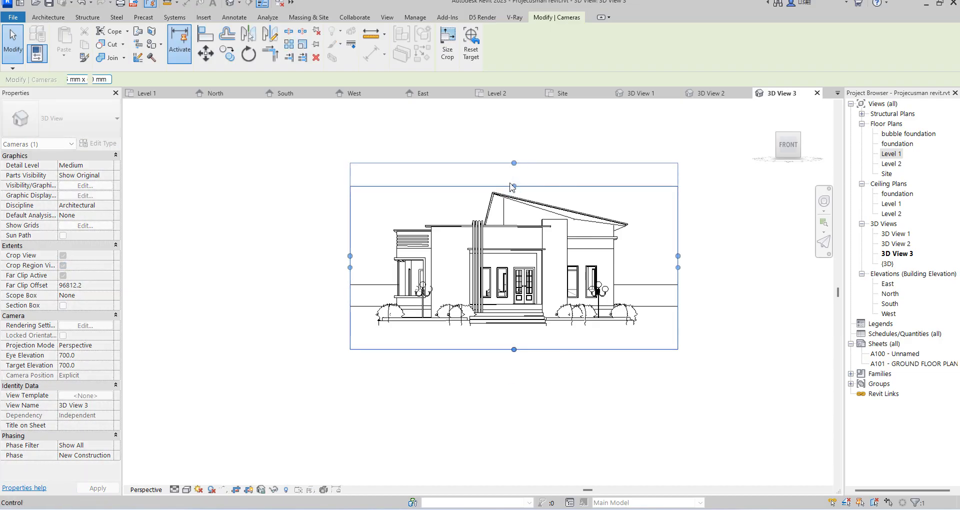
# Step: Switch the front camera view to the Realistic visual style and turn on its shadows
pyautogui.click(189, 491)
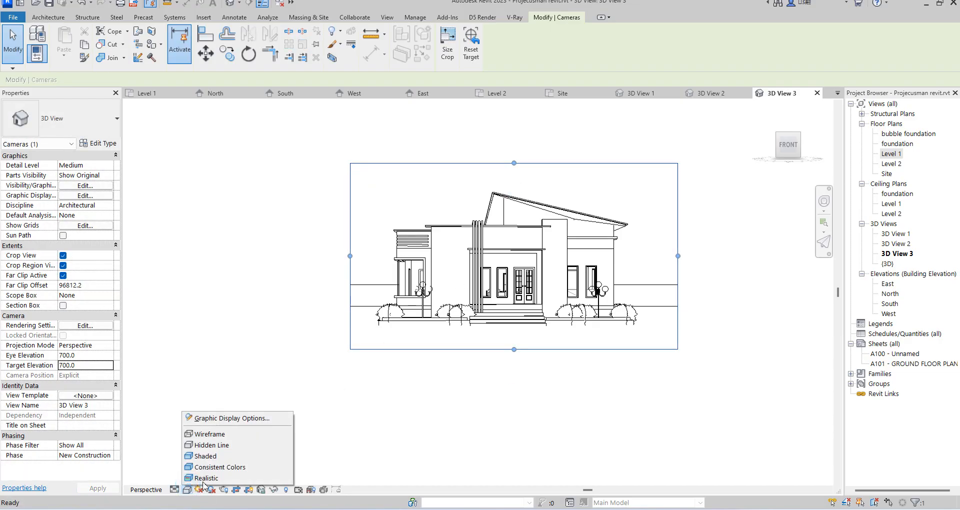
pyautogui.click(189, 491)
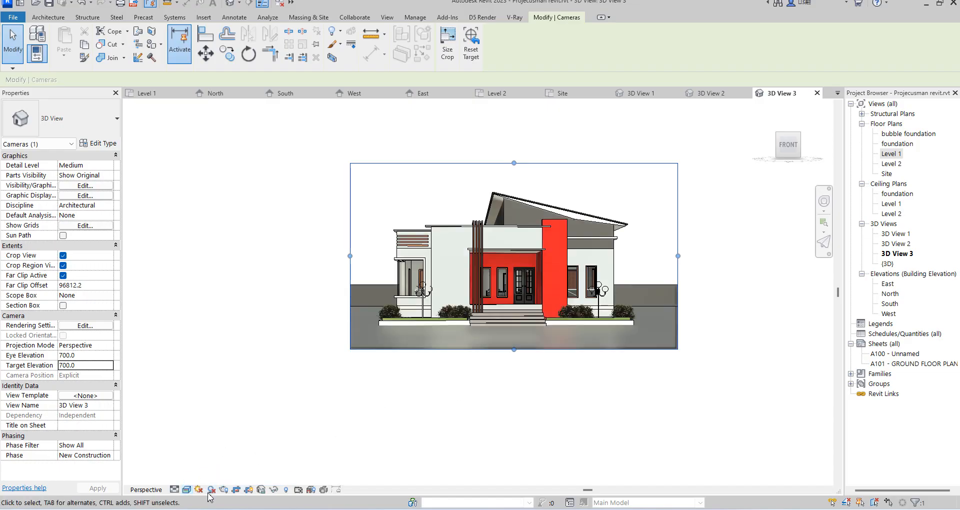
pyautogui.click(555, 435)
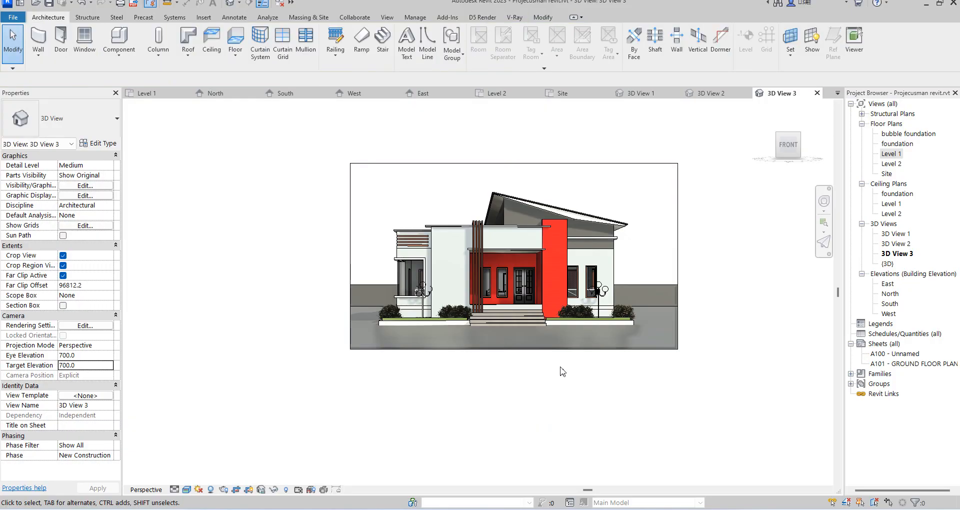
pyautogui.scroll(2, 562, 371)
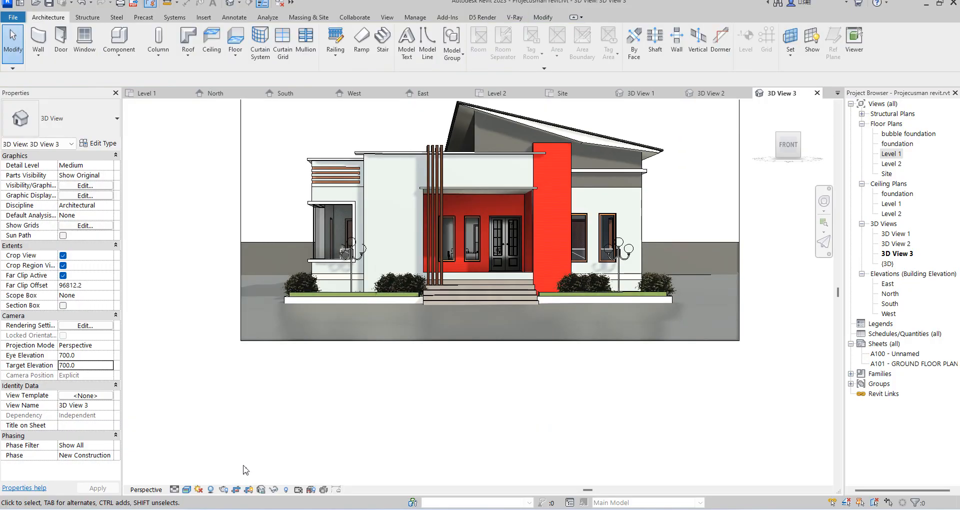
# Step: Set the front camera view's background to Sky in the graphic display options and apply it
pyautogui.click(187, 489)
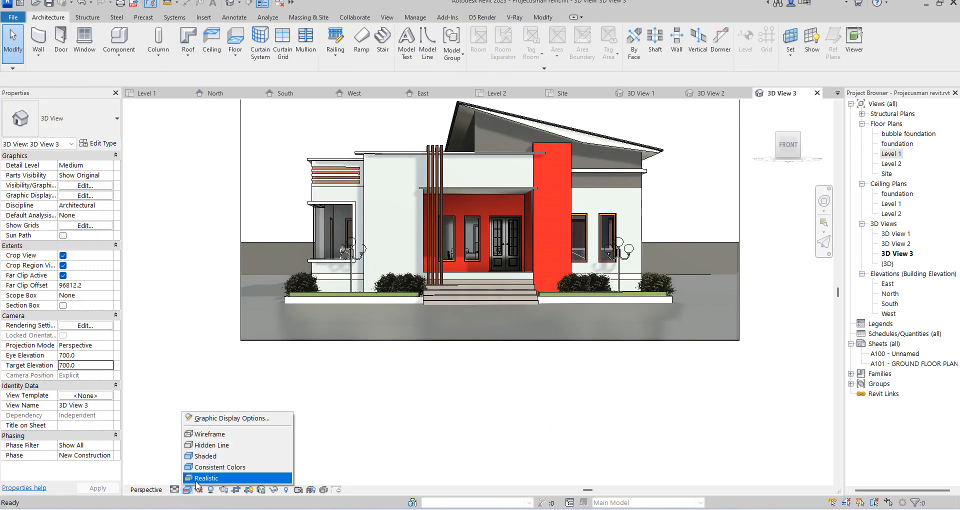
pyautogui.click(213, 418)
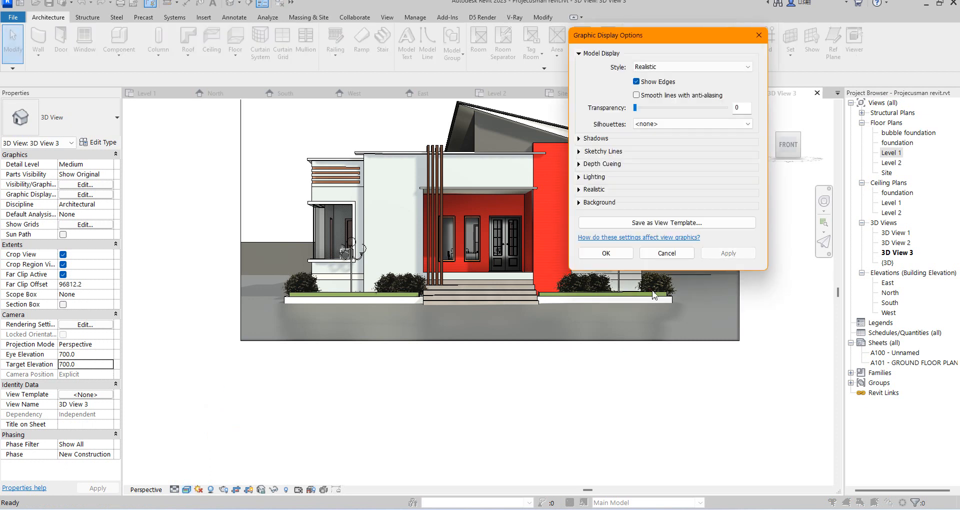
pyautogui.click(579, 202)
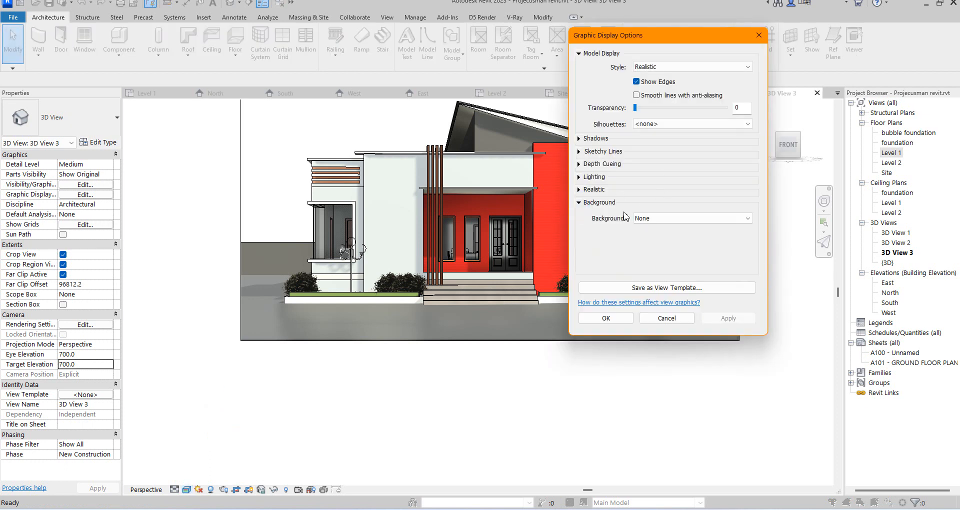
pyautogui.click(667, 219)
pyautogui.click(666, 242)
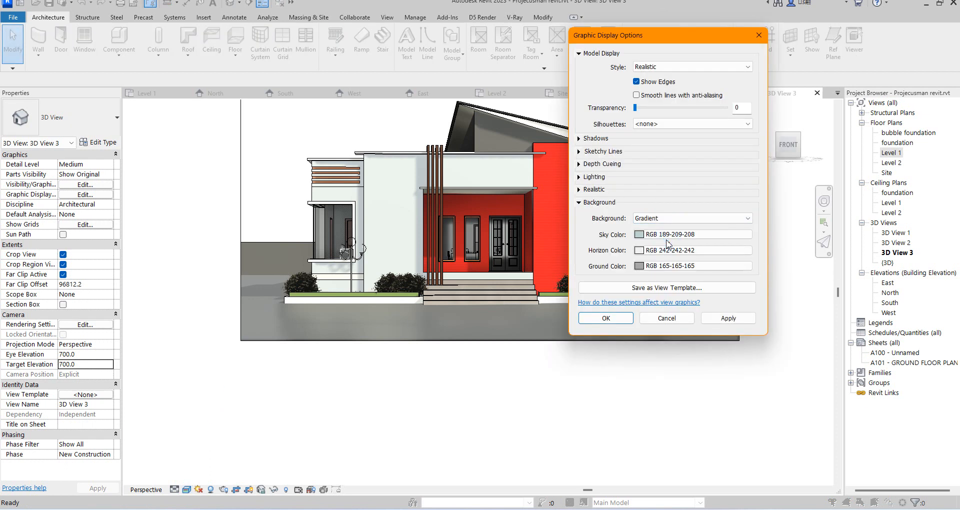
pyautogui.click(681, 216)
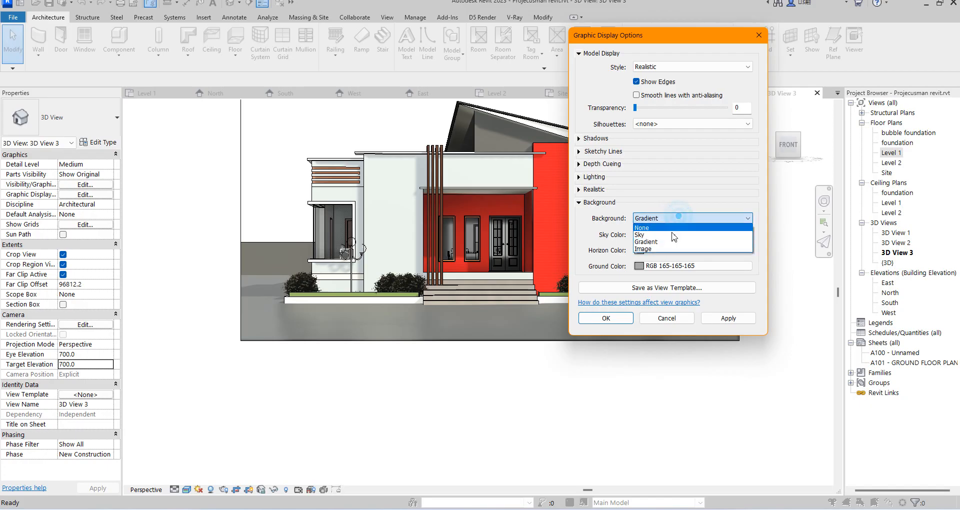
pyautogui.click(641, 235)
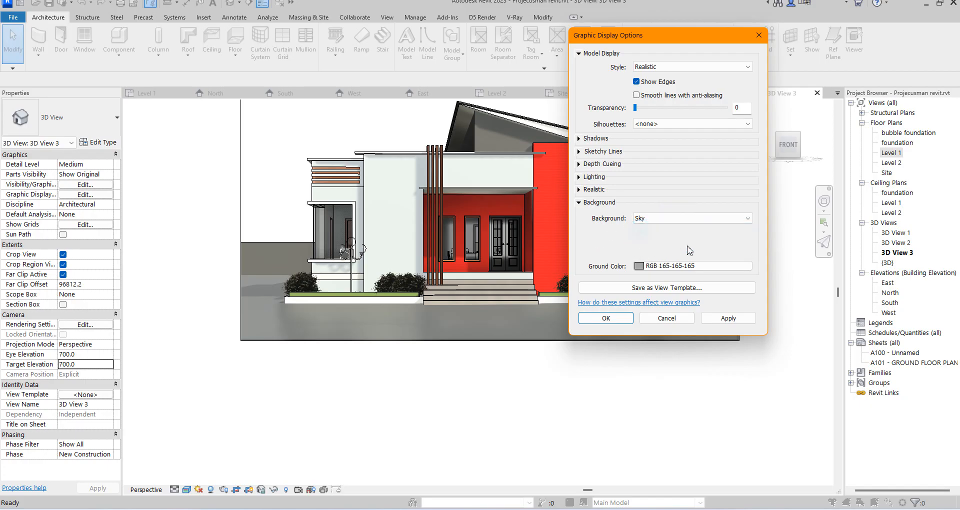
pyautogui.click(737, 321)
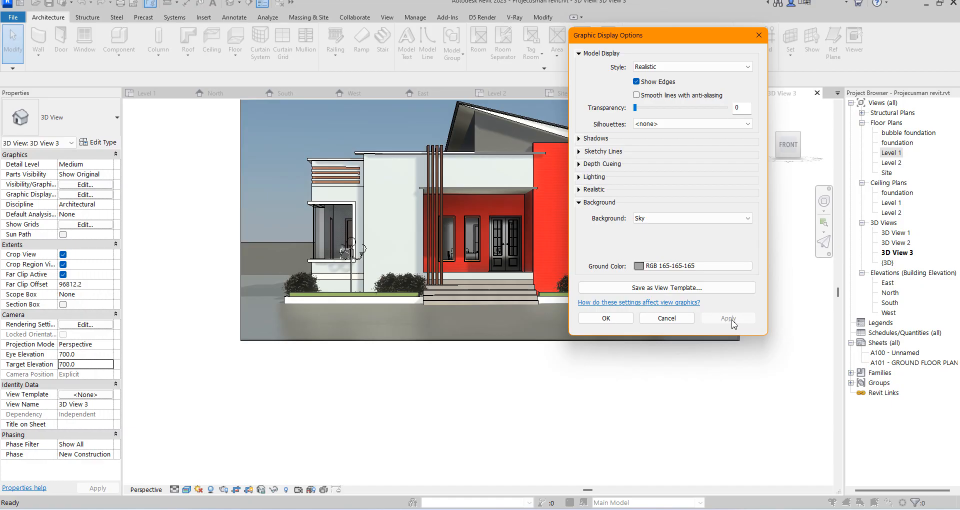
# Step: Set the view's lighting to sun intensity 50 and ambient light 40, and apply both values
pyautogui.moveTo(670, 38); pyautogui.dragTo(762, 113)
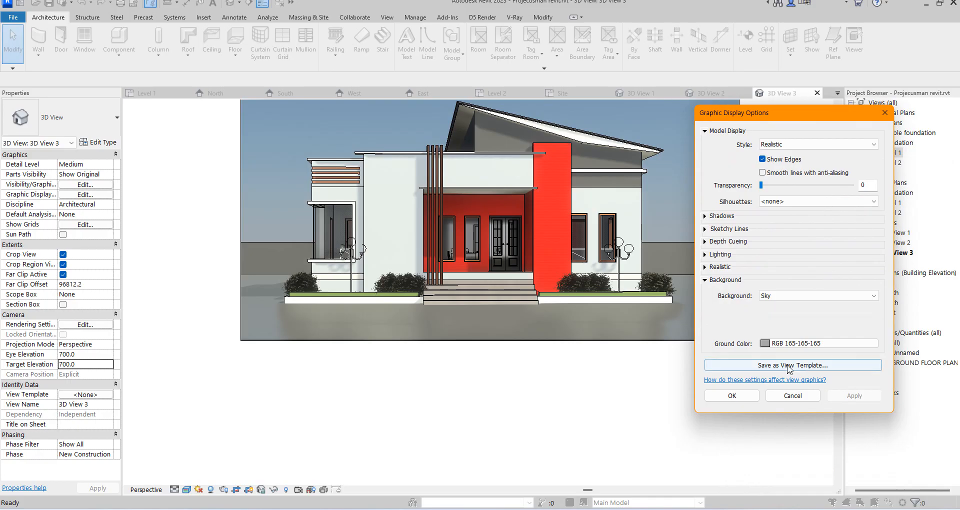
pyautogui.click(705, 254)
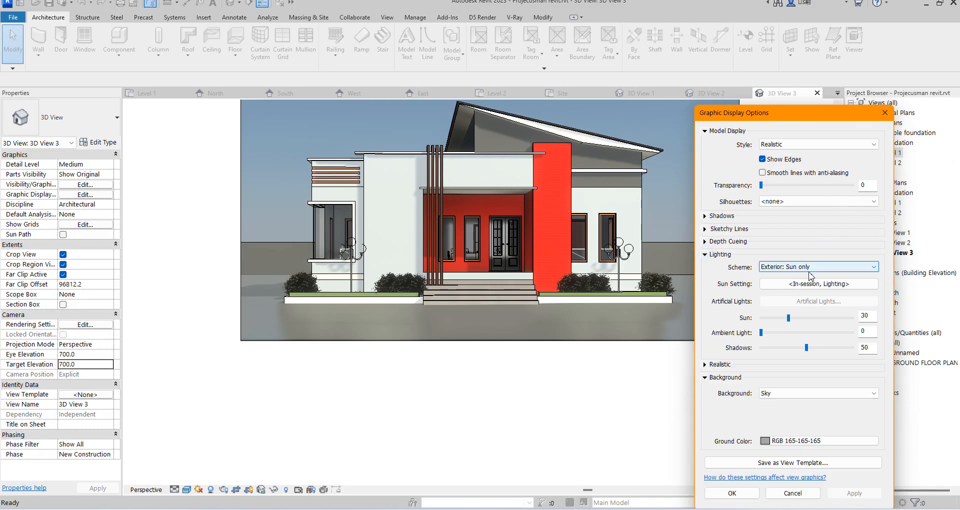
pyautogui.click(798, 317)
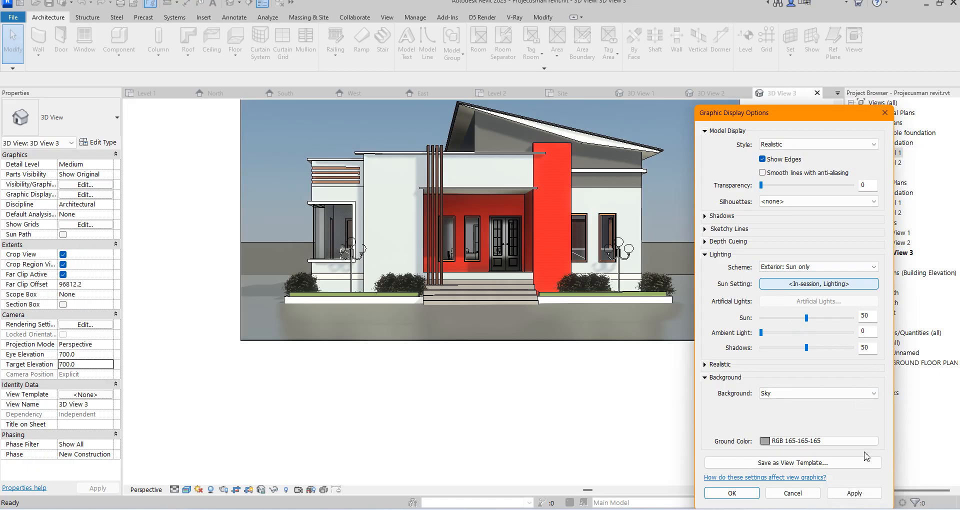
pyautogui.click(860, 494)
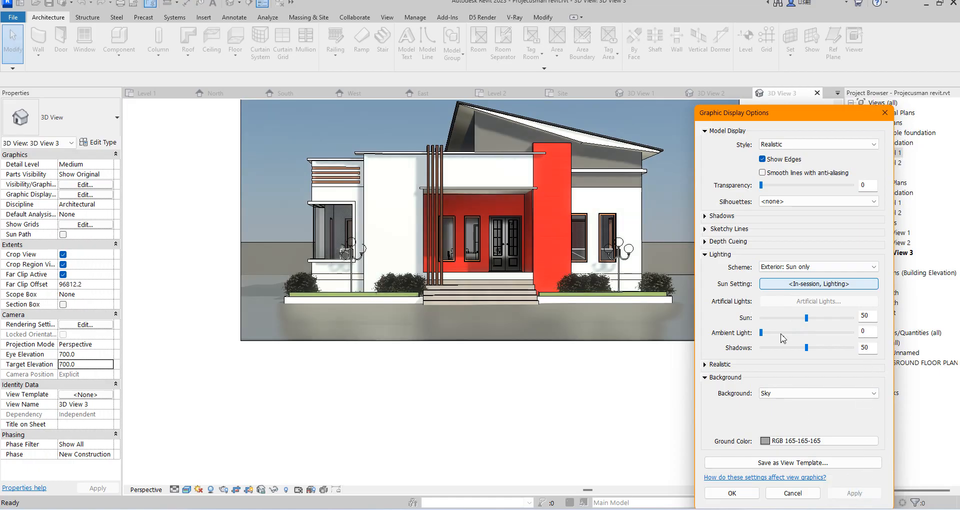
pyautogui.moveTo(761, 333); pyautogui.dragTo(797, 333)
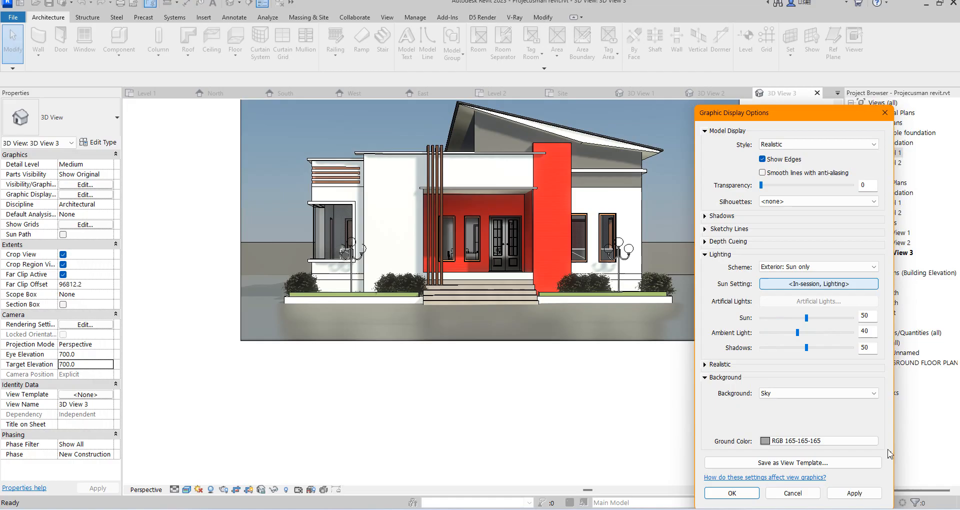
pyautogui.click(865, 494)
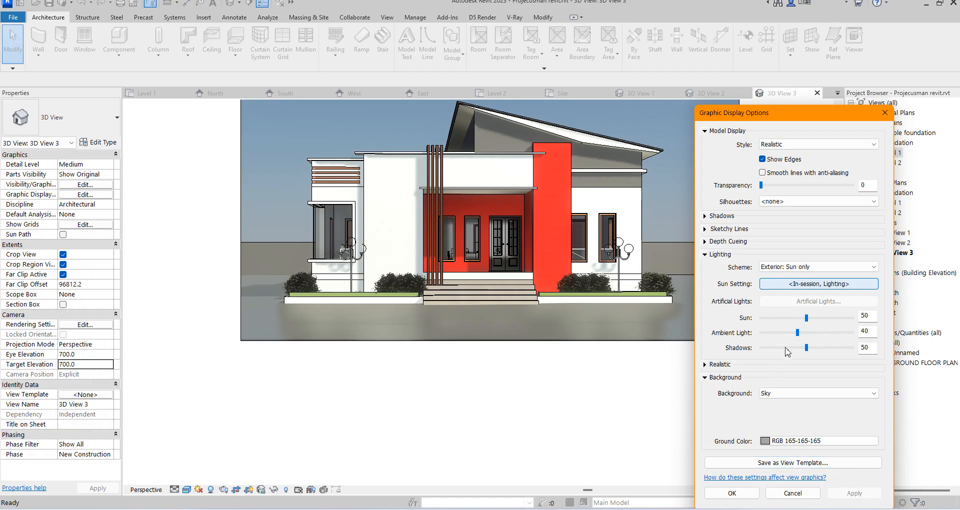
# Step: Set the in-session sun to azimuth 167° and altitude 19° with the ground plane at Level 1, and accept the display options
pyautogui.click(813, 284)
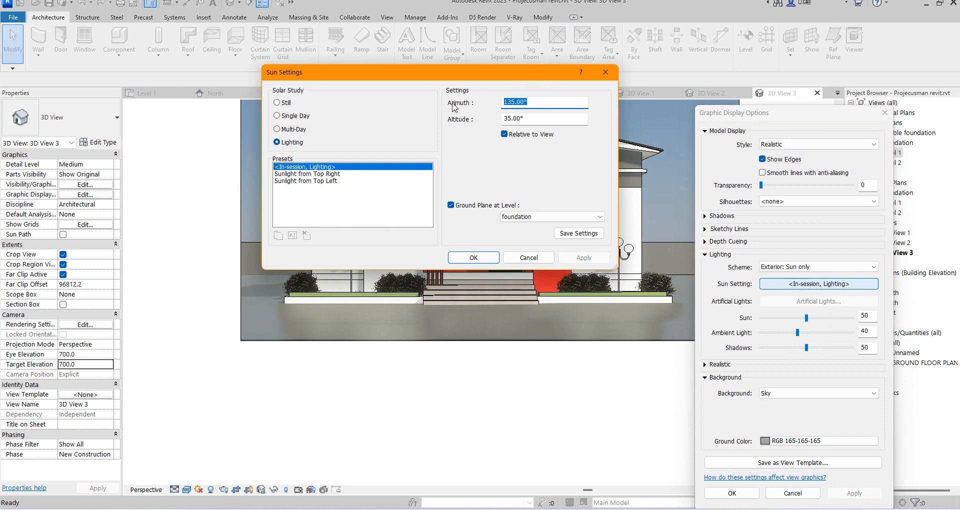
pyautogui.write('167')
pyautogui.click(532, 120)
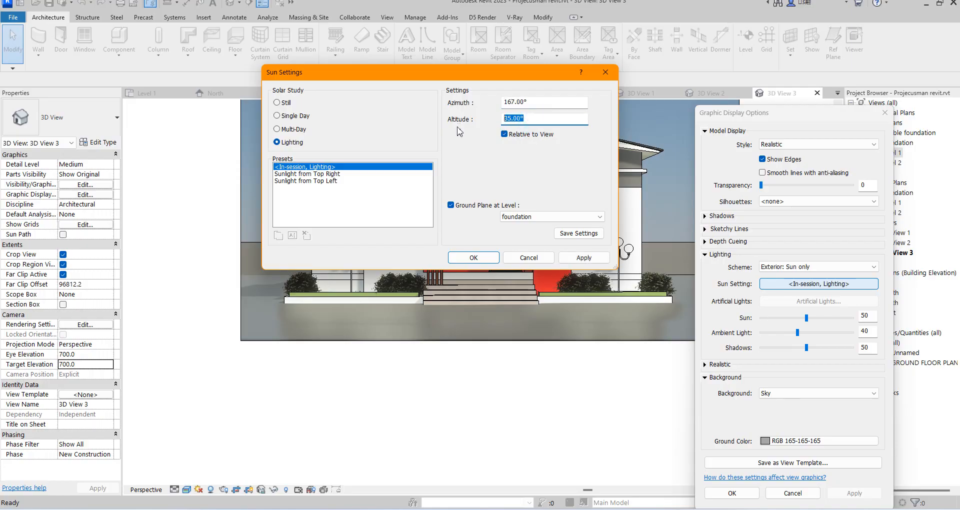
pyautogui.write('19')
pyautogui.click(569, 216)
pyautogui.click(529, 236)
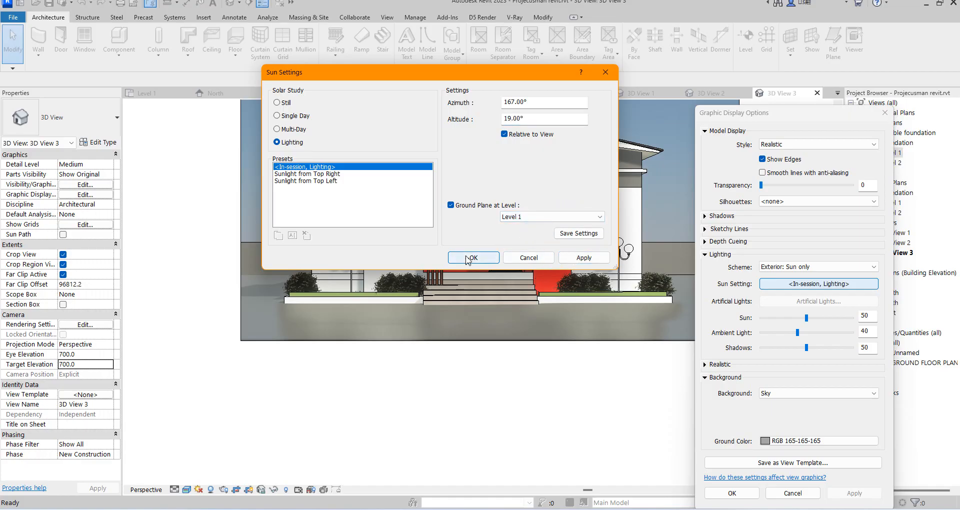
pyautogui.click(466, 256)
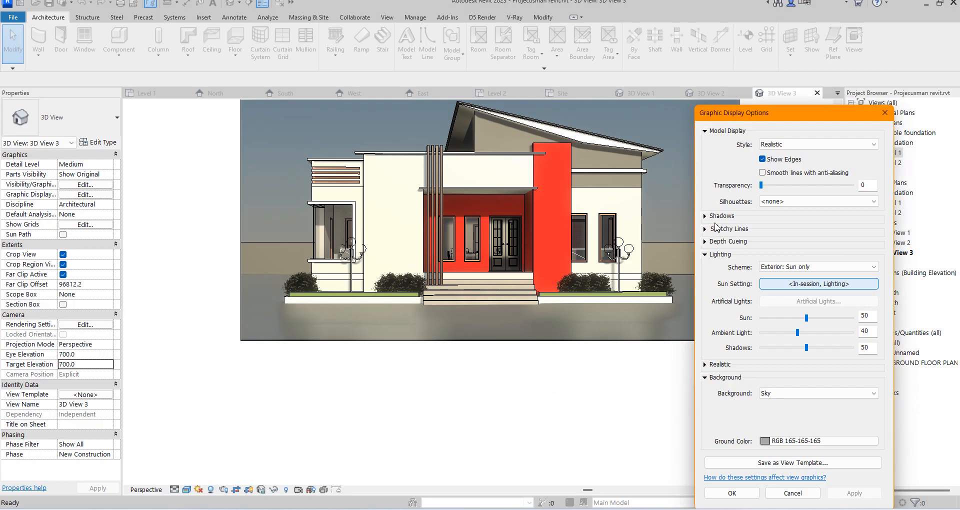
pyautogui.moveTo(788, 116); pyautogui.dragTo(850, 69)
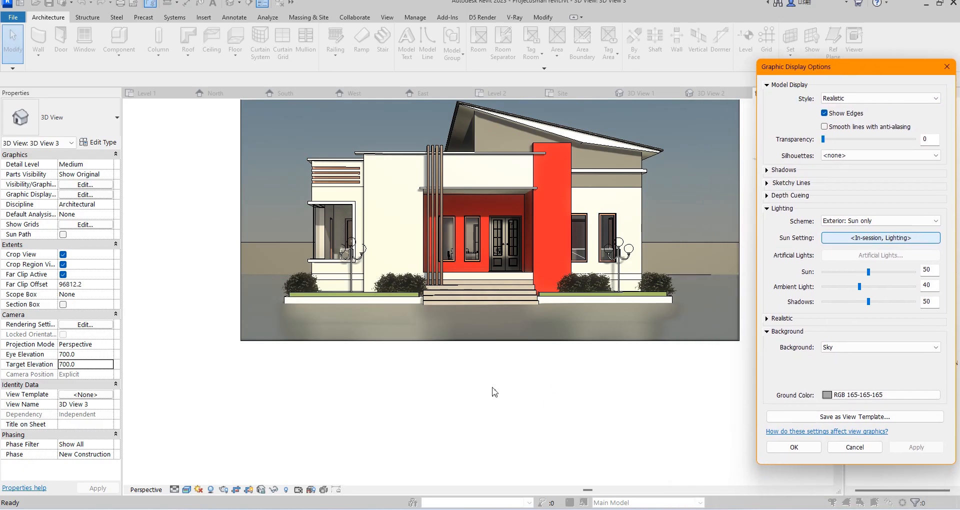
pyautogui.click(794, 447)
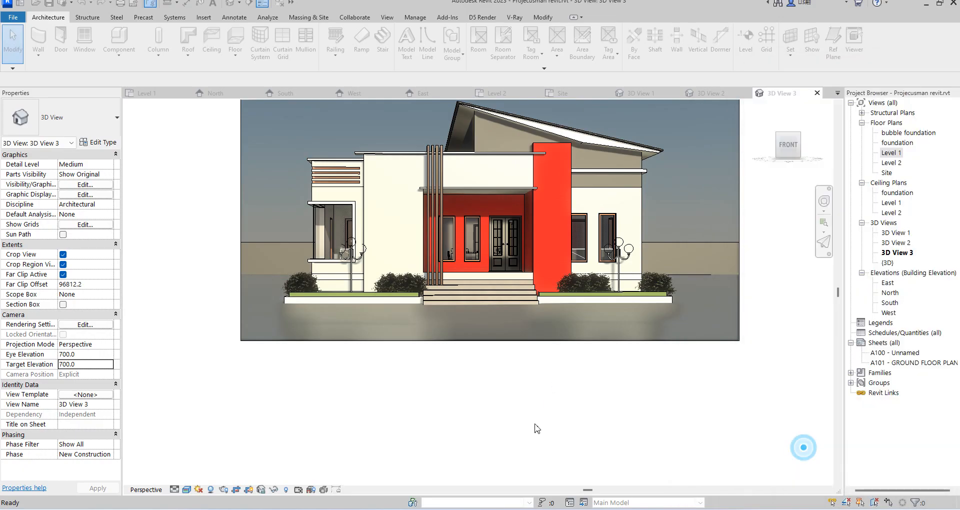
pyautogui.scroll(-2, 534, 424)
pyautogui.scroll(1, 534, 424)
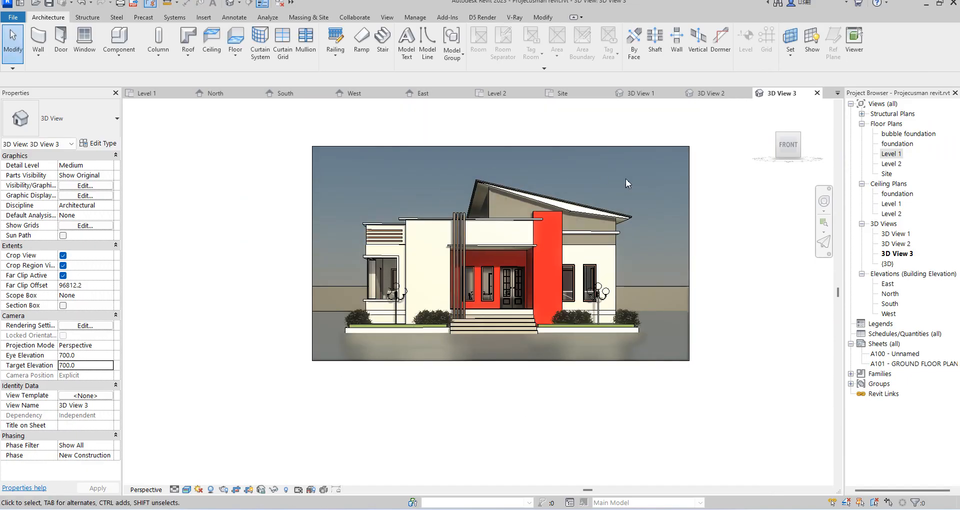
# Step: Turn on the sun path in the front view with the current sun settings, and turn it off again
pyautogui.click(187, 489)
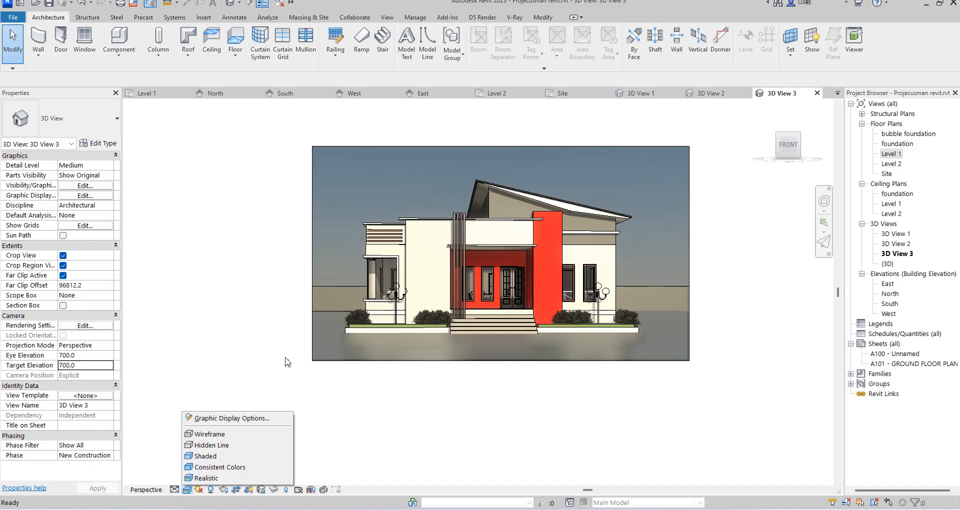
pyautogui.click(176, 338)
pyautogui.click(198, 489)
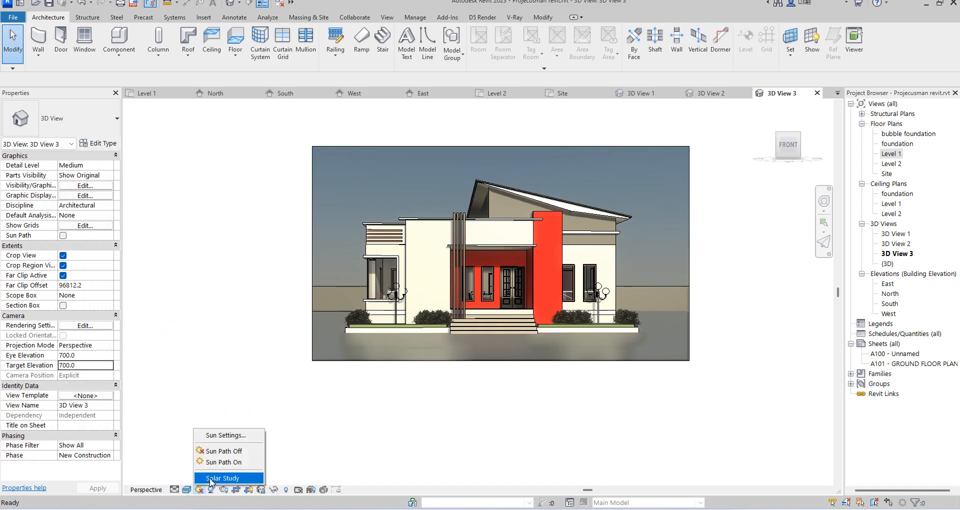
pyautogui.click(225, 462)
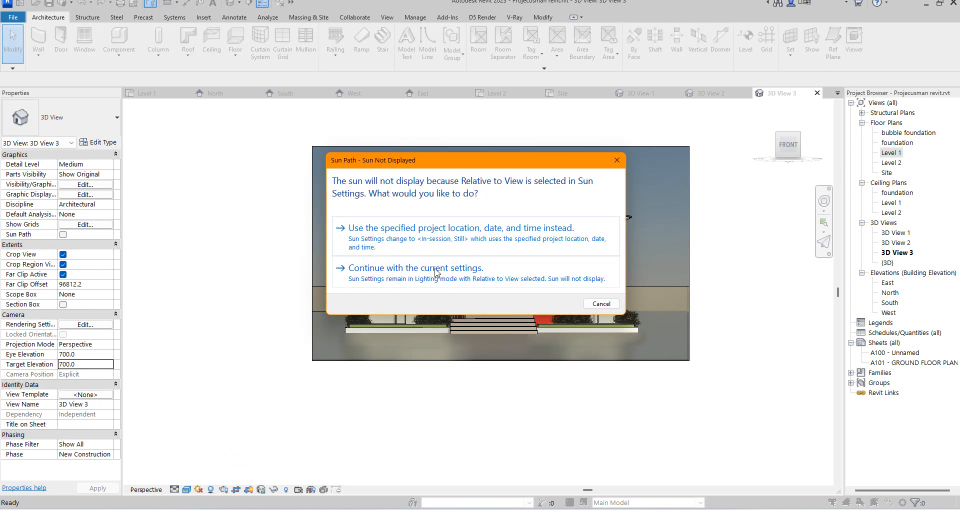
pyautogui.click(490, 274)
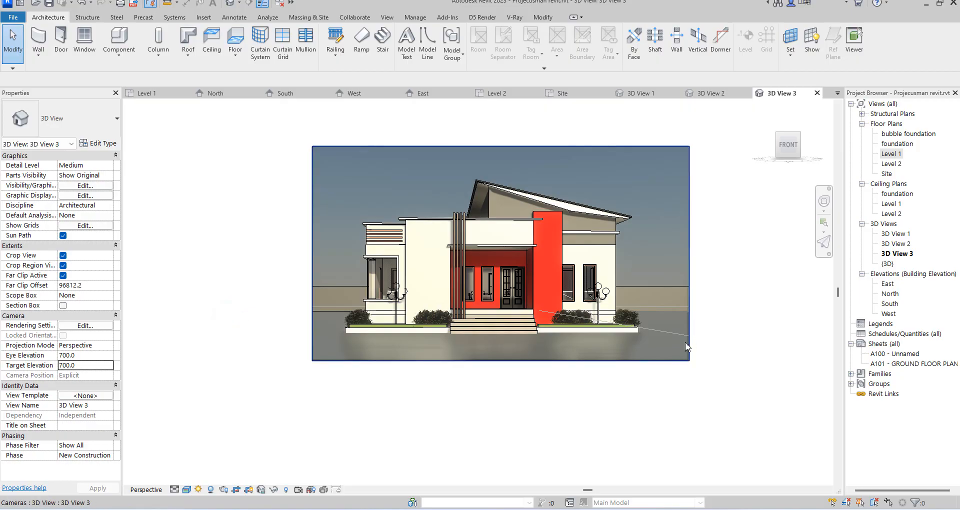
pyautogui.click(198, 489)
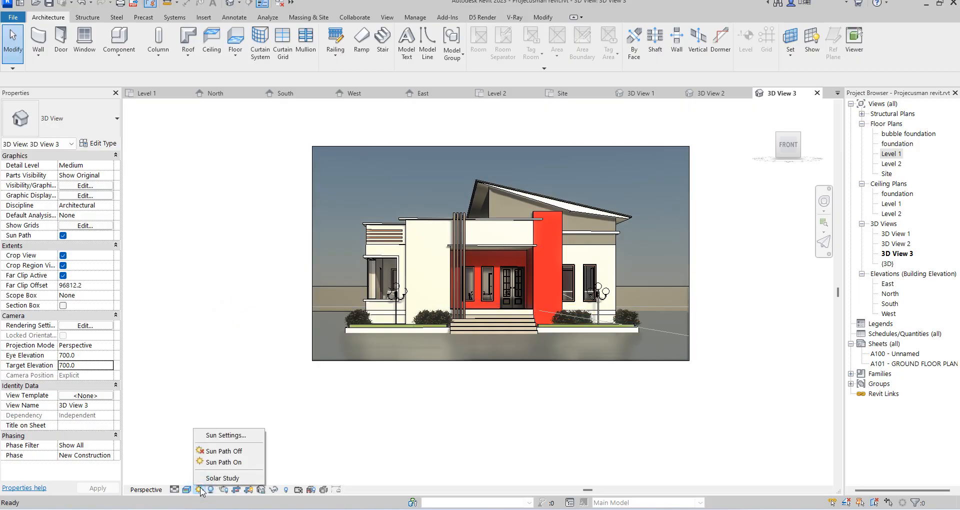
pyautogui.click(226, 452)
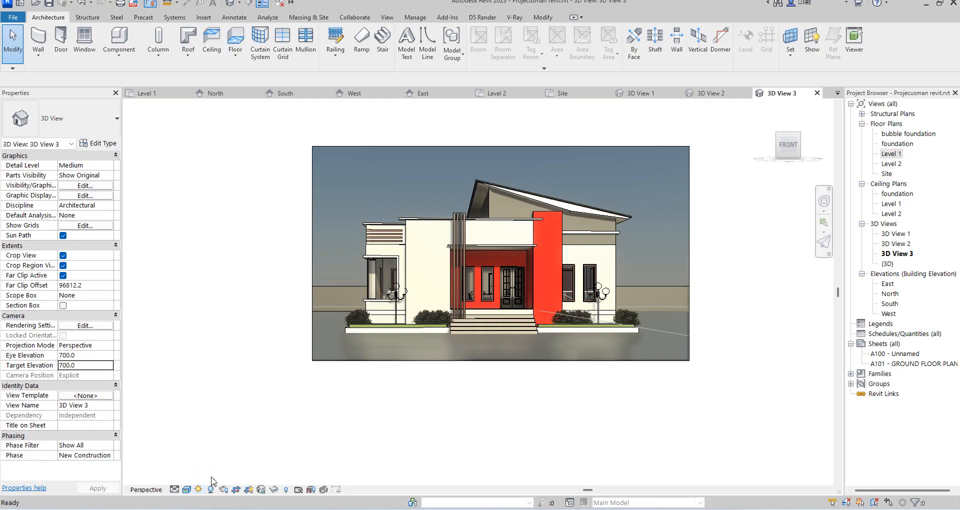
pyautogui.click(199, 489)
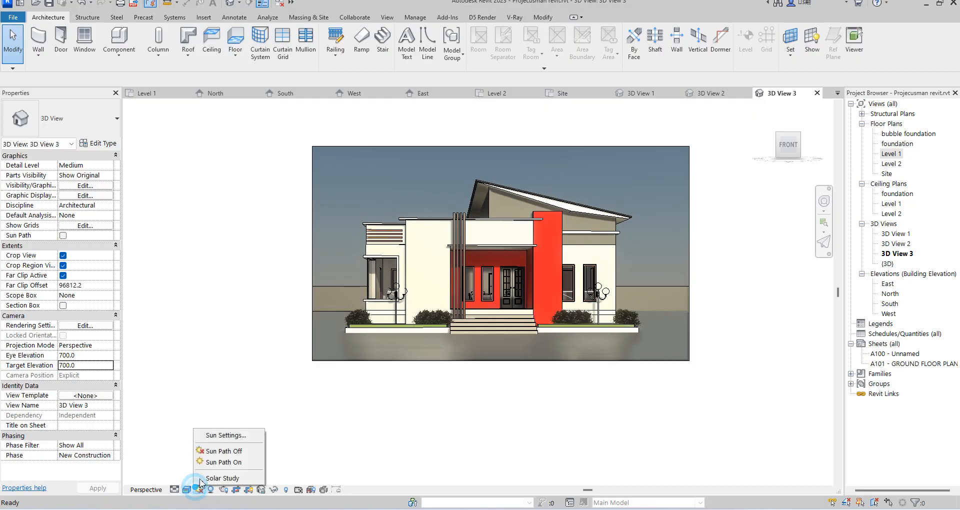
pyautogui.click(223, 436)
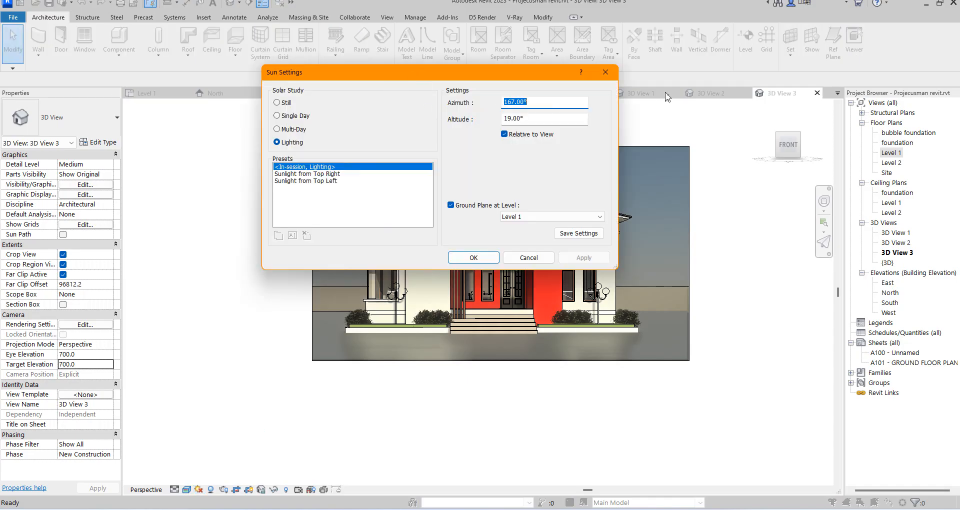
pyautogui.click(602, 76)
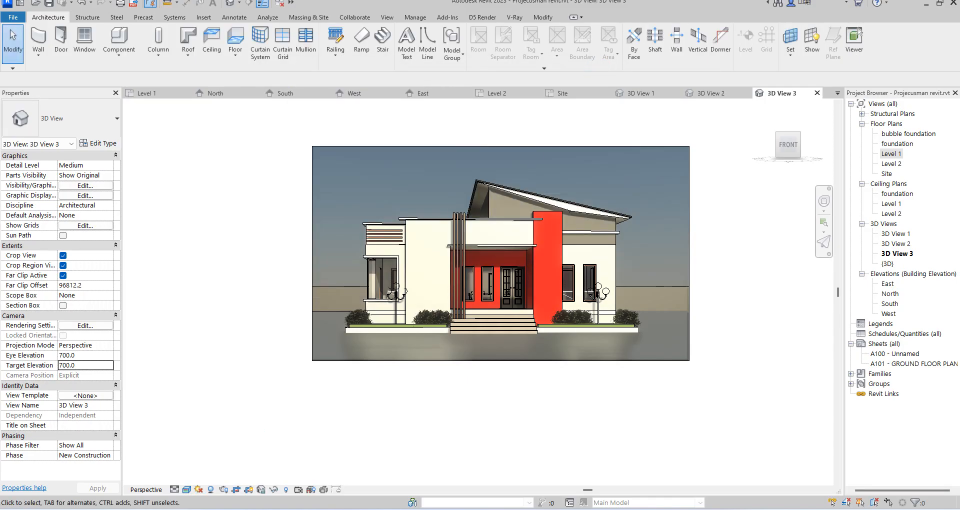
# Step: Change the front camera view's background to Gradient in the graphic display options
pyautogui.click(188, 490)
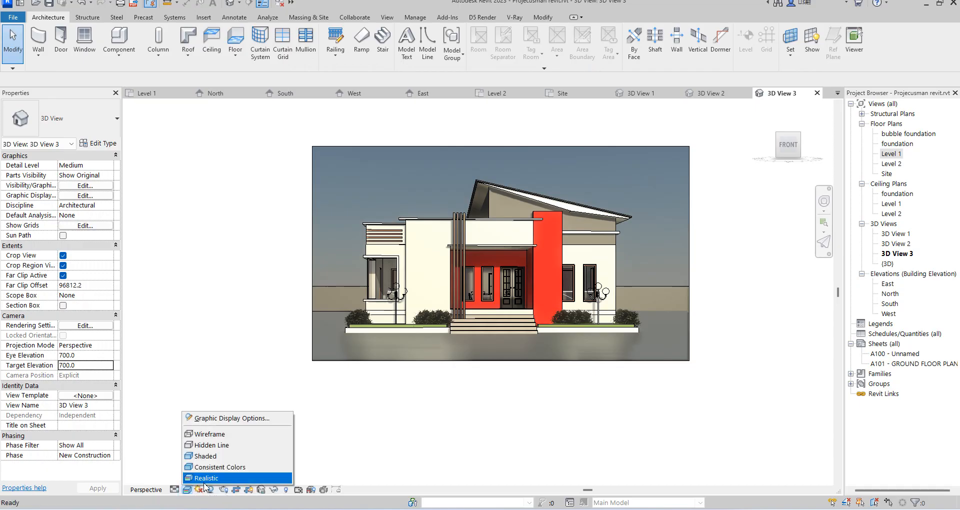
pyautogui.click(234, 419)
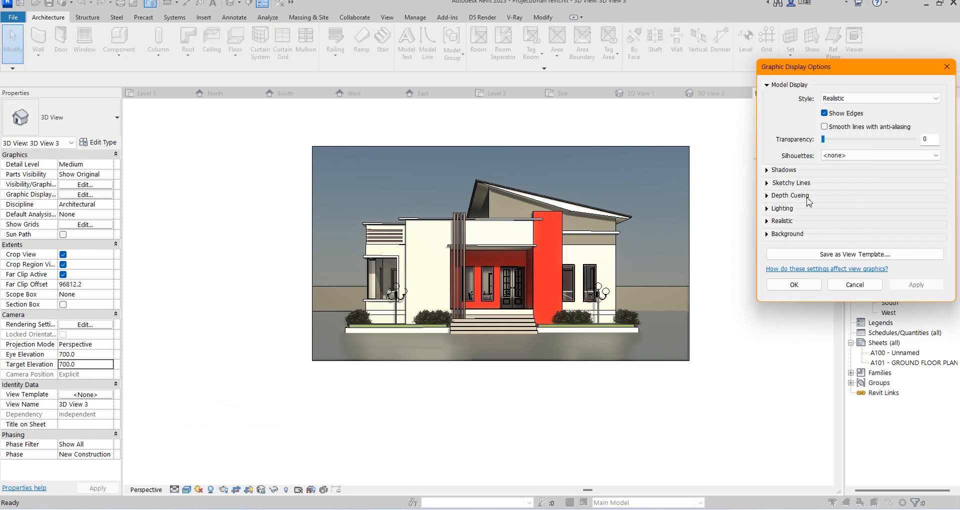
pyautogui.click(769, 234)
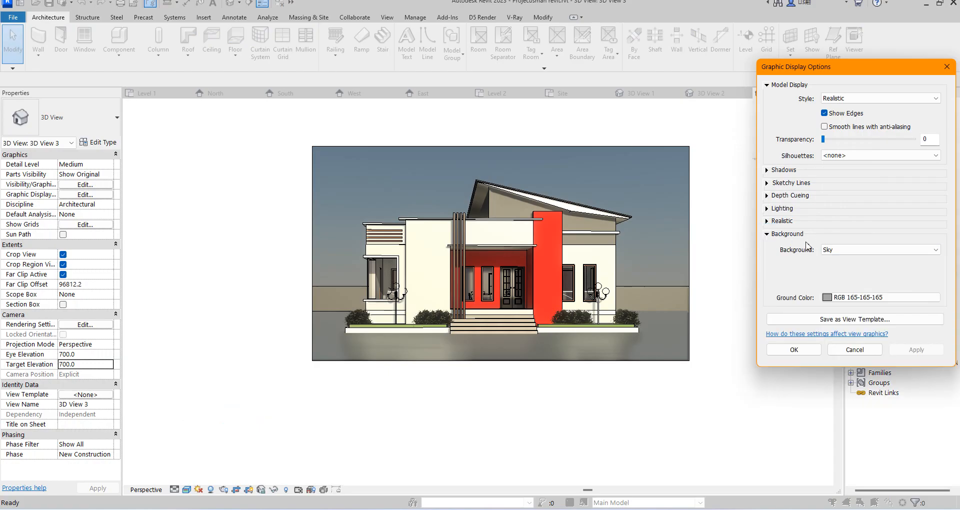
pyautogui.click(850, 251)
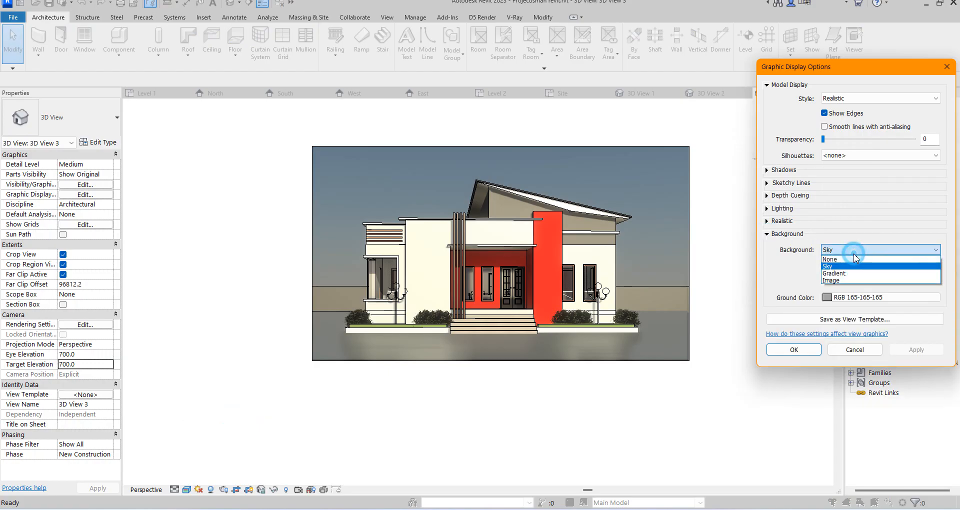
pyautogui.click(835, 274)
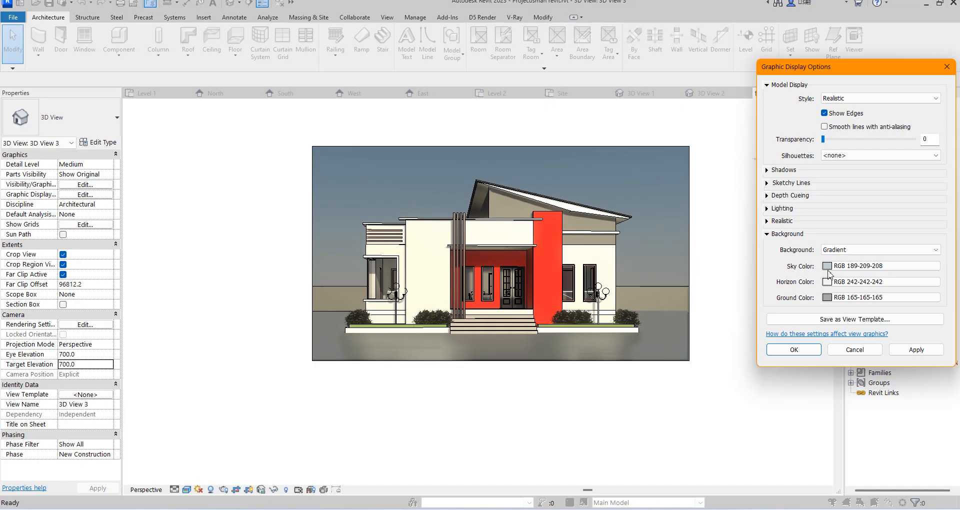
# Step: Set the gradient's sky color to light blue RGB 185-220-255, then apply and accept the display options
pyautogui.click(827, 266)
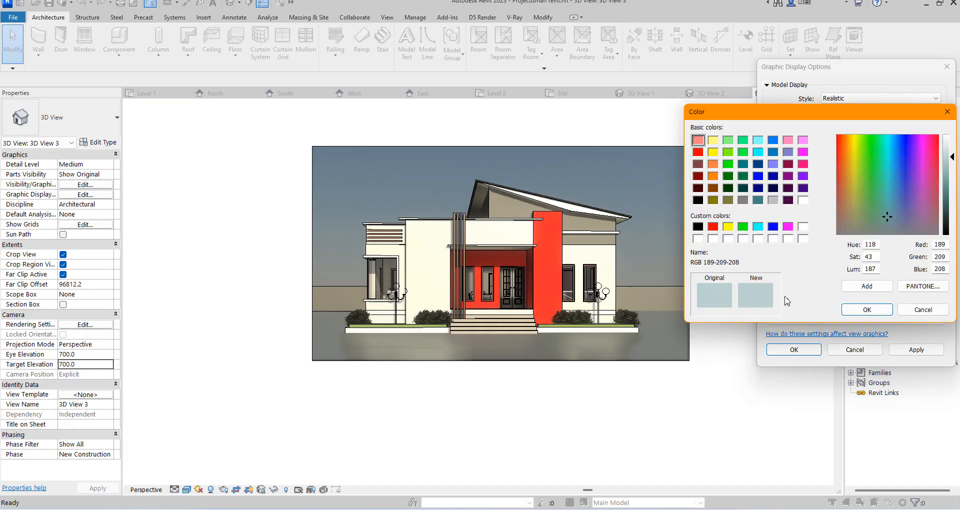
pyautogui.click(902, 149)
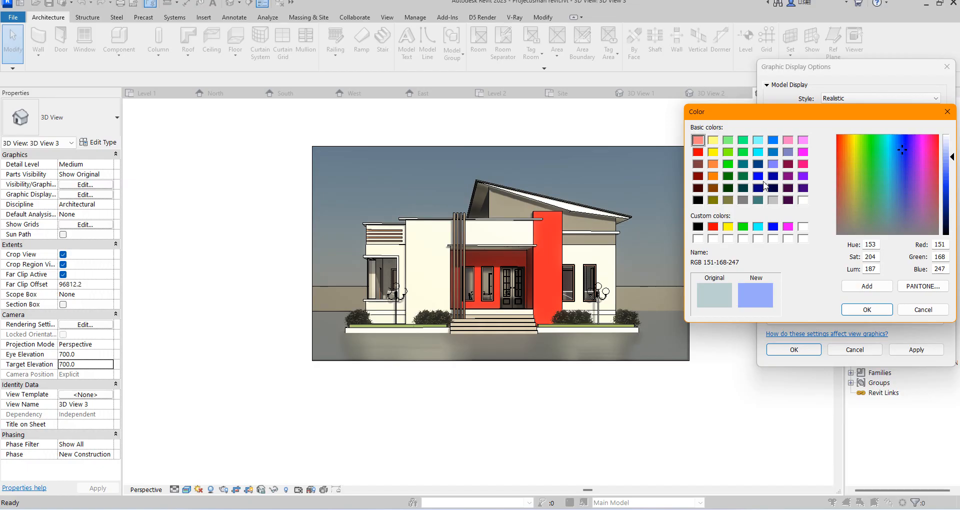
pyautogui.click(773, 176)
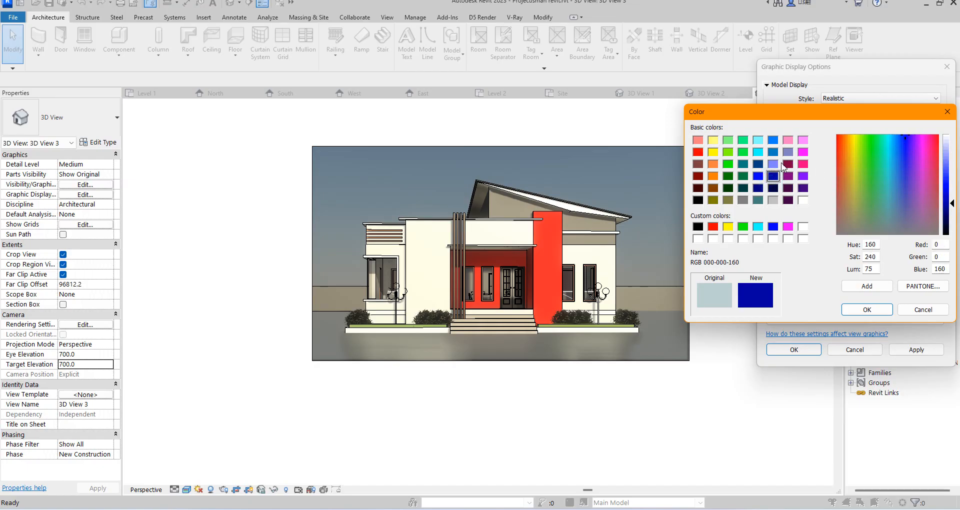
pyautogui.click(771, 165)
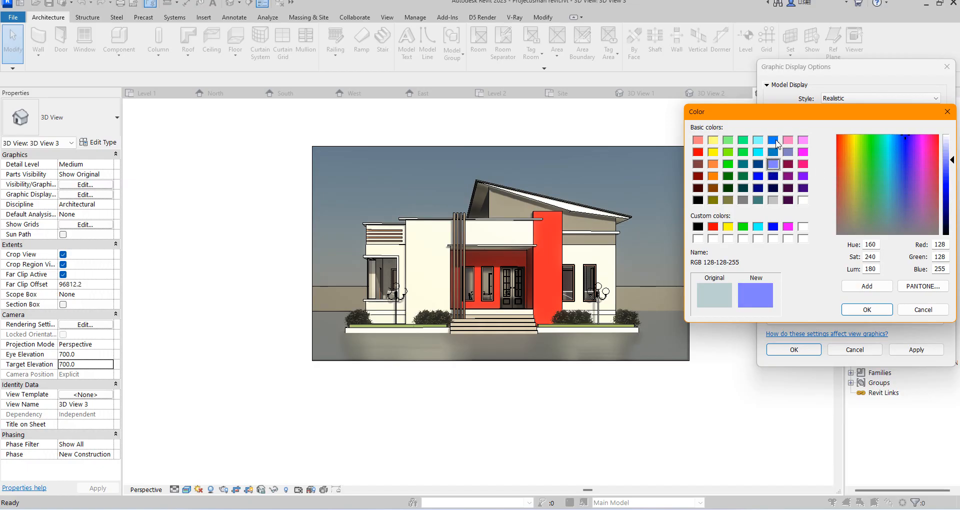
pyautogui.click(773, 140)
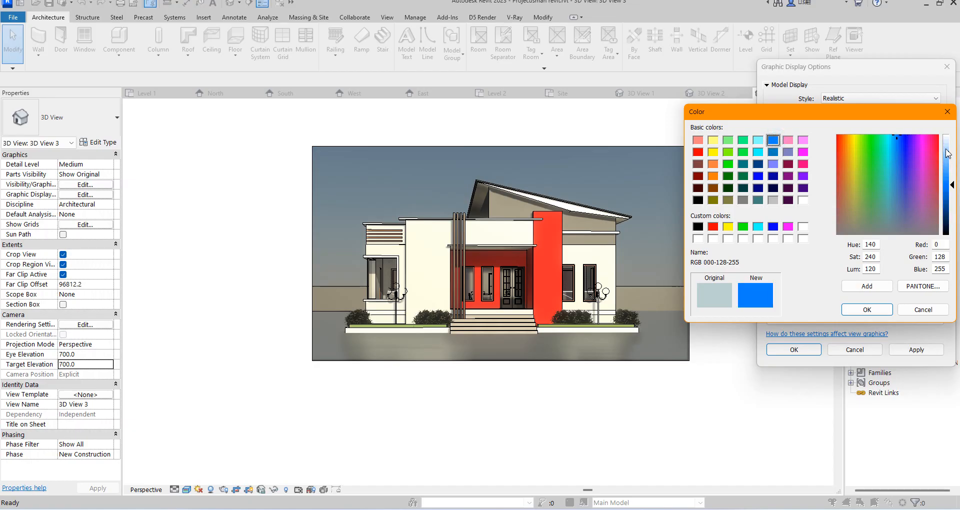
pyautogui.click(946, 148)
pyautogui.click(866, 310)
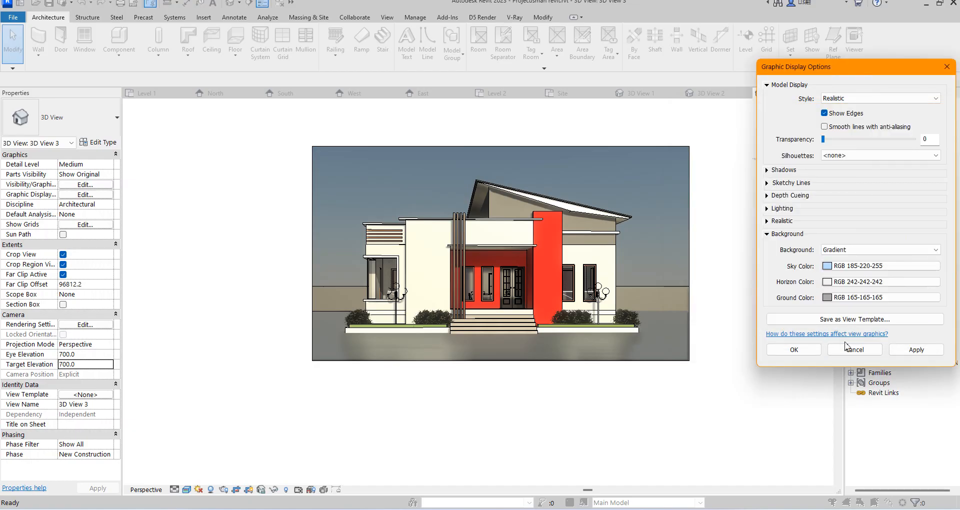
pyautogui.click(912, 350)
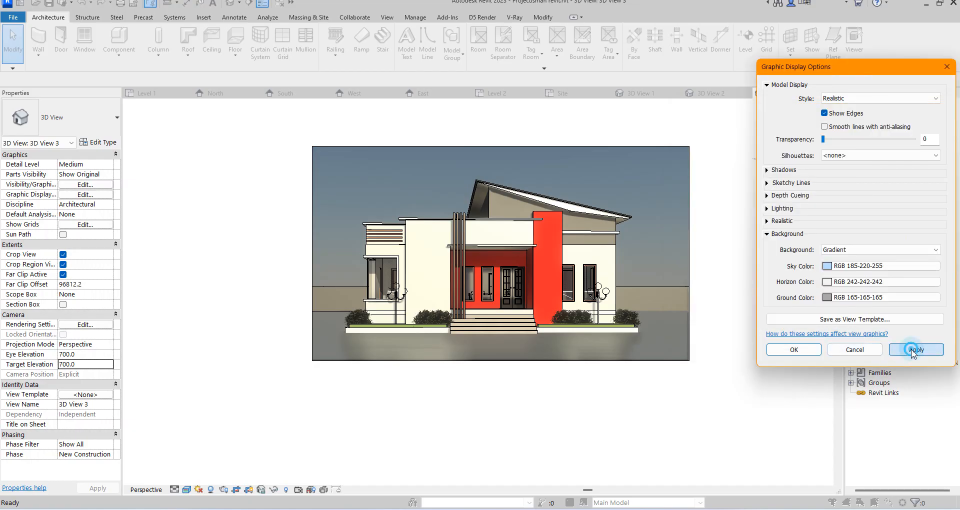
pyautogui.click(794, 349)
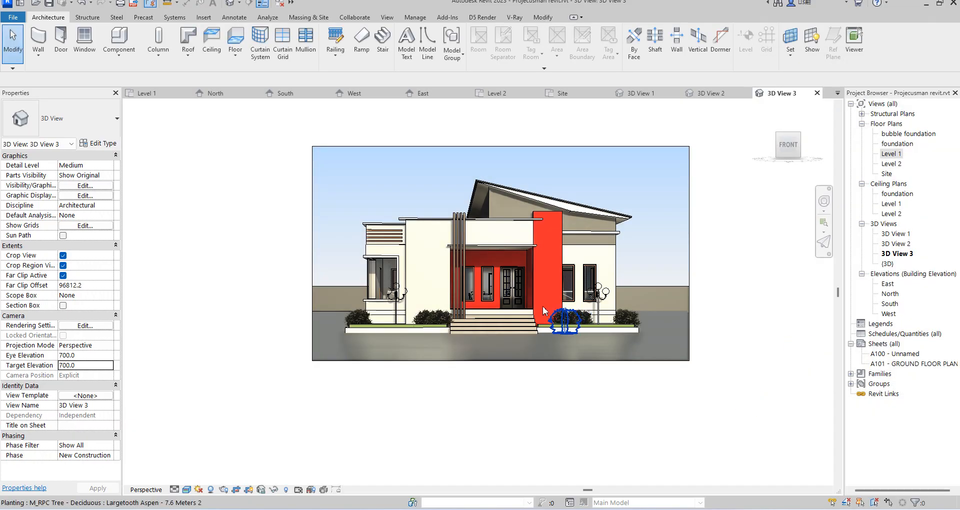
# Step: Hide the front view's crop region and zoom the view to fit
pyautogui.scroll(1, 542, 304)
pyautogui.scroll(-1, 566, 334)
pyautogui.click(743, 372)
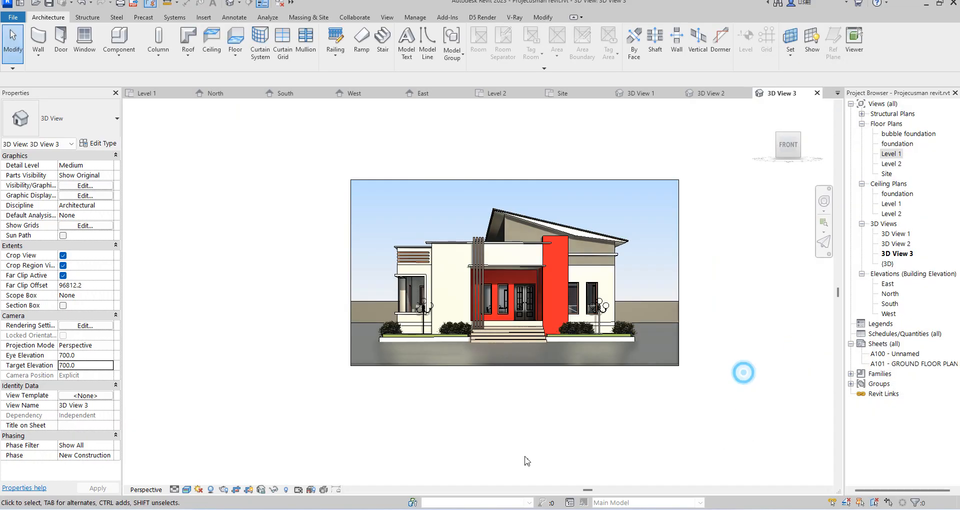
pyautogui.click(250, 492)
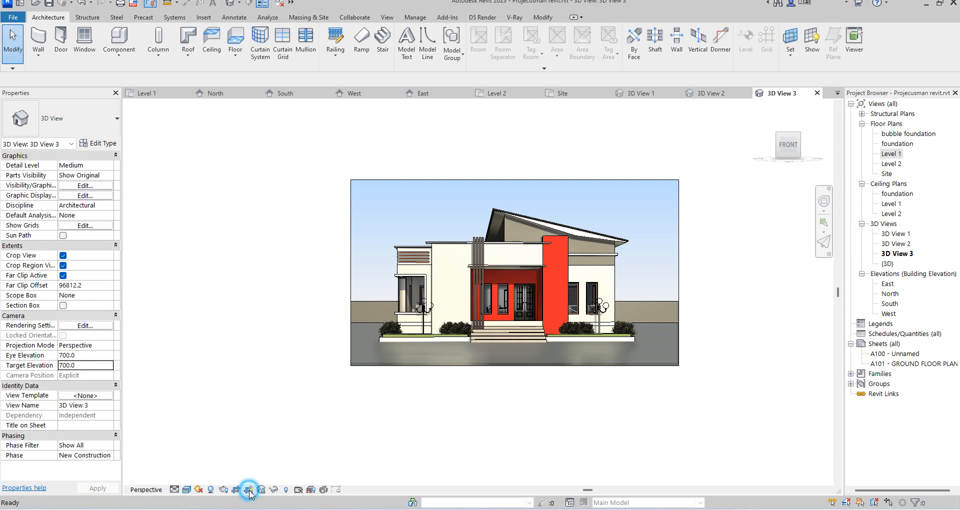
pyautogui.rightClick(760, 305)
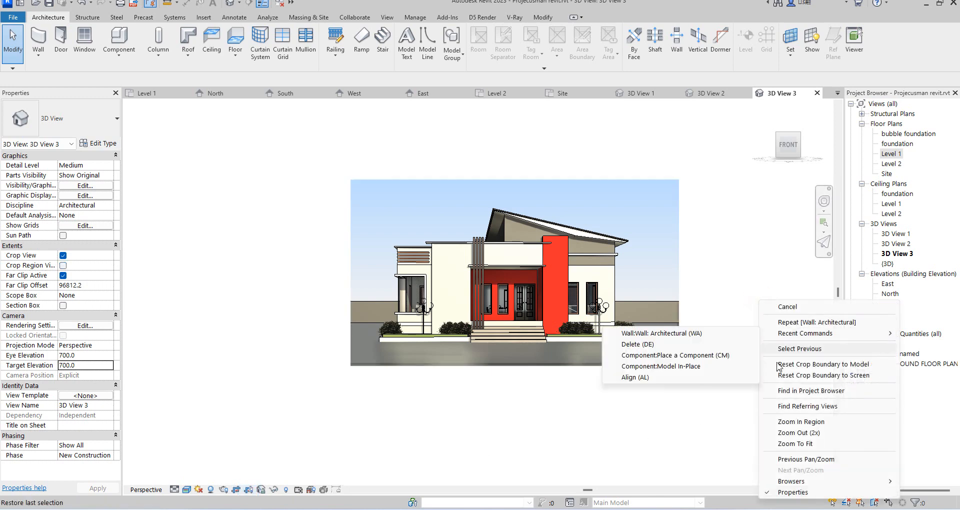
pyautogui.click(799, 444)
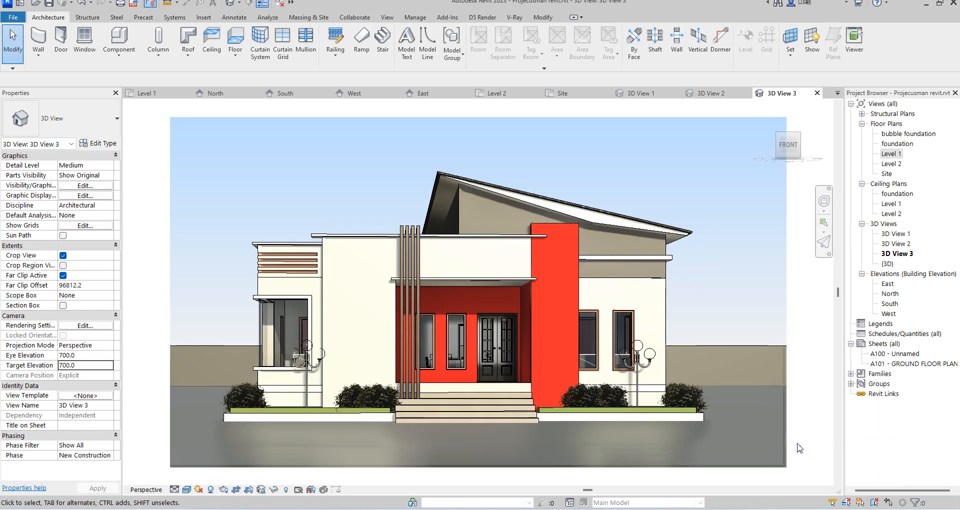
pyautogui.click(810, 332)
pyautogui.scroll(-2, 639, 329)
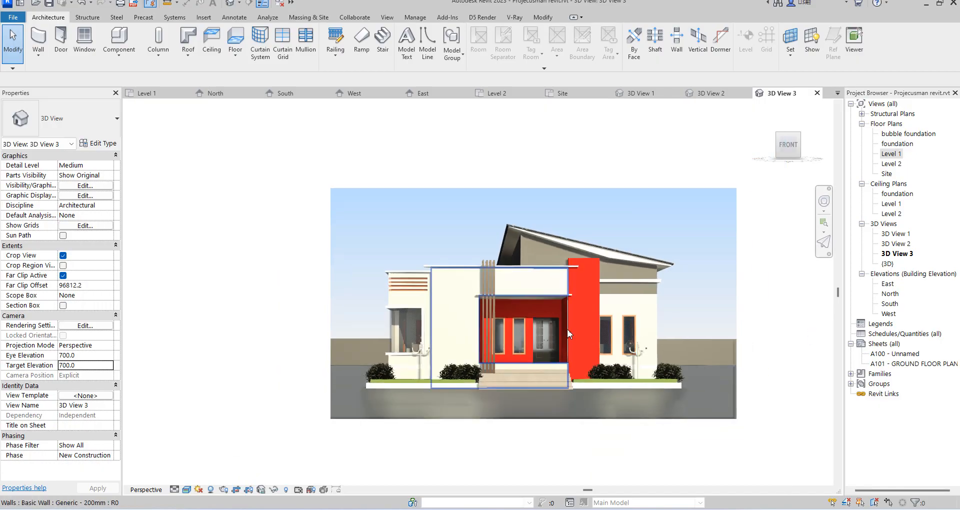
pyautogui.scroll(1, 360, 338)
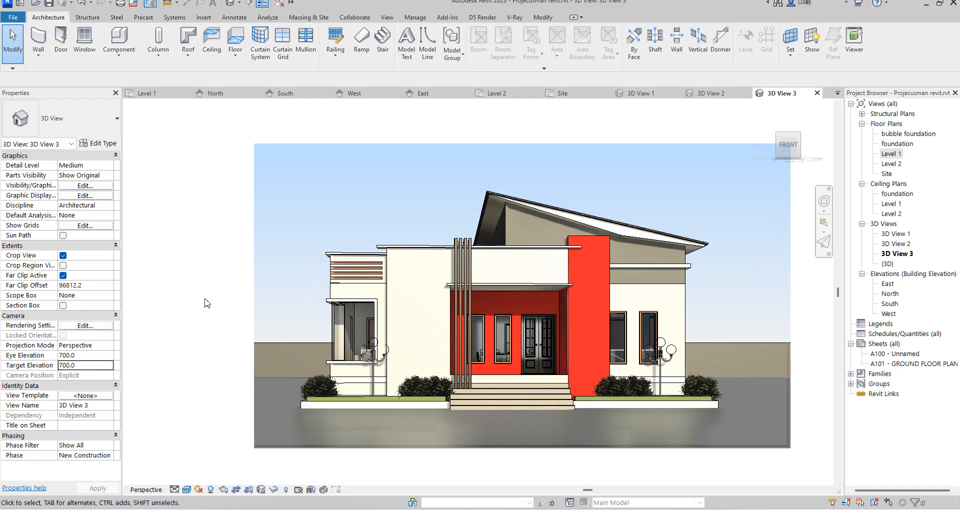
pyautogui.scroll(1, 203, 289)
pyautogui.rightClick(206, 340)
pyautogui.click(285, 426)
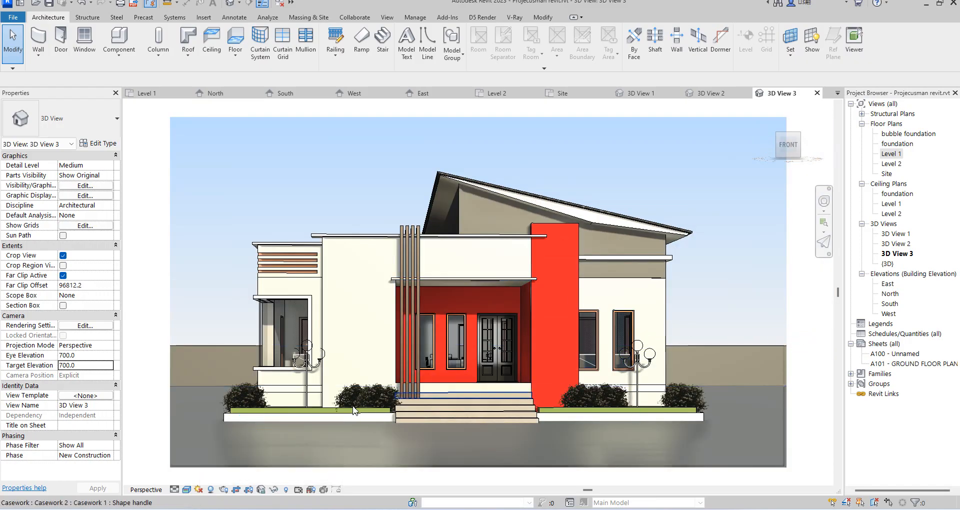
# Step: Open the Level 1 floor plan and examine the room layout around the master room
pyautogui.doubleClick(891, 154)
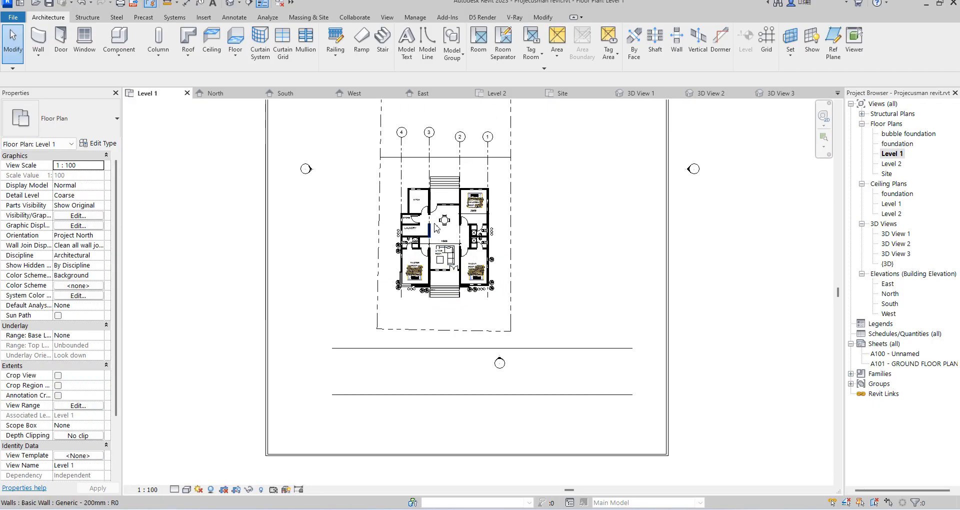
pyautogui.scroll(5, 434, 228)
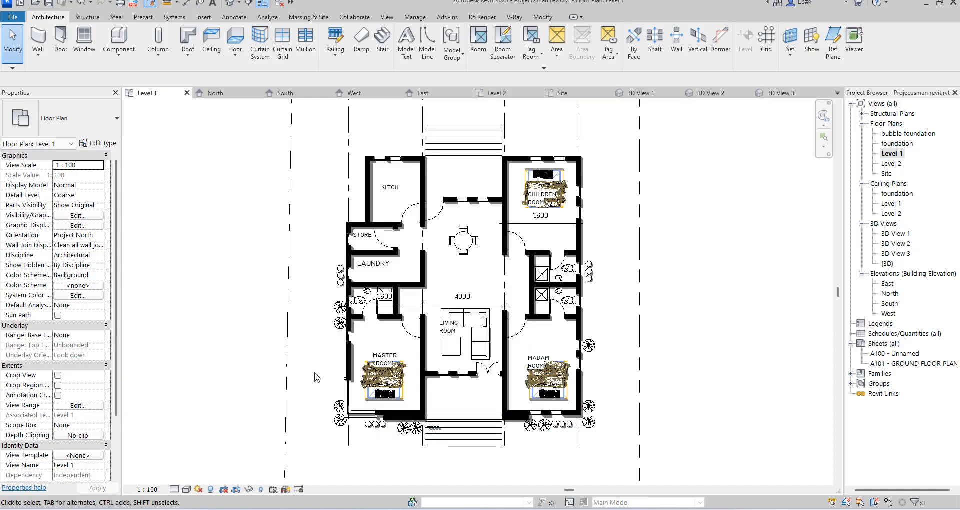
pyautogui.click(371, 349)
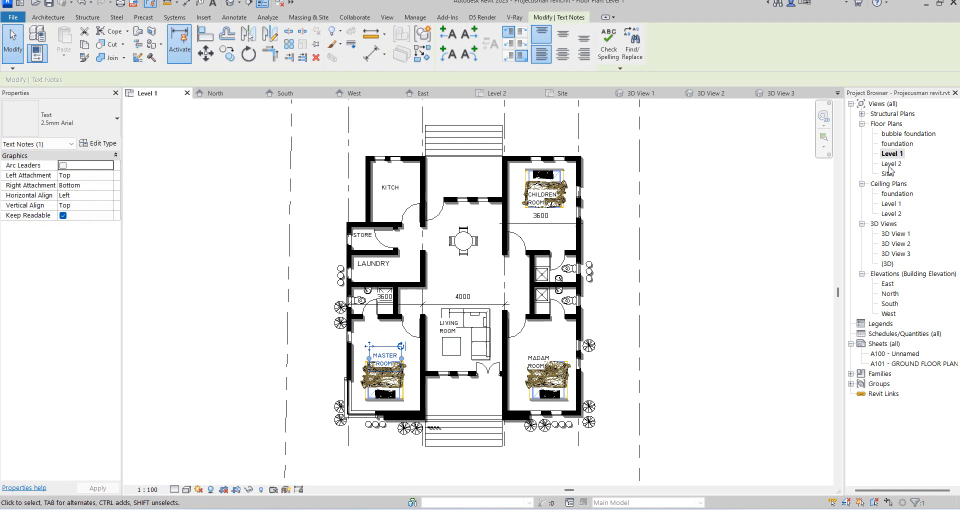
# Step: Open the default {3D} view and save the project
pyautogui.doubleClick(893, 263)
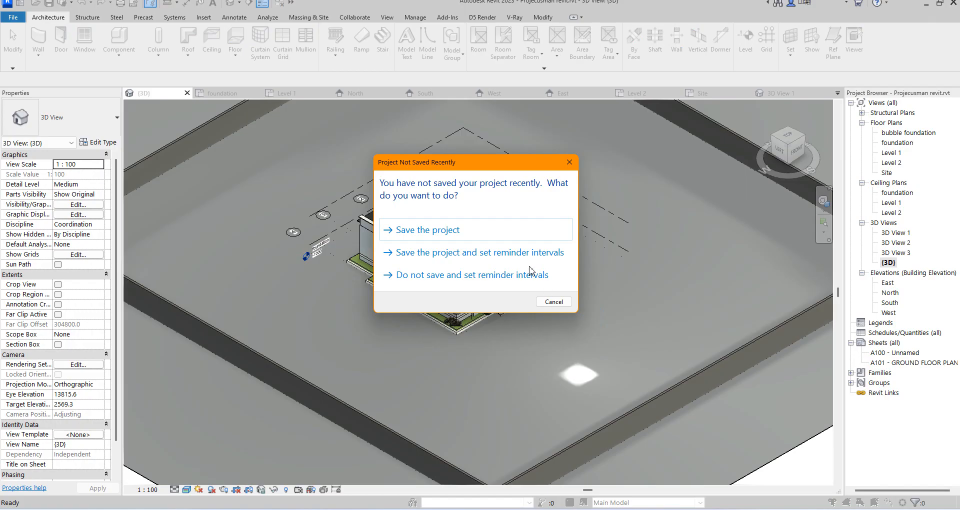
pyautogui.click(440, 229)
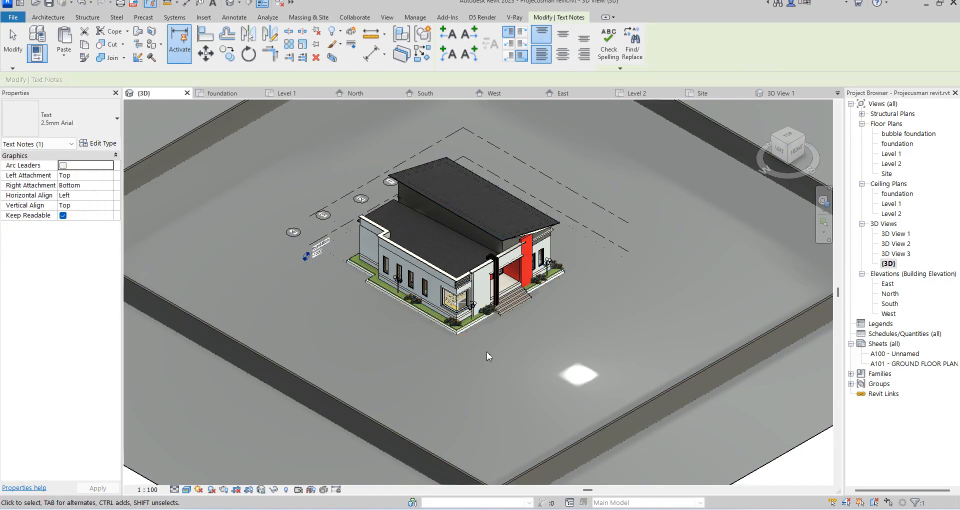
# Step: Examine the house exterior in the {3D} view from the front corners and from a lower front angle
pyautogui.scroll(5, 465, 307)
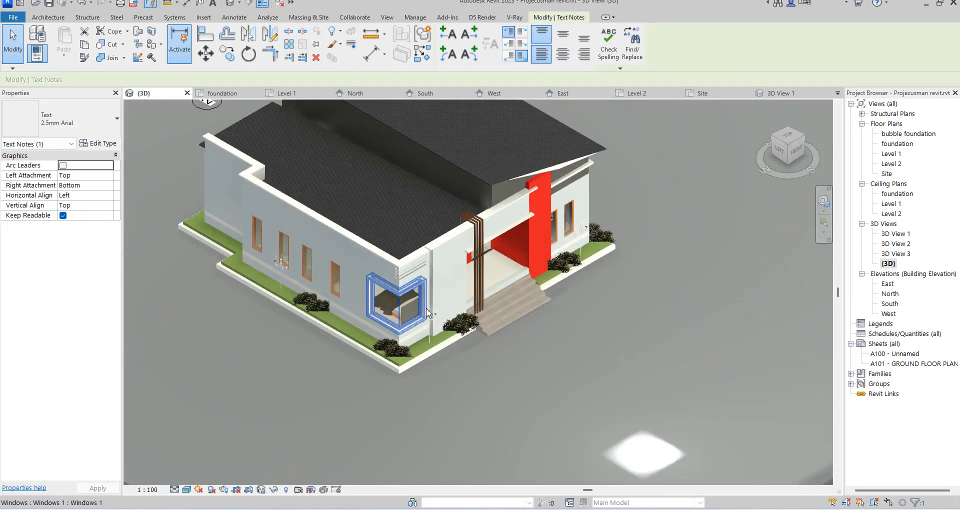
pyautogui.scroll(-2, 577, 397)
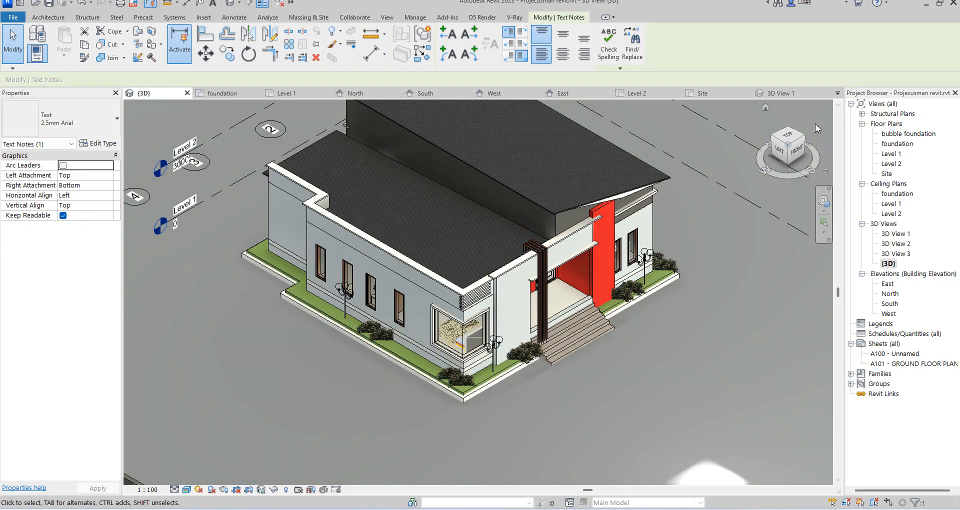
pyautogui.moveTo(787, 147)
pyautogui.mouseDown()
pyautogui.moveTo(609, 132)
pyautogui.moveTo(595, 155)
pyautogui.mouseUp()
pyautogui.scroll(-3, 797, 355)
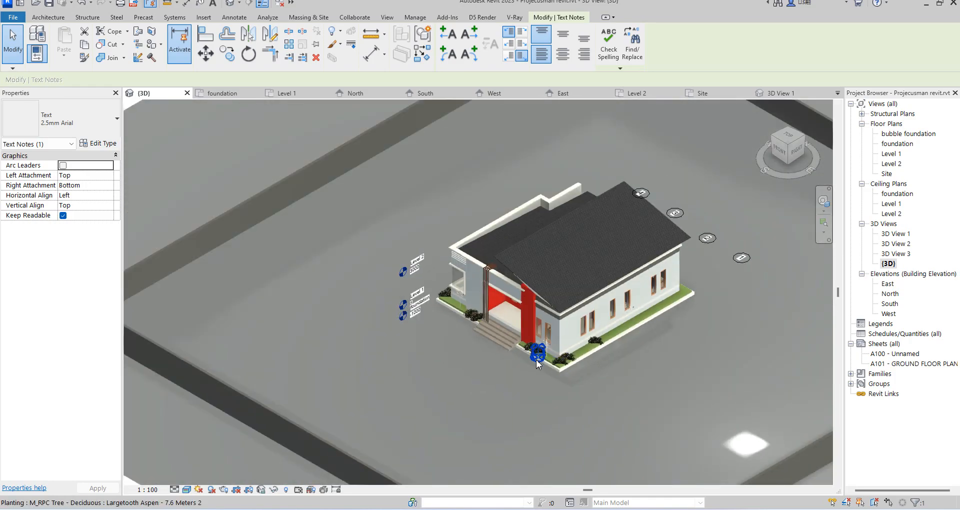
pyautogui.scroll(4, 687, 316)
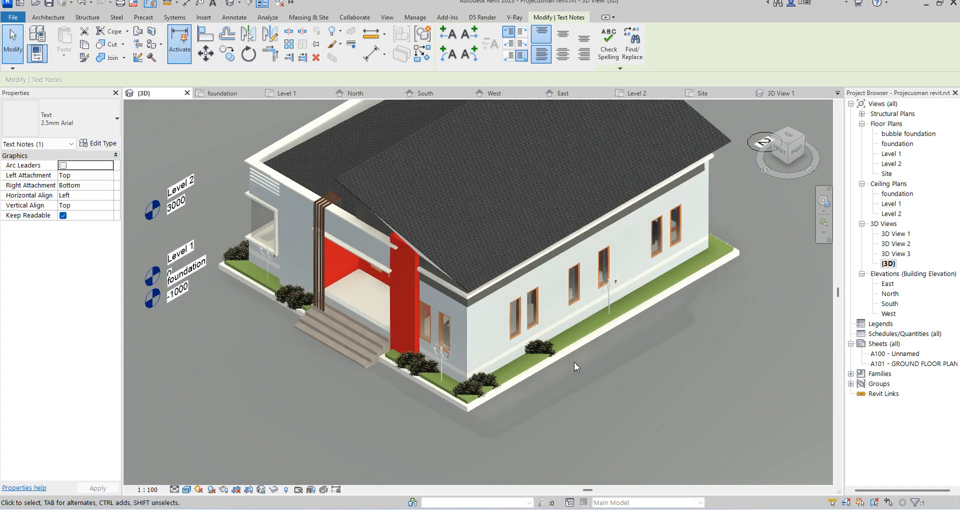
pyautogui.scroll(-3, 573, 362)
pyautogui.click(774, 140)
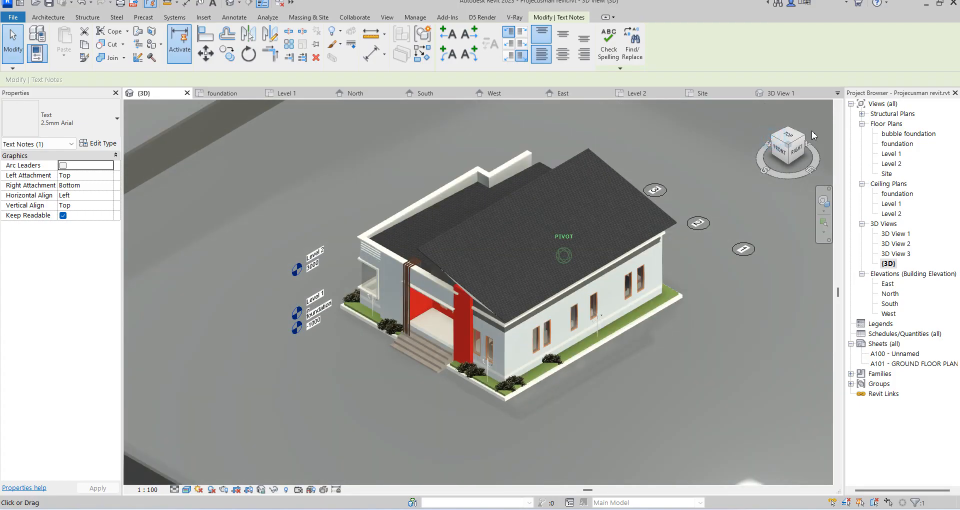
pyautogui.scroll(4, 524, 378)
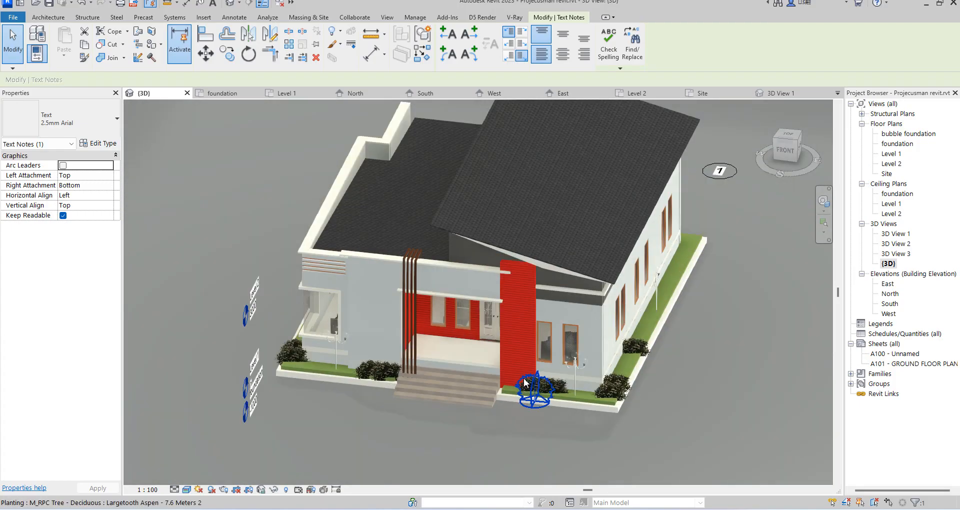
pyautogui.scroll(-2, 475, 356)
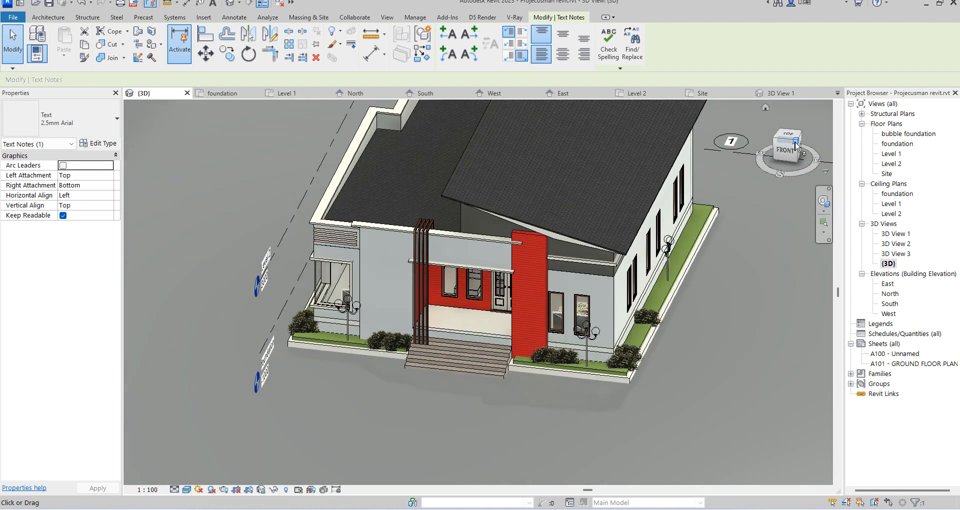
pyautogui.moveTo(795, 140); pyautogui.dragTo(796, 160)
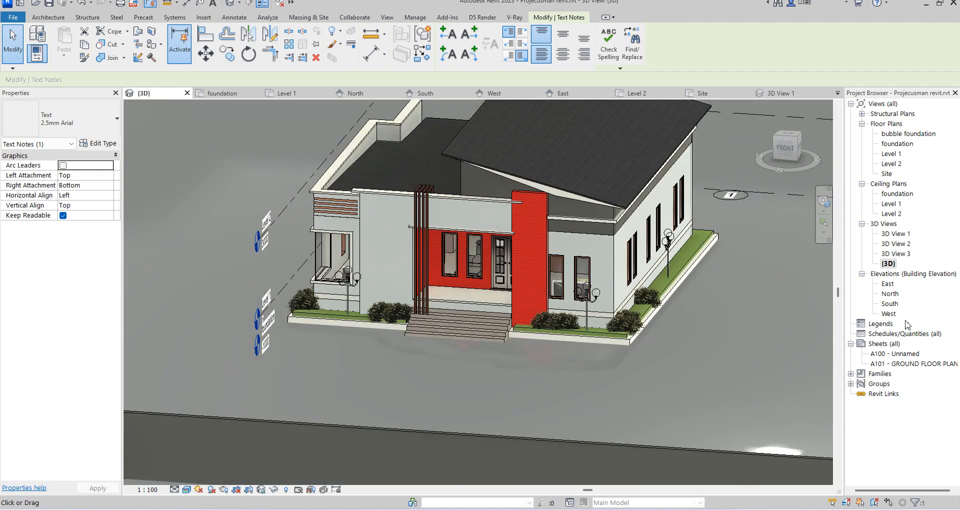
# Step: Check the South elevation and return to the 3D View 3 camera view
pyautogui.doubleClick(890, 303)
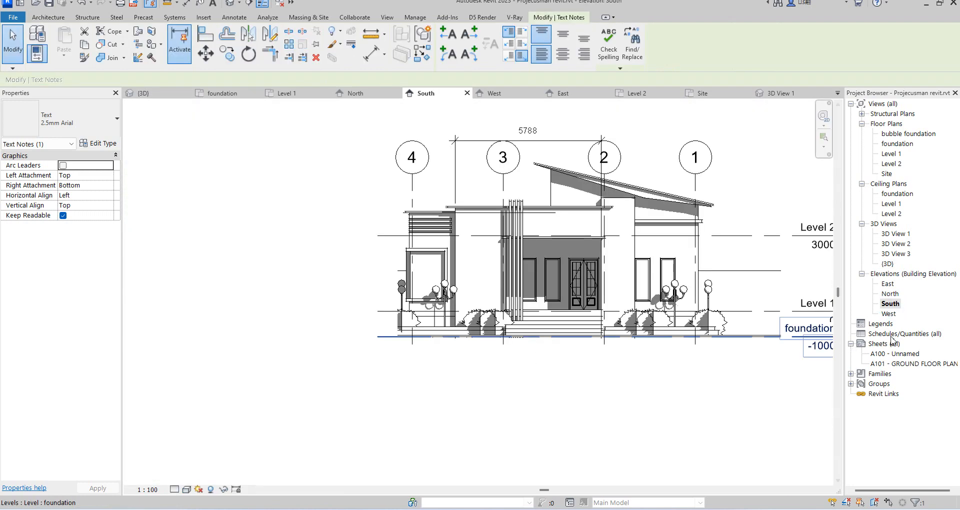
pyautogui.doubleClick(896, 253)
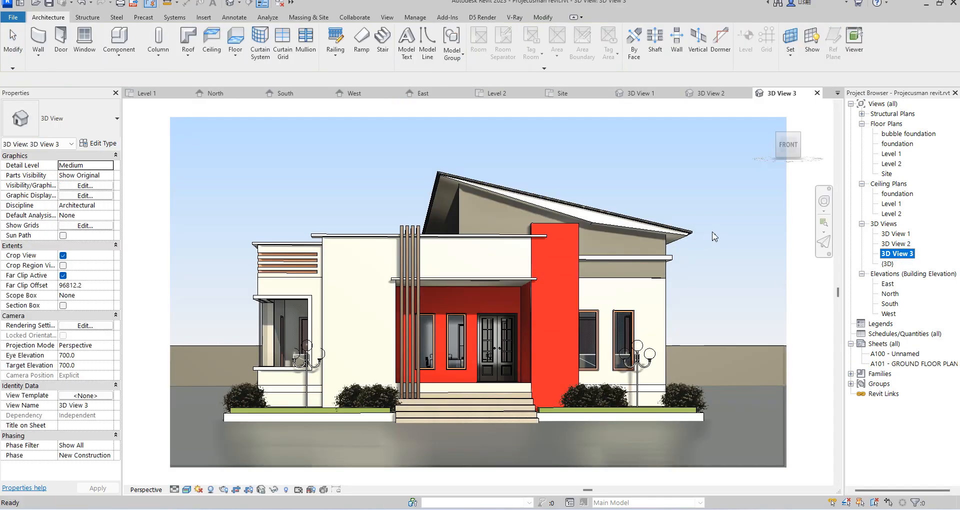
# Step: Check the Level 1 floor plan and return to the 3D View 3 front camera view
pyautogui.scroll(-2, 713, 235)
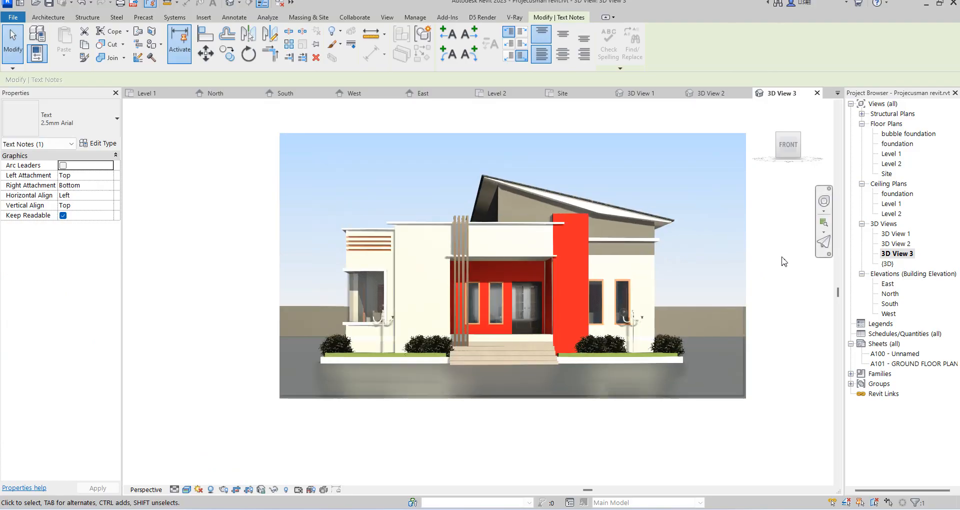
pyautogui.doubleClick(890, 154)
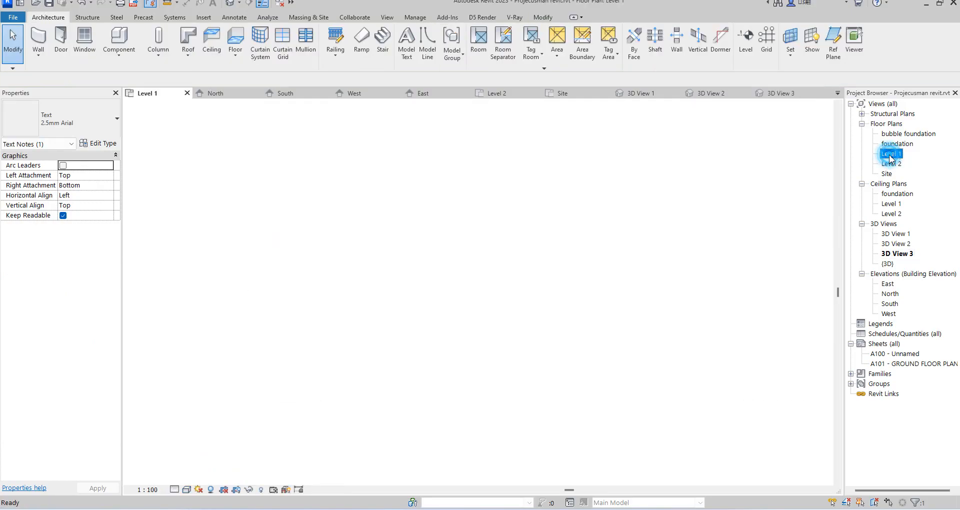
pyautogui.doubleClick(897, 255)
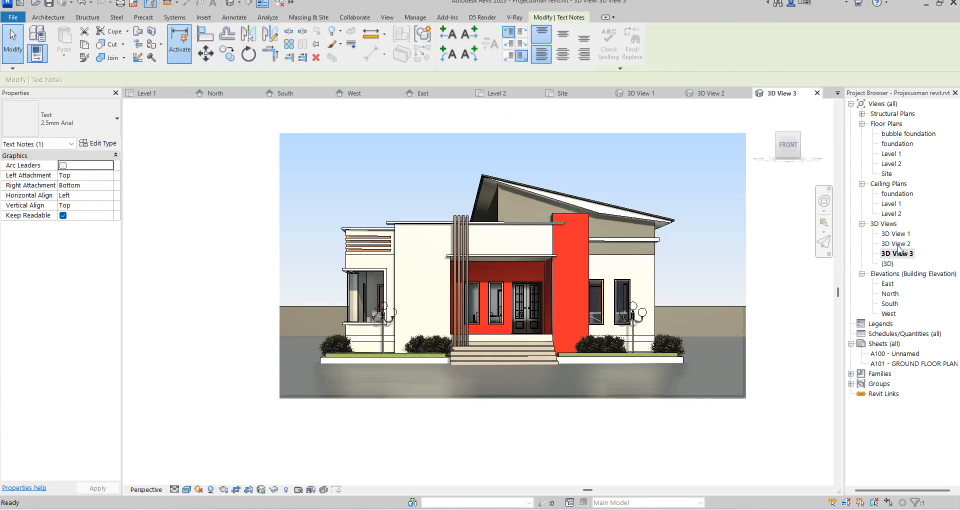
# Step: Review the house exterior in 3D View 2 and 3D View 1, finishing on the 3D View 3 camera view
pyautogui.doubleClick(897, 244)
pyautogui.doubleClick(897, 234)
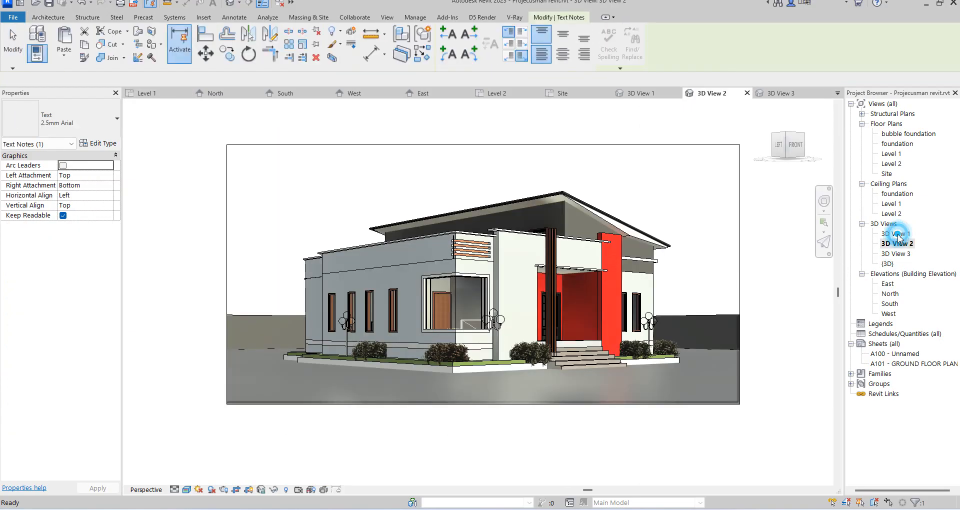
pyautogui.click(553, 394)
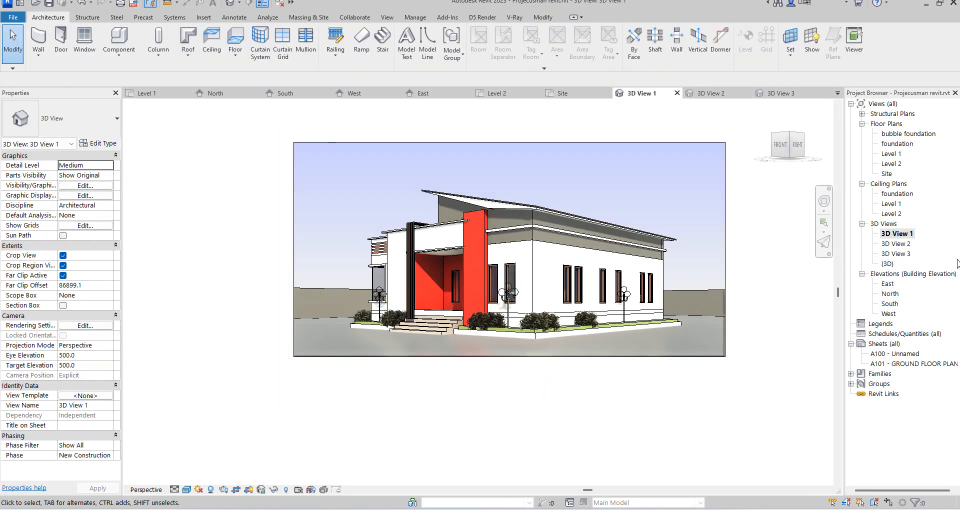
pyautogui.doubleClick(900, 254)
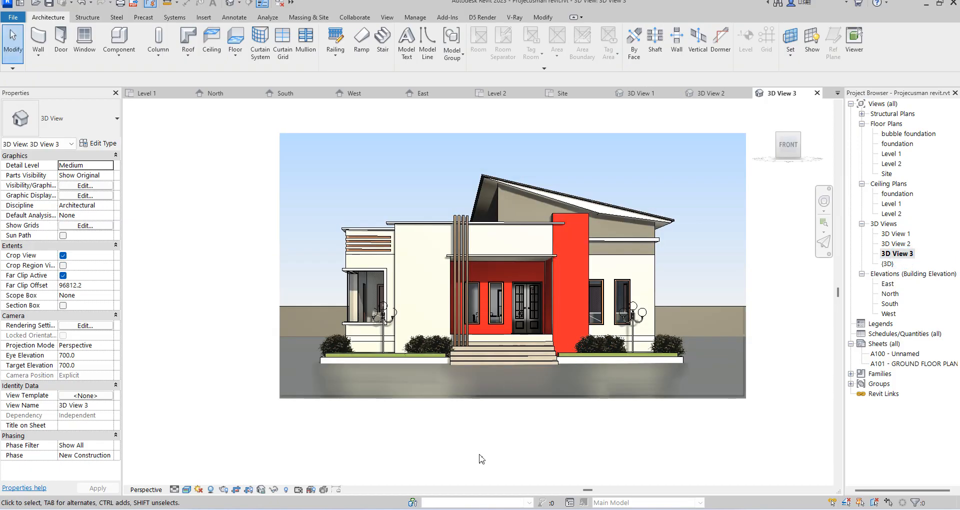
pyautogui.click(486, 448)
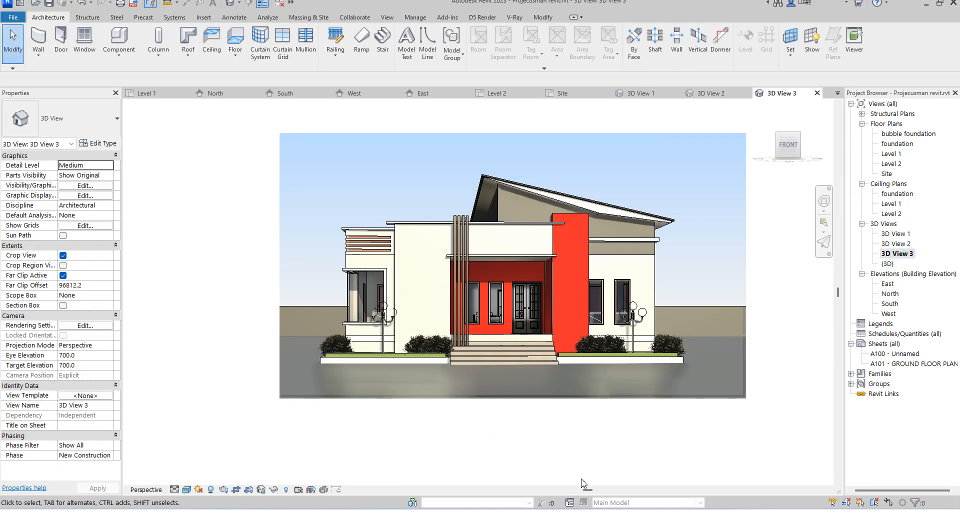